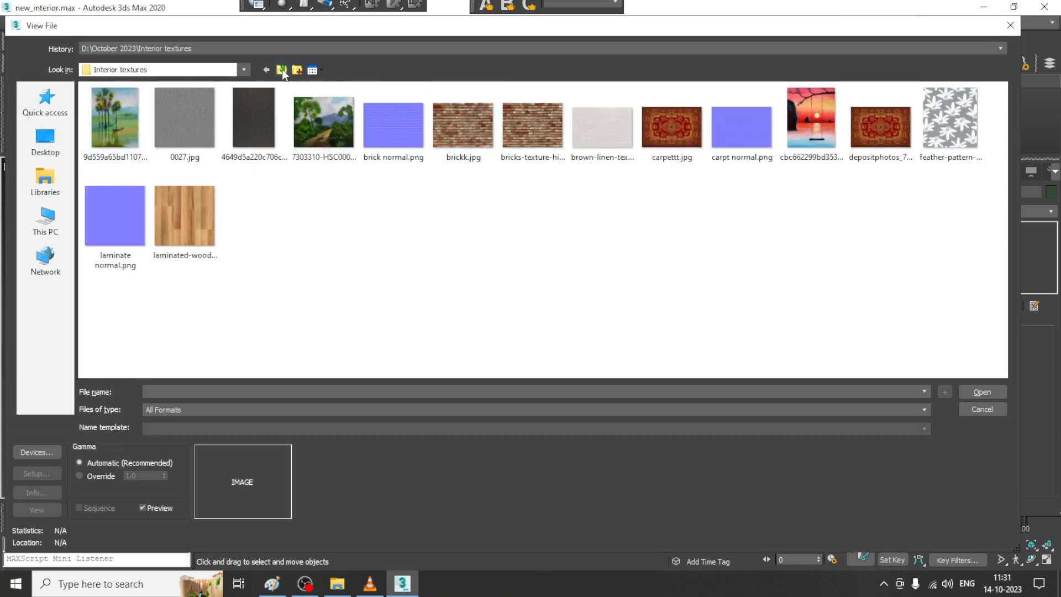
Open the reference image interiorrr.png from the September 2023 folder on drive D
{"action": "left_click", "coordinate": [281, 68]}
{"action": "left_click", "coordinate": [281, 69]}
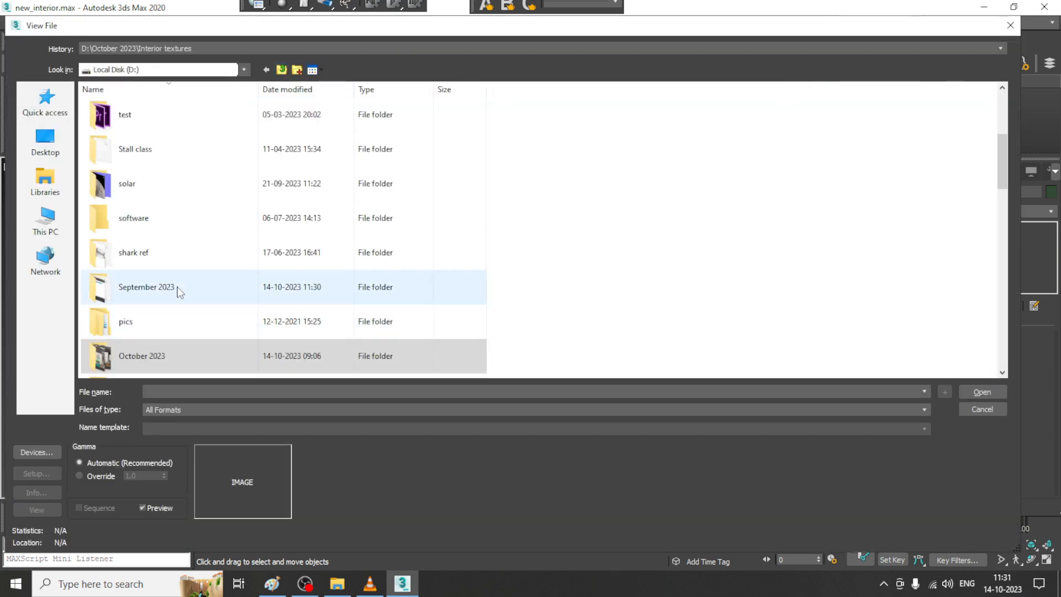
{"action": "double_click", "coordinate": [173, 284]}
{"action": "scroll", "coordinate": [177, 287], "scroll_direction": "down", "scroll_amount": 10}
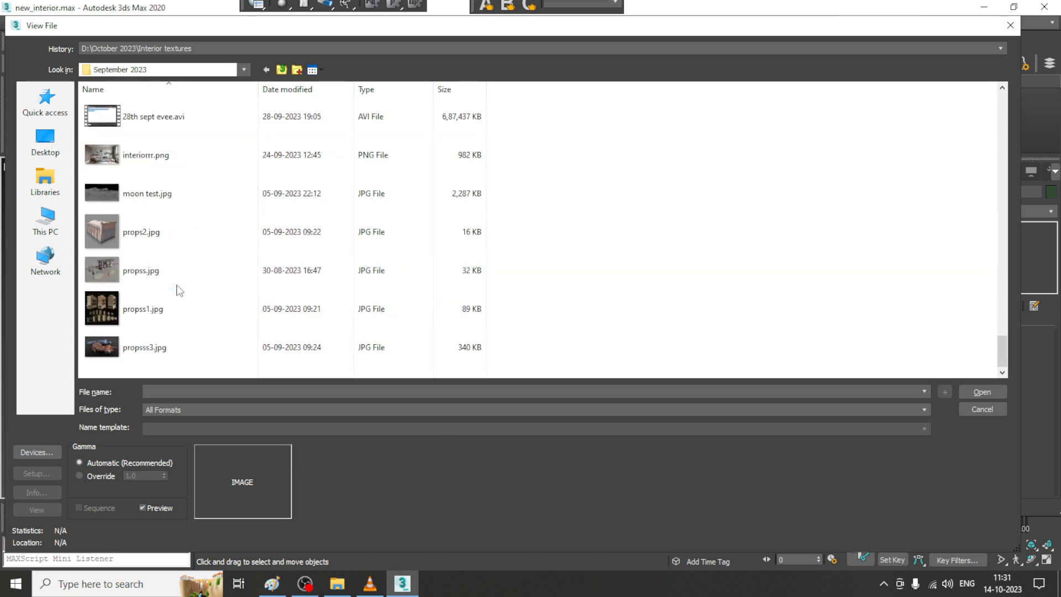
{"action": "double_click", "coordinate": [158, 161]}
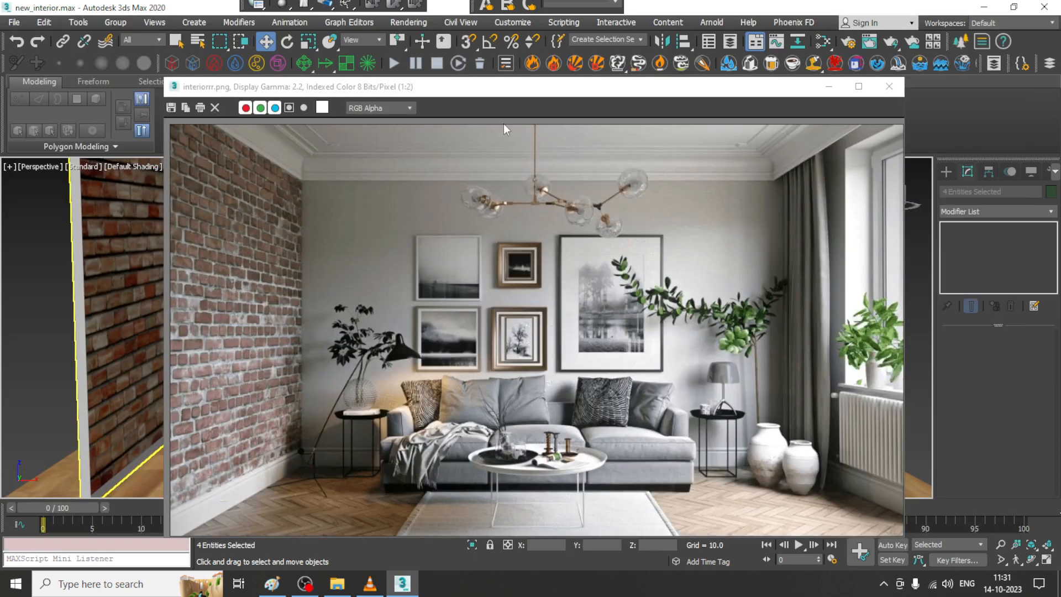
Move the reference image window aside and narrow it so the scene shows beside it, with the picture wall in view
{"action": "left_click_drag", "start_coordinate": [565, 92], "coordinate": [370, 35]}
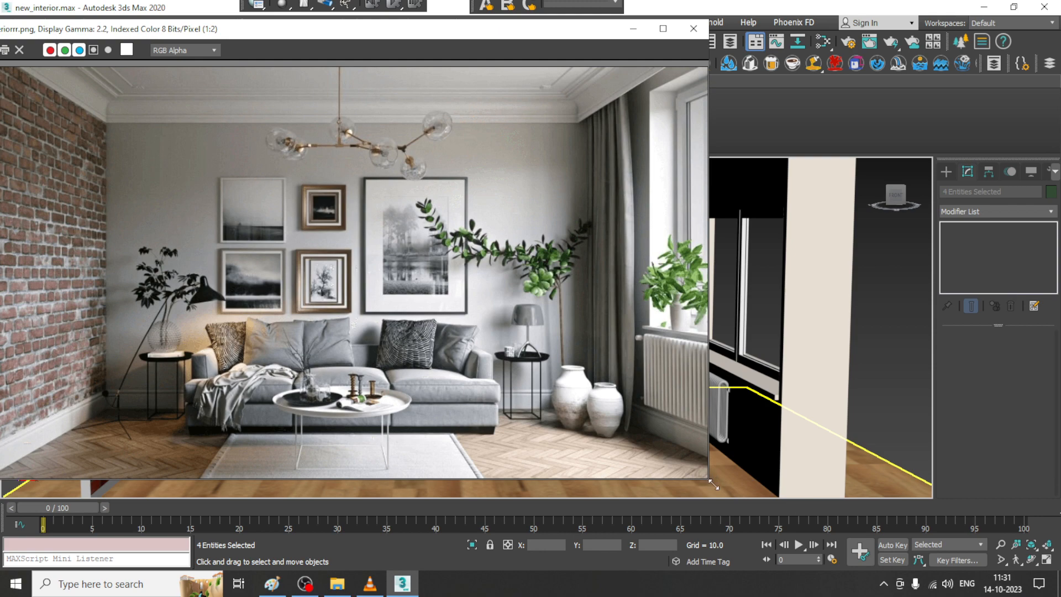
{"action": "left_click_drag", "start_coordinate": [713, 484], "coordinate": [469, 481]}
{"action": "middle_click_drag", "start_coordinate": [120, 296], "coordinate": [21, 296]}
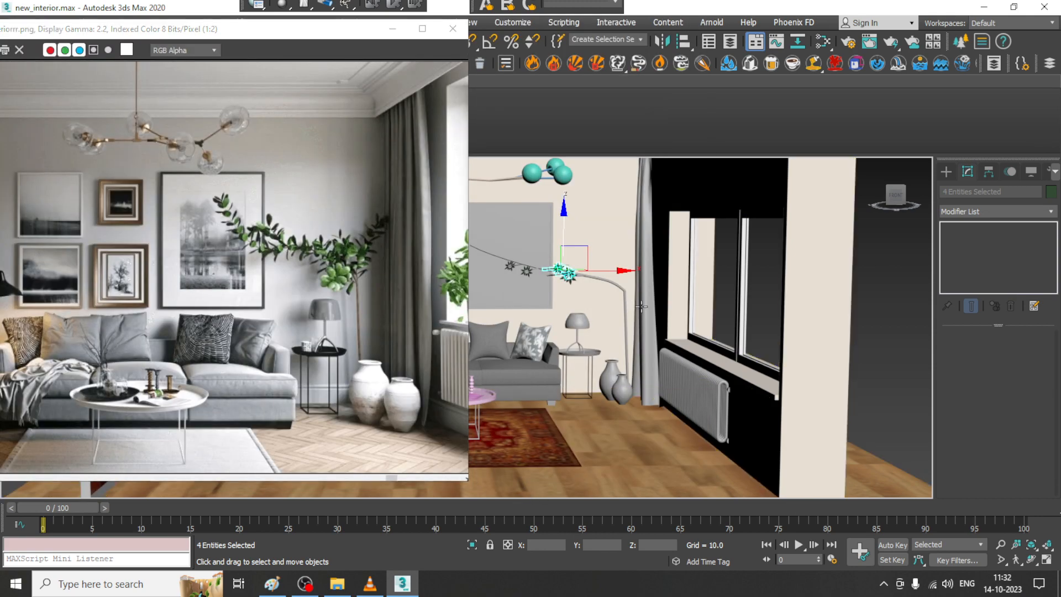
Select the large picture frame on the wall above the sofa and create a new VRayMtl material for it
{"action": "middle_click_drag", "start_coordinate": [577, 322], "coordinate": [697, 354]}
{"action": "scroll", "coordinate": [697, 354], "scroll_direction": "down", "scroll_amount": 3}
{"action": "scroll", "coordinate": [683, 332], "scroll_direction": "up", "scroll_amount": 5}
{"action": "middle_click_drag", "start_coordinate": [646, 219], "coordinate": [667, 244], "text": "alt"}
{"action": "left_click", "coordinate": [667, 244]}
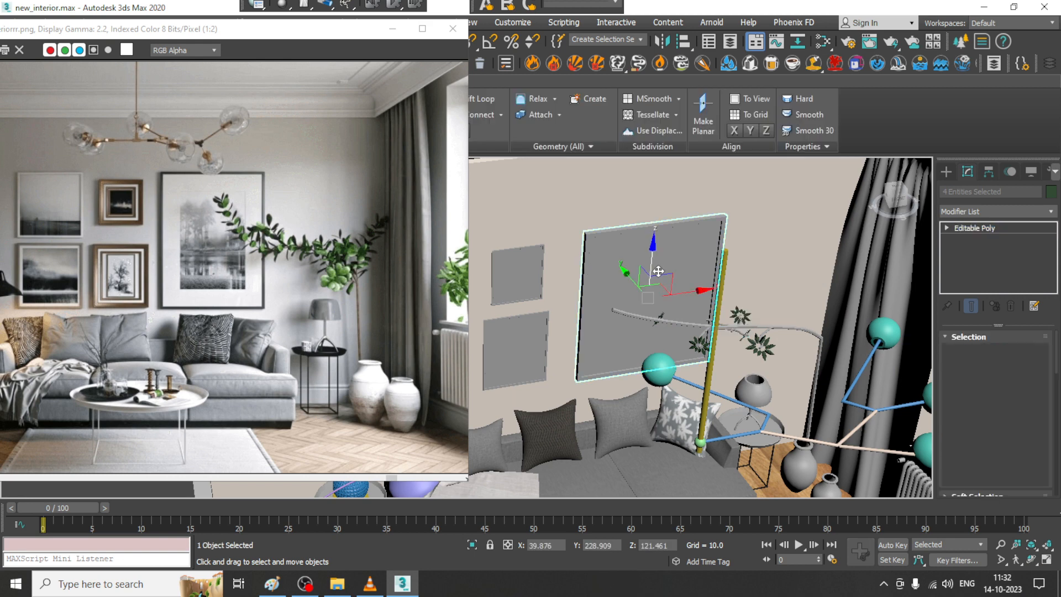
{"action": "scroll", "coordinate": [669, 260], "scroll_direction": "up", "scroll_amount": 4}
{"action": "middle_click_drag", "start_coordinate": [679, 288], "coordinate": [678, 290]}
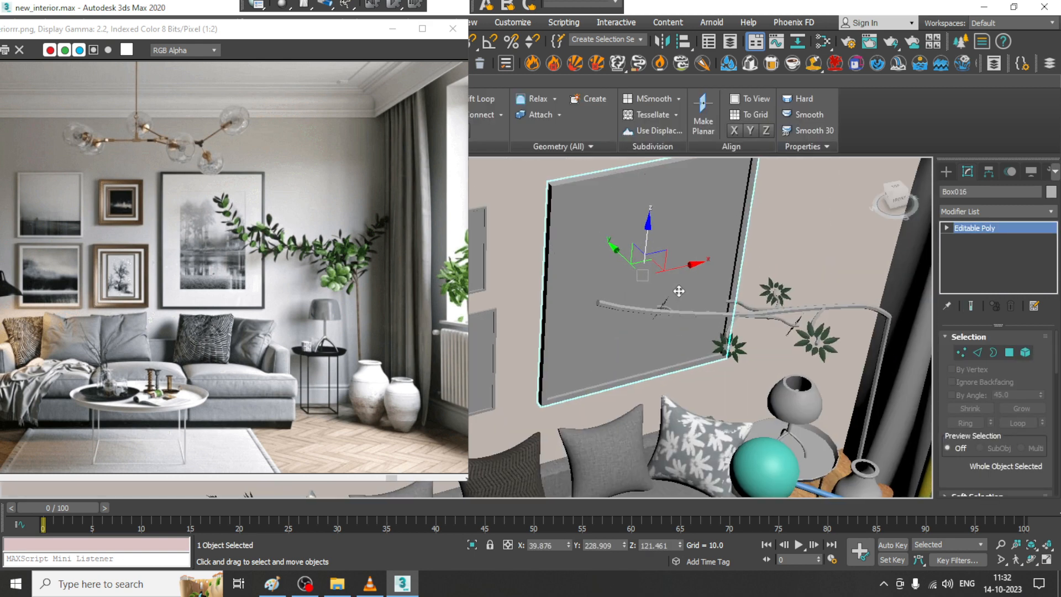
{"action": "key", "text": "m"}
{"action": "middle_click_drag", "start_coordinate": [659, 424], "coordinate": [640, 164]}
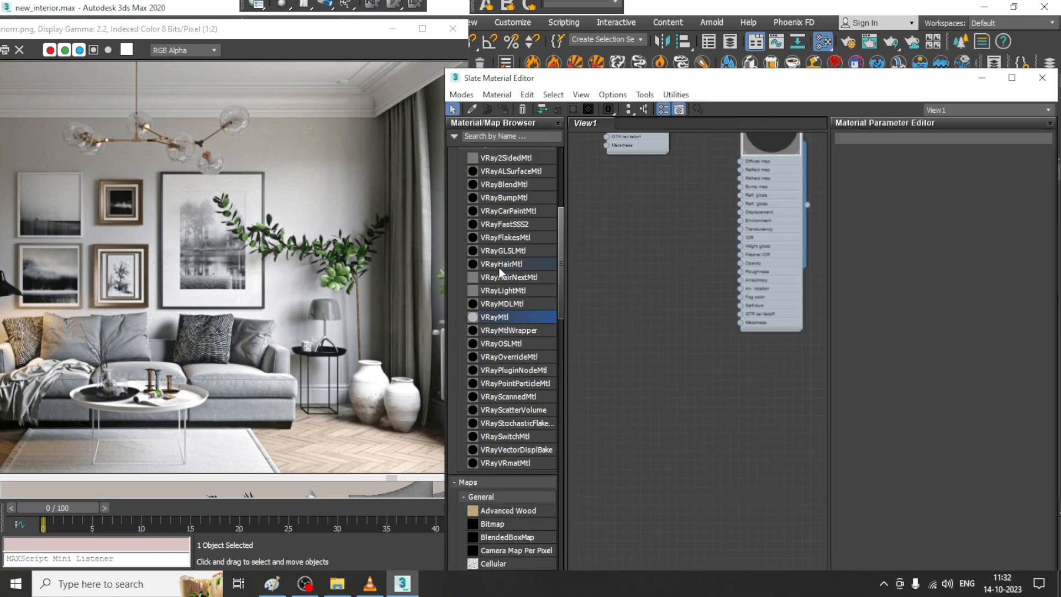
{"action": "left_click_drag", "start_coordinate": [667, 296], "coordinate": [668, 297]}
{"action": "double_click", "coordinate": [668, 297]}
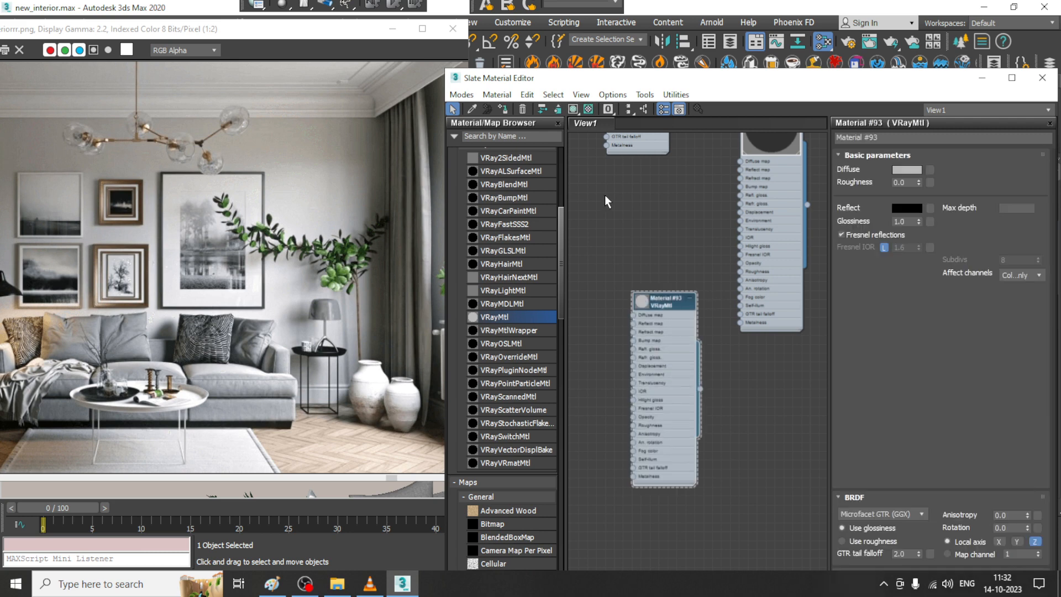
Load the palm tree painting 9d559a65bd11073ee9acb3642ea42cf4.jpg as the material's diffuse bitmap and apply it to the large frame's front polygons
{"action": "left_click_drag", "start_coordinate": [678, 347], "coordinate": [641, 60]}
{"action": "key", "text": "4"}
{"action": "left_click", "coordinate": [944, 145]}
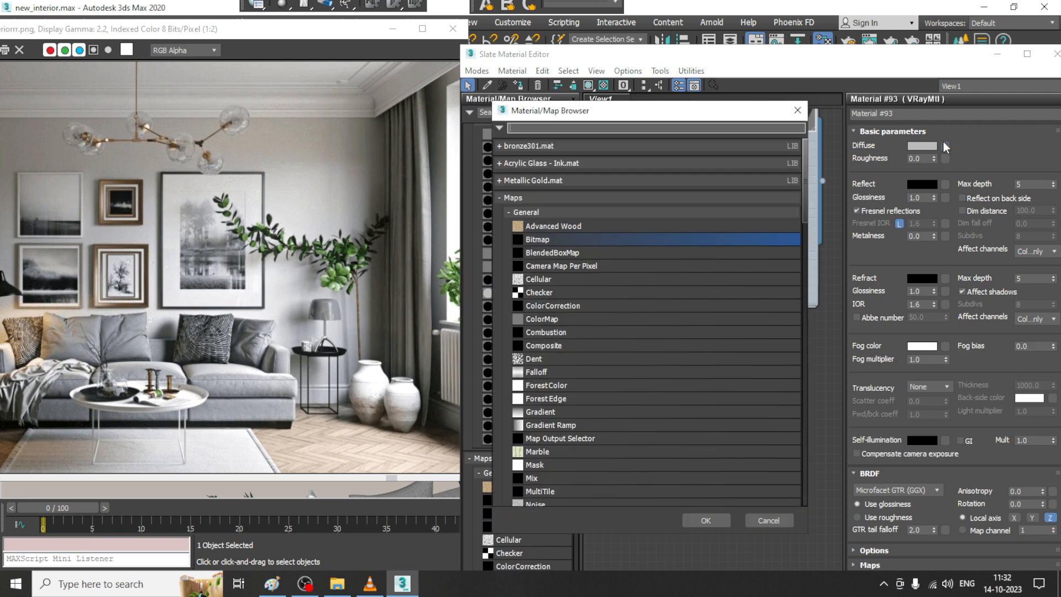
{"action": "double_click", "coordinate": [552, 239]}
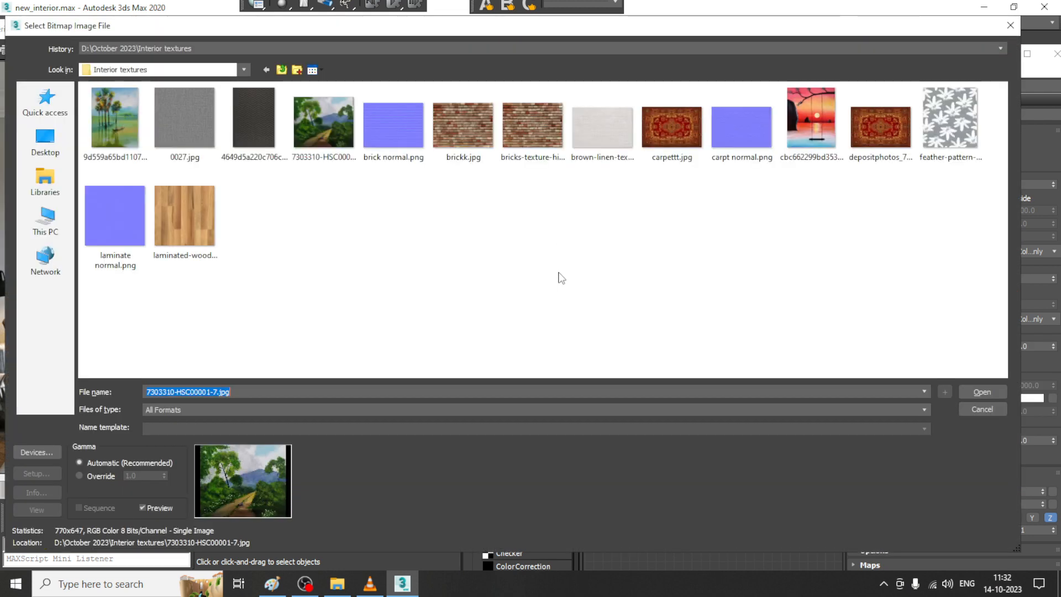
{"action": "left_click", "coordinate": [125, 118]}
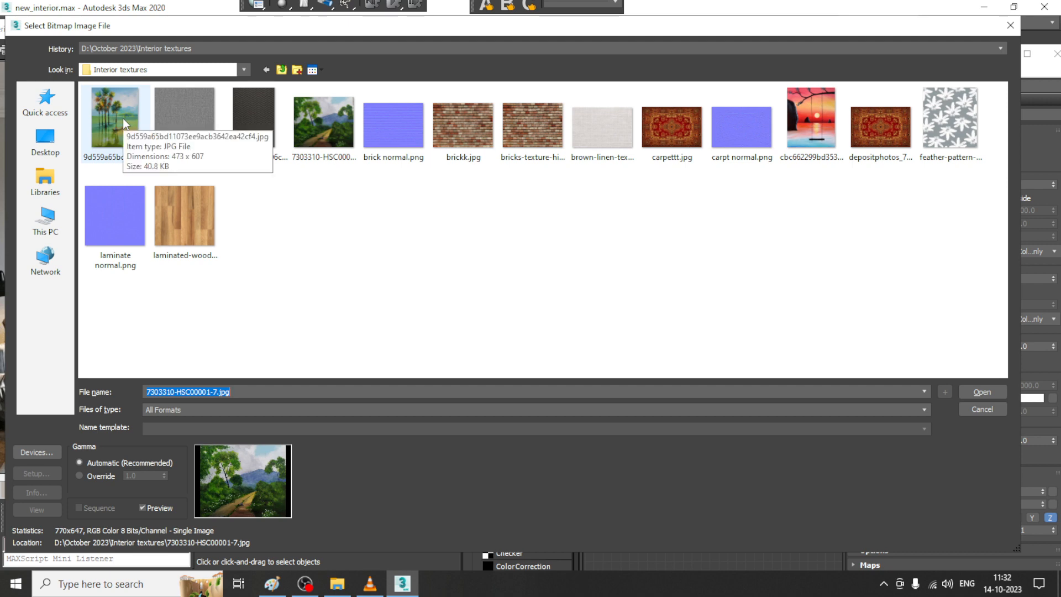
{"action": "double_click", "coordinate": [123, 118]}
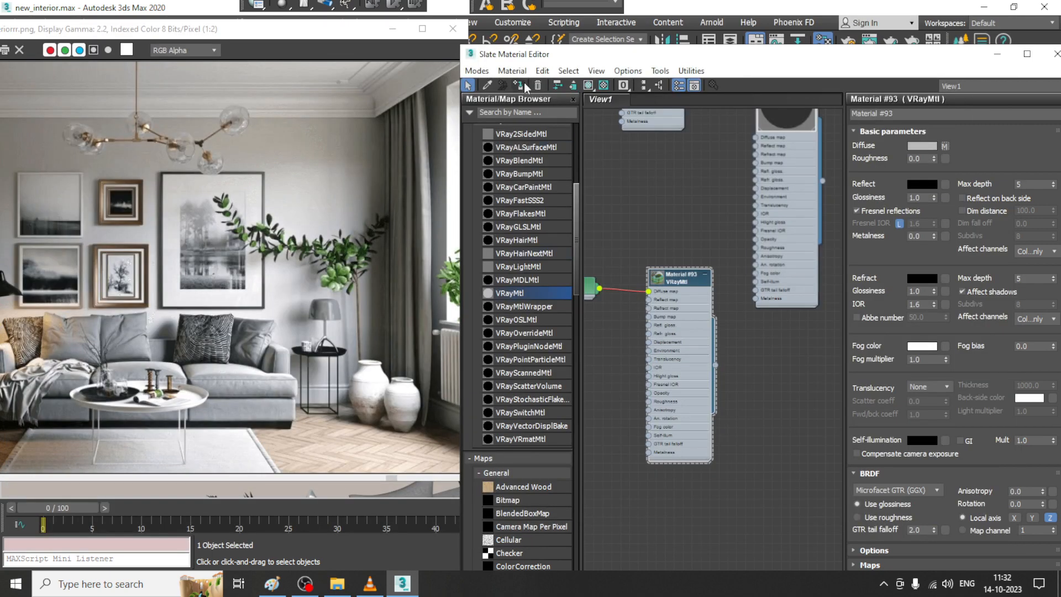
{"action": "left_click_drag", "start_coordinate": [691, 55], "coordinate": [626, 321]}
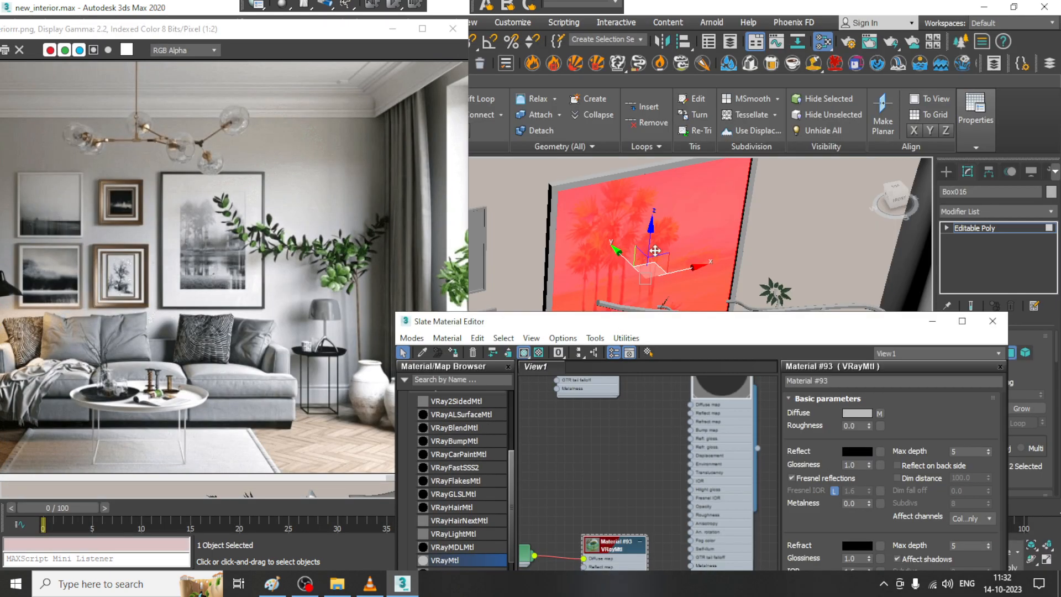
{"action": "middle_click_drag", "start_coordinate": [655, 251], "coordinate": [651, 251]}
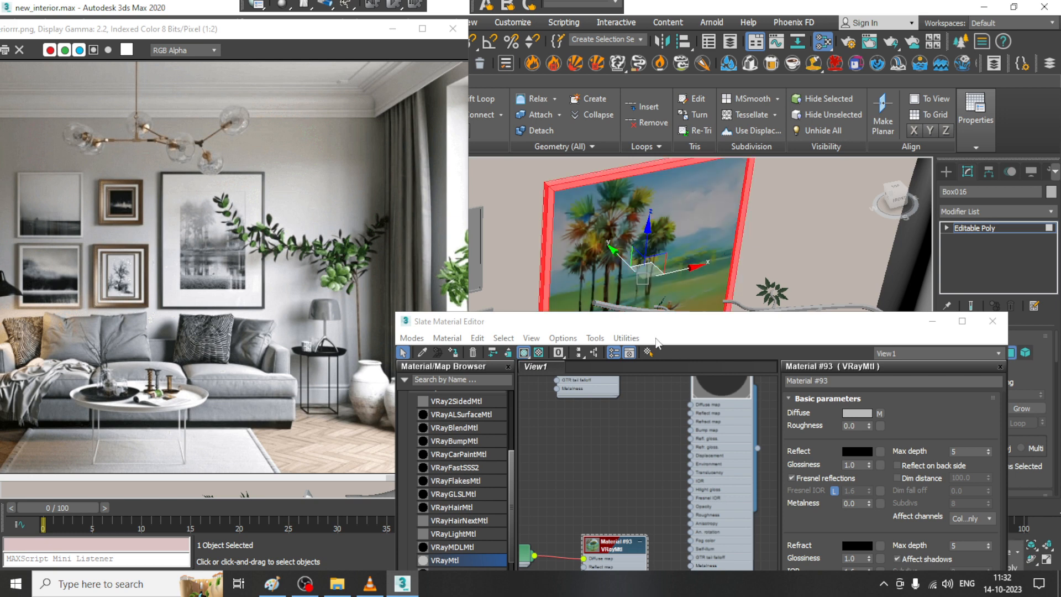
Create a second VRayMtl material with a diffuse color value of 15 and a reflection color value of 143
{"action": "left_click_drag", "start_coordinate": [665, 318], "coordinate": [665, 115]}
{"action": "middle_click_drag", "start_coordinate": [594, 469], "coordinate": [624, 286]}
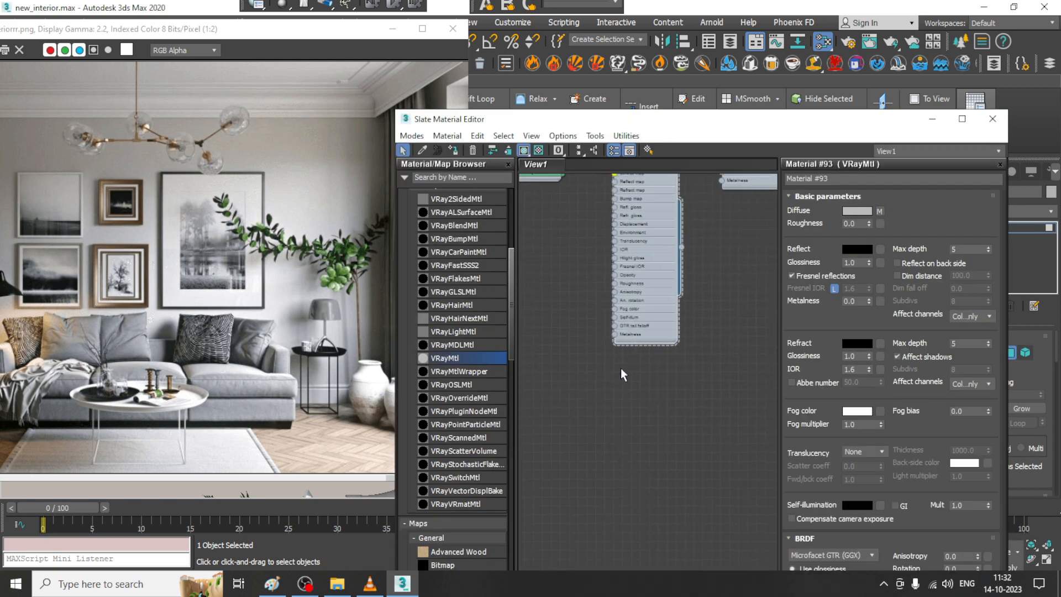
{"action": "left_click_drag", "start_coordinate": [687, 409], "coordinate": [637, 392]}
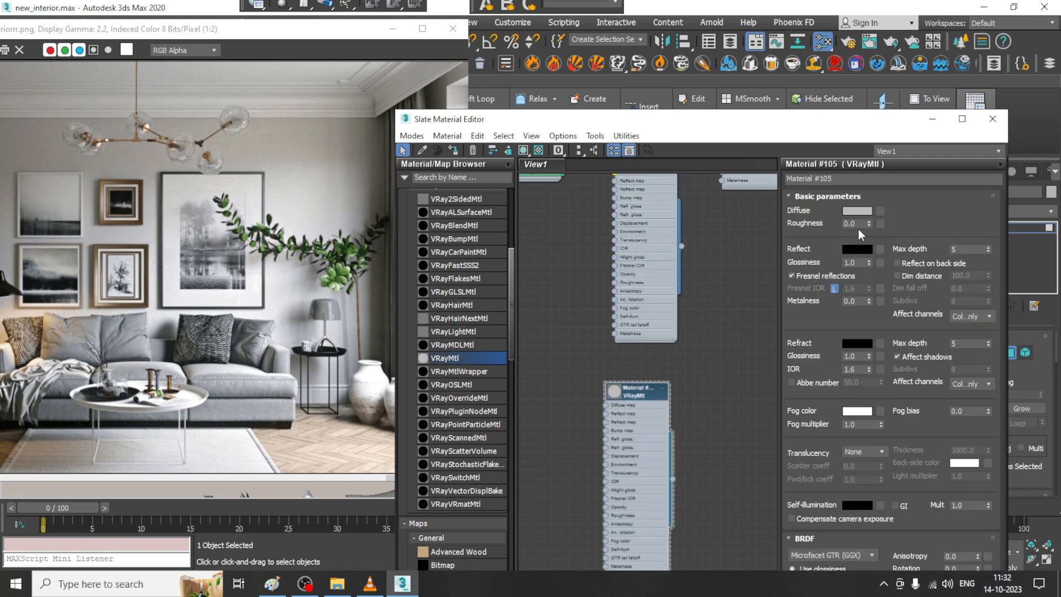
{"action": "left_click", "coordinate": [856, 211]}
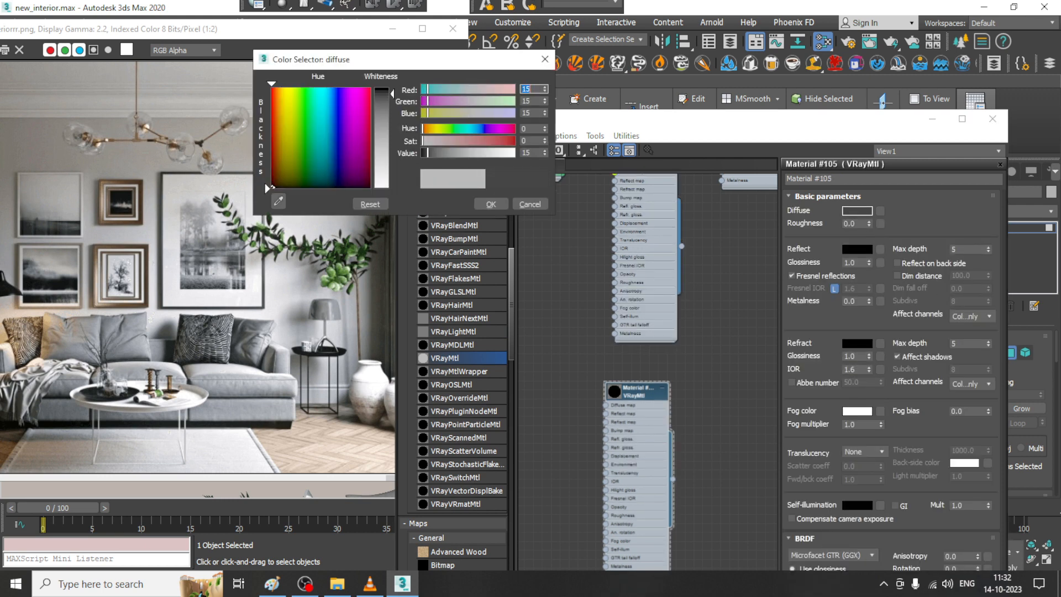
{"action": "key", "text": "Return"}
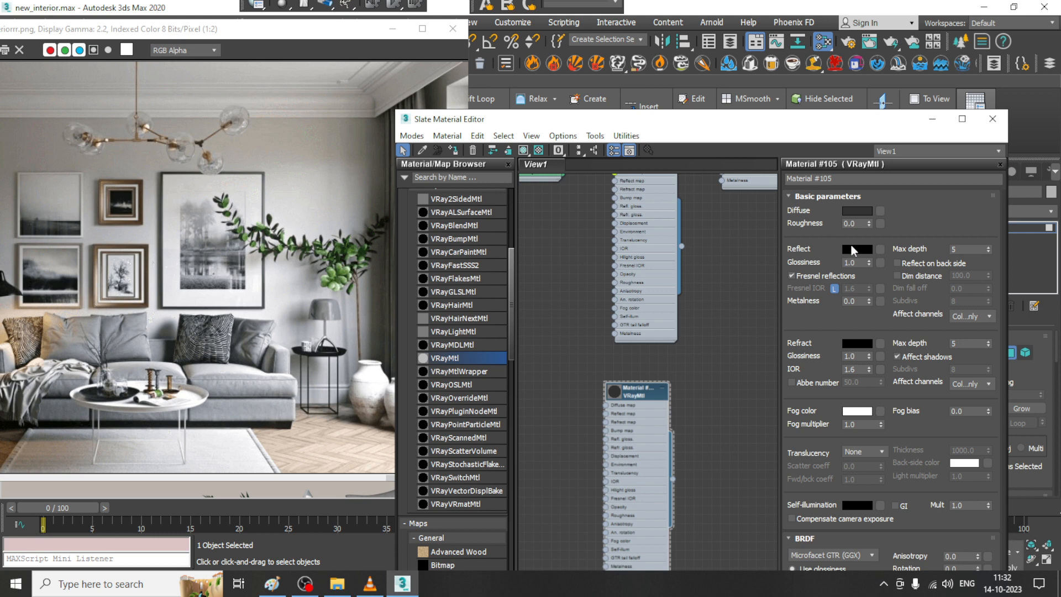
{"action": "left_click", "coordinate": [854, 249]}
{"action": "left_click_drag", "start_coordinate": [389, 97], "coordinate": [390, 165]}
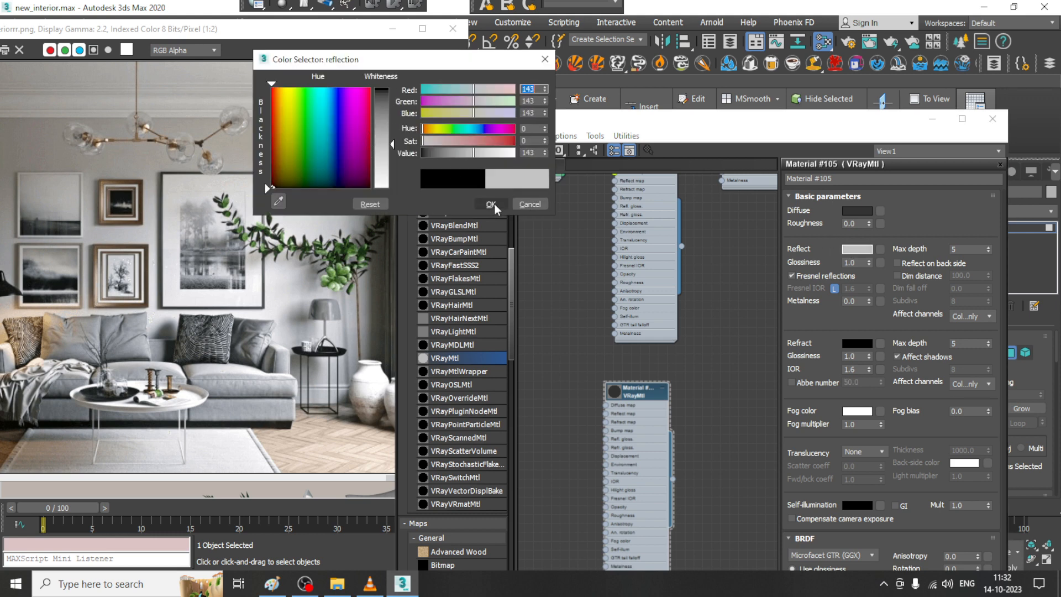
{"action": "left_click", "coordinate": [493, 204]}
Name the dark material Frame and apply it to the large picture's border polygons, with shading shown in the viewport
{"action": "left_click", "coordinate": [841, 179]}
{"action": "type", "text": "Frame"}
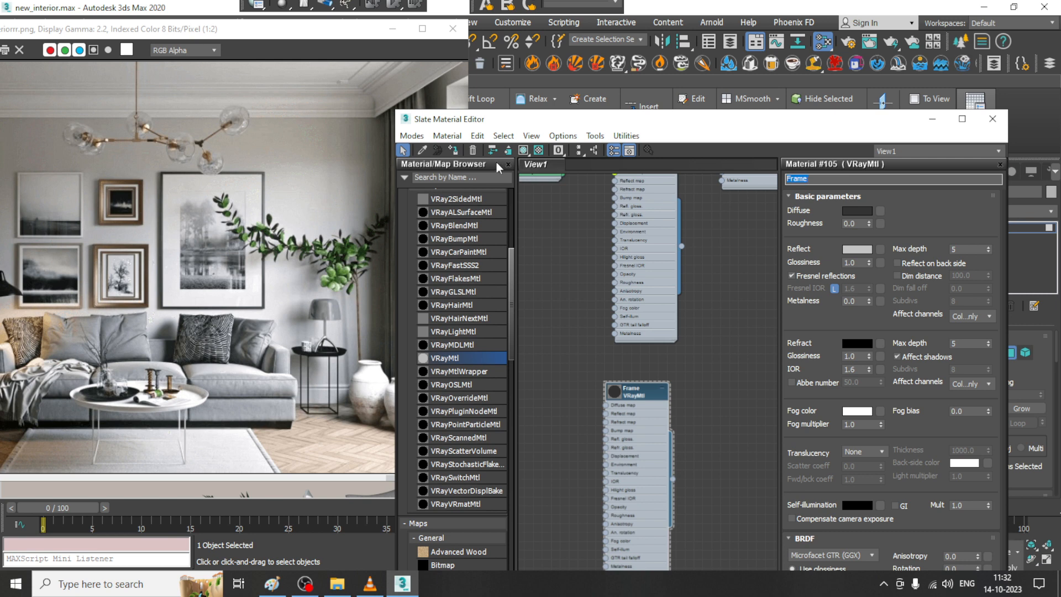
{"action": "left_click", "coordinate": [523, 150]}
{"action": "left_click", "coordinate": [932, 118]}
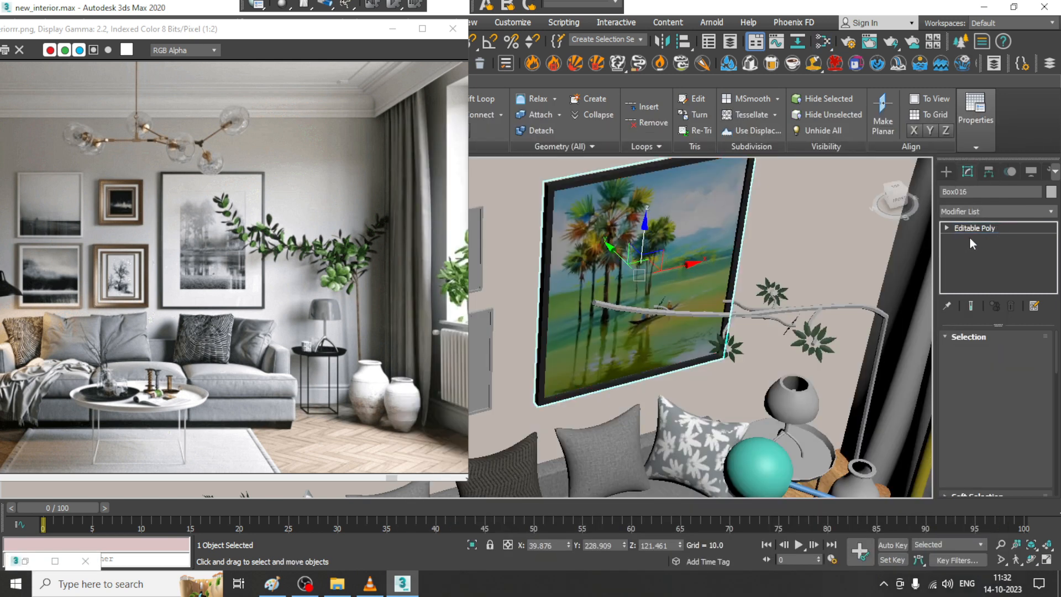
Select the lower small picture frame next to the large painting and create a new VRayMtl material for it
{"action": "scroll", "coordinate": [685, 255], "scroll_direction": "down", "scroll_amount": 5}
{"action": "middle_click_drag", "start_coordinate": [686, 255], "coordinate": [666, 263], "text": "alt"}
{"action": "scroll", "coordinate": [666, 263], "scroll_direction": "up", "scroll_amount": 5}
{"action": "left_click", "coordinate": [591, 323]}
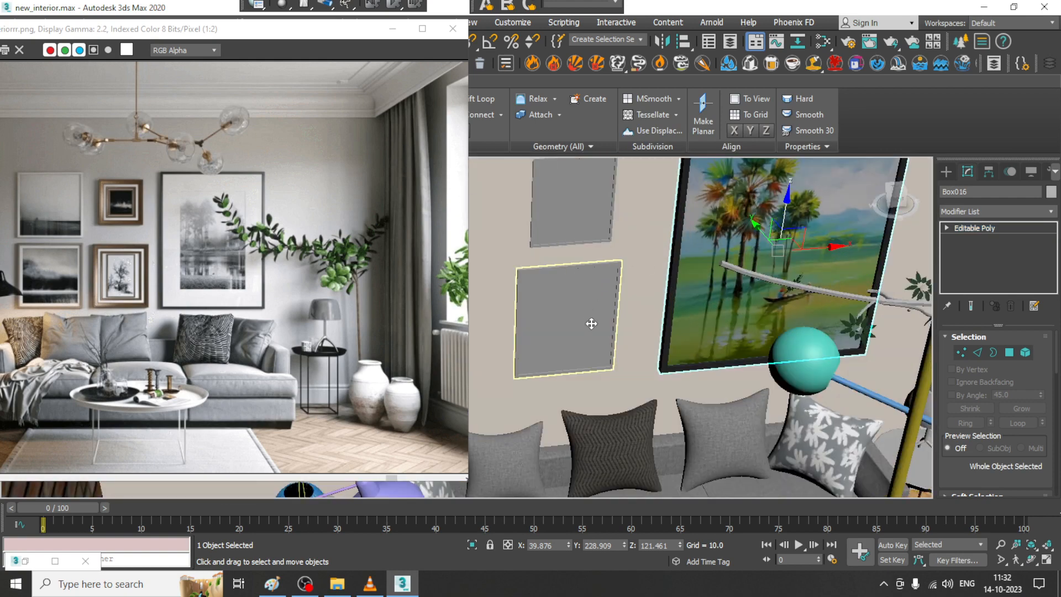
{"action": "middle_click_drag", "start_coordinate": [595, 271], "coordinate": [663, 301]}
{"action": "left_click", "coordinate": [650, 242]}
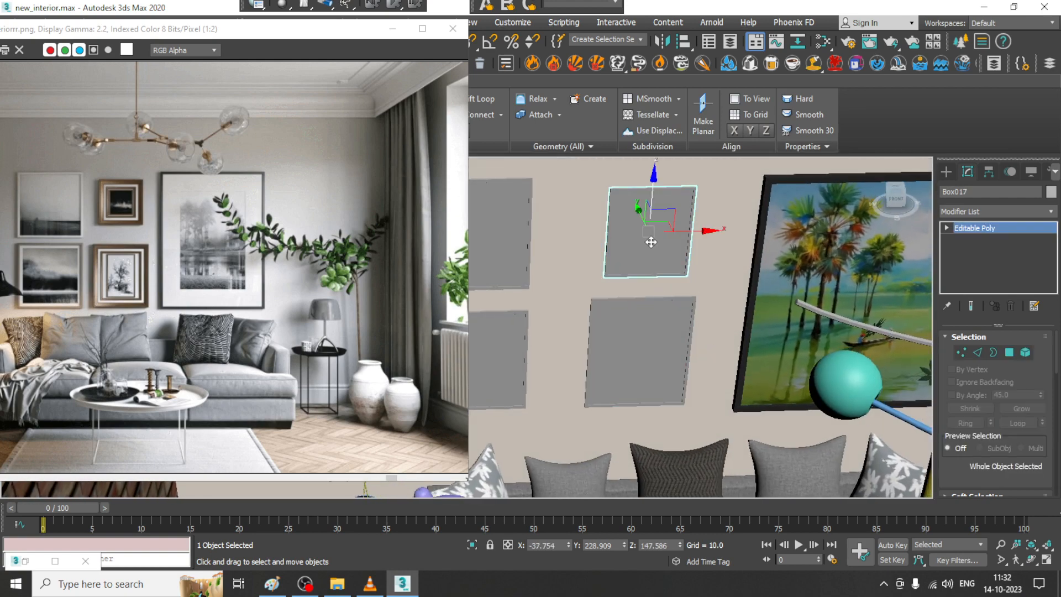
{"action": "left_click", "coordinate": [639, 329]}
{"action": "key", "text": "m"}
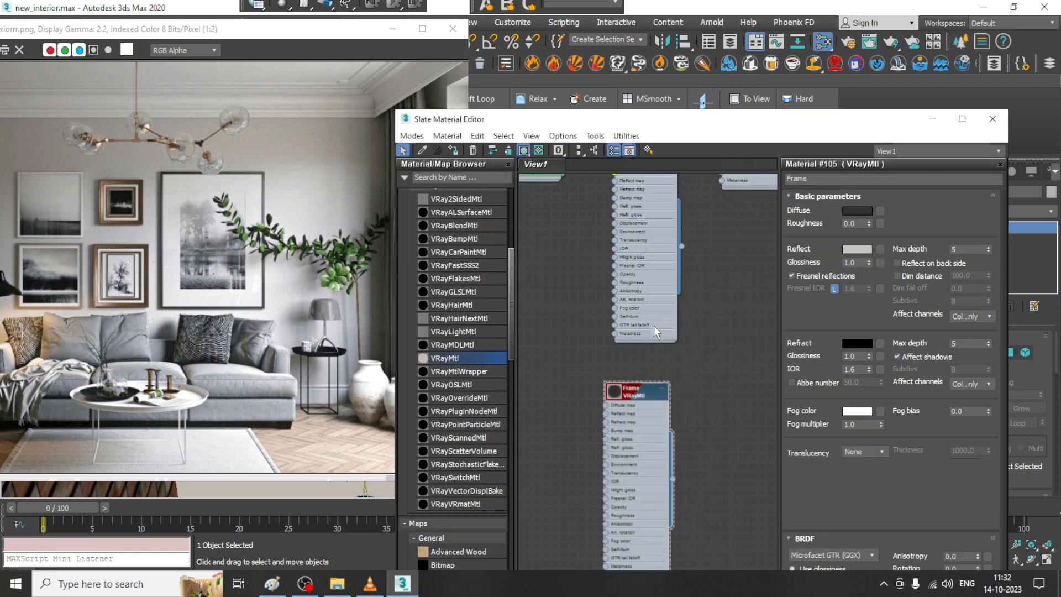
{"action": "middle_click_drag", "start_coordinate": [644, 415], "coordinate": [614, 269]}
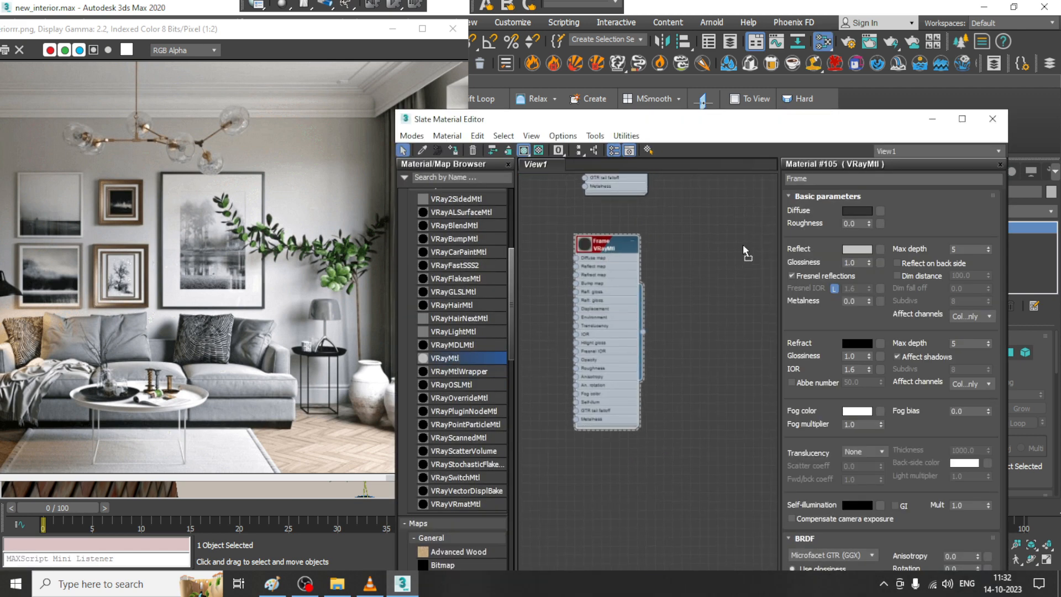
{"action": "left_click_drag", "start_coordinate": [743, 244], "coordinate": [742, 244]}
Select the small frame's front polygons and load the red sunset swing image as the new material's diffuse bitmap
{"action": "left_click_drag", "start_coordinate": [586, 123], "coordinate": [699, 384]}
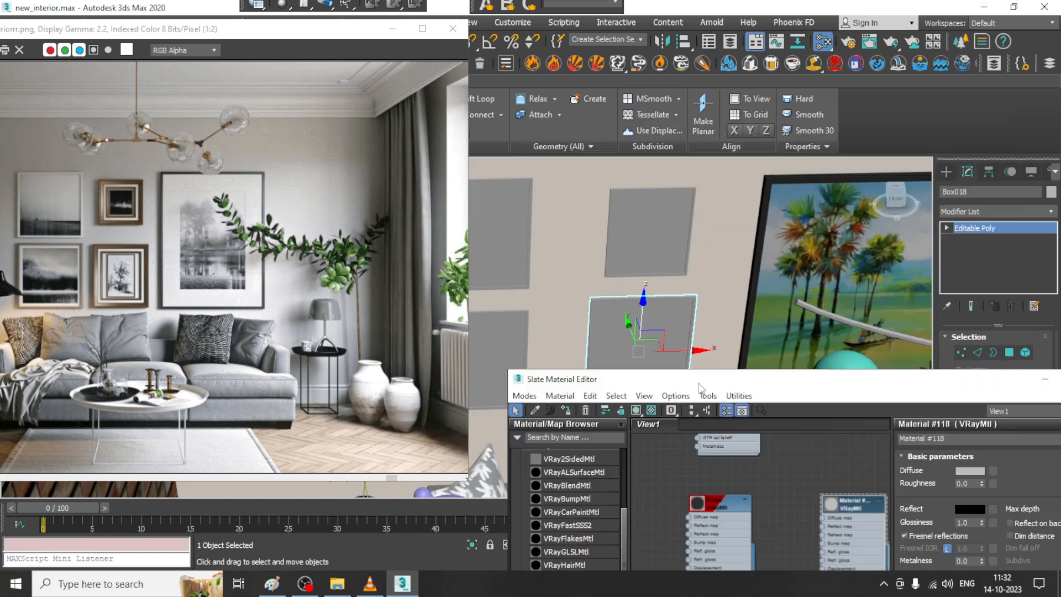
{"action": "middle_click_drag", "start_coordinate": [668, 330], "coordinate": [673, 337], "text": "alt"}
{"action": "key", "text": "4"}
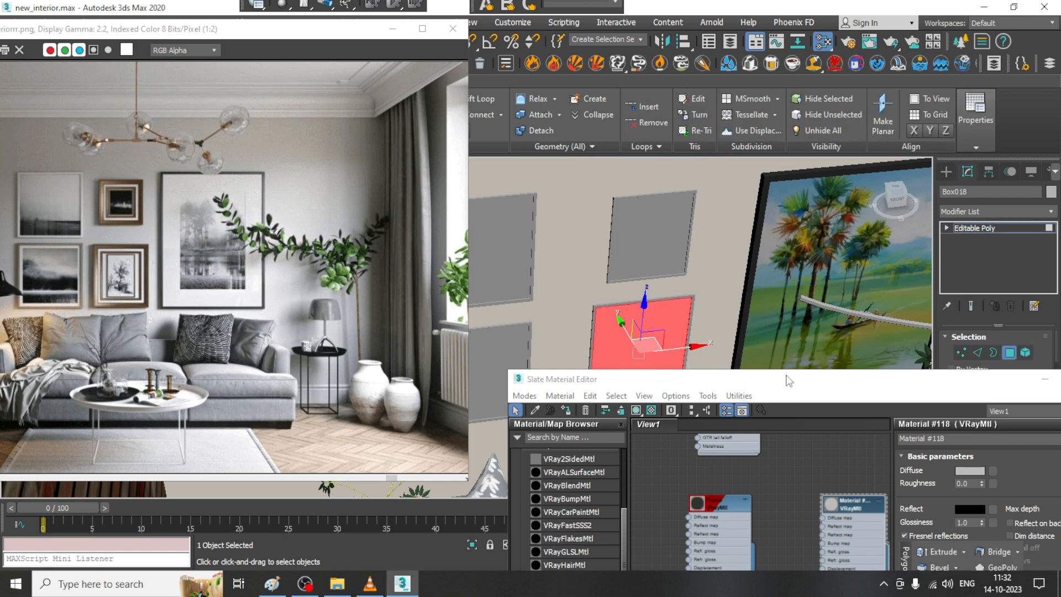
{"action": "left_click_drag", "start_coordinate": [788, 381], "coordinate": [657, 95]}
{"action": "middle_click_drag", "start_coordinate": [688, 292], "coordinate": [654, 315]}
{"action": "left_click", "coordinate": [863, 184]}
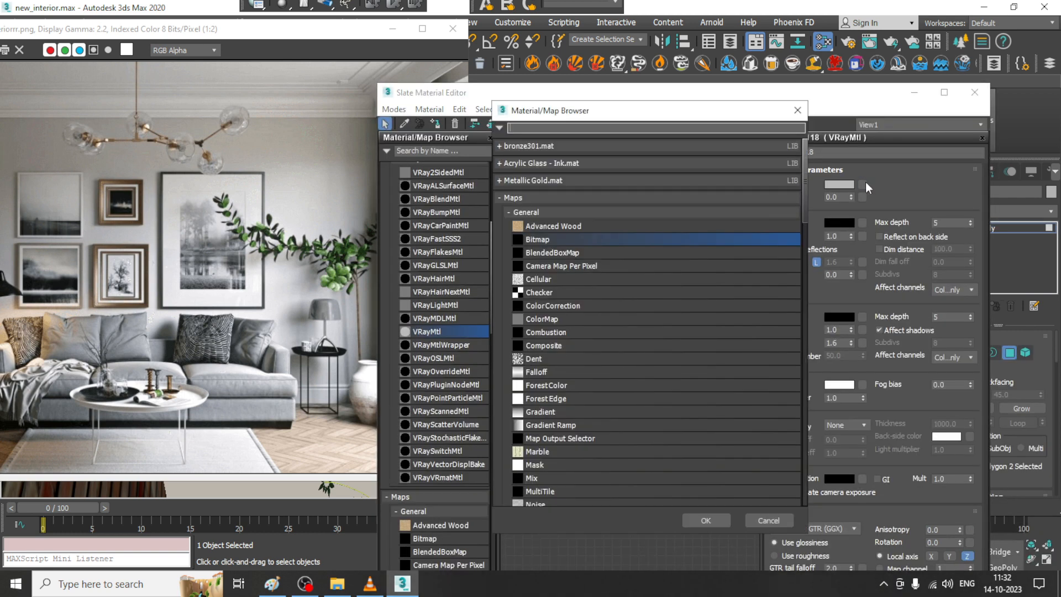
{"action": "double_click", "coordinate": [561, 241]}
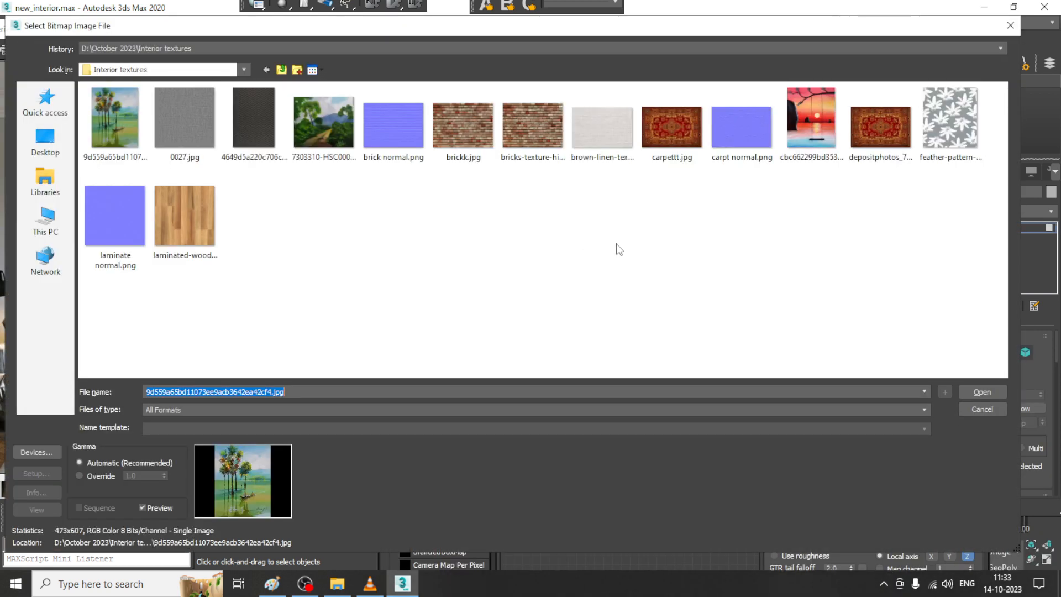
{"action": "double_click", "coordinate": [808, 122]}
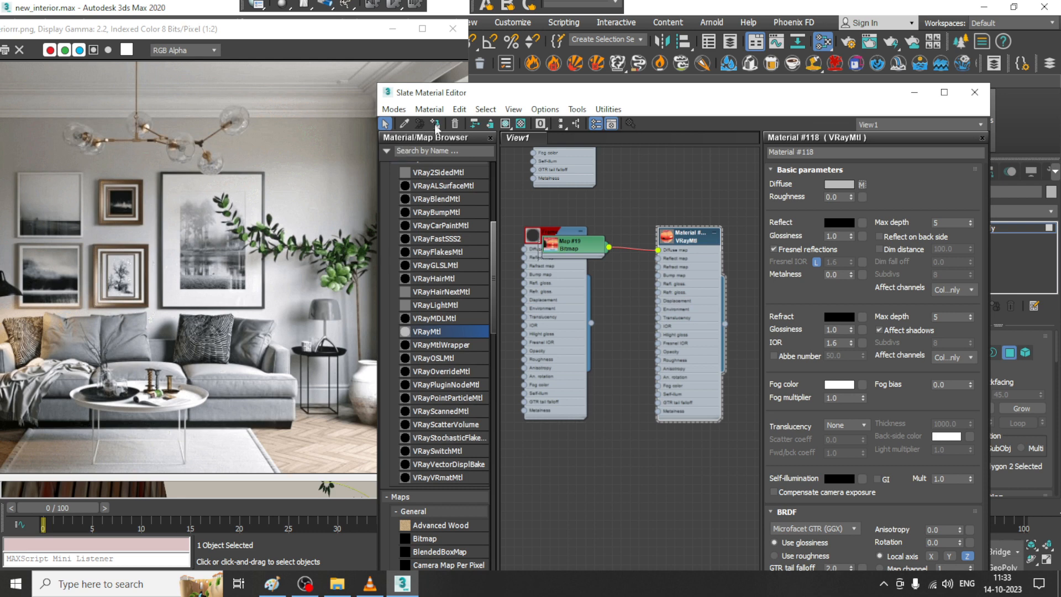
Apply the sunset material to the small picture's front with its map shown in the viewport, and select the border polygons
{"action": "left_click", "coordinate": [944, 92]}
{"action": "left_click", "coordinate": [1013, 8]}
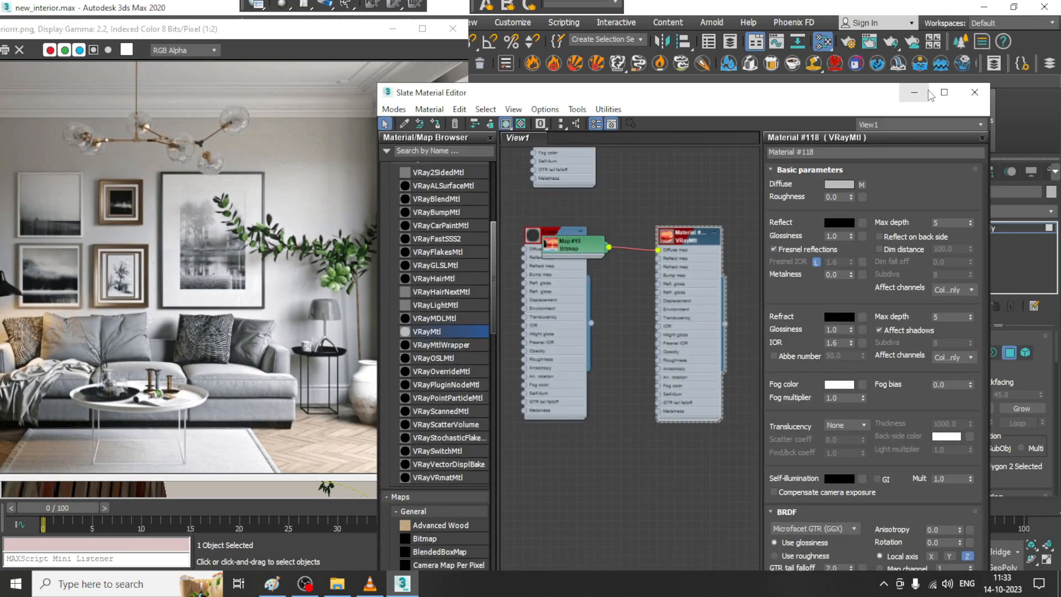
{"action": "left_click", "coordinate": [913, 93]}
{"action": "middle_click_drag", "start_coordinate": [586, 338], "coordinate": [693, 361], "text": "alt"}
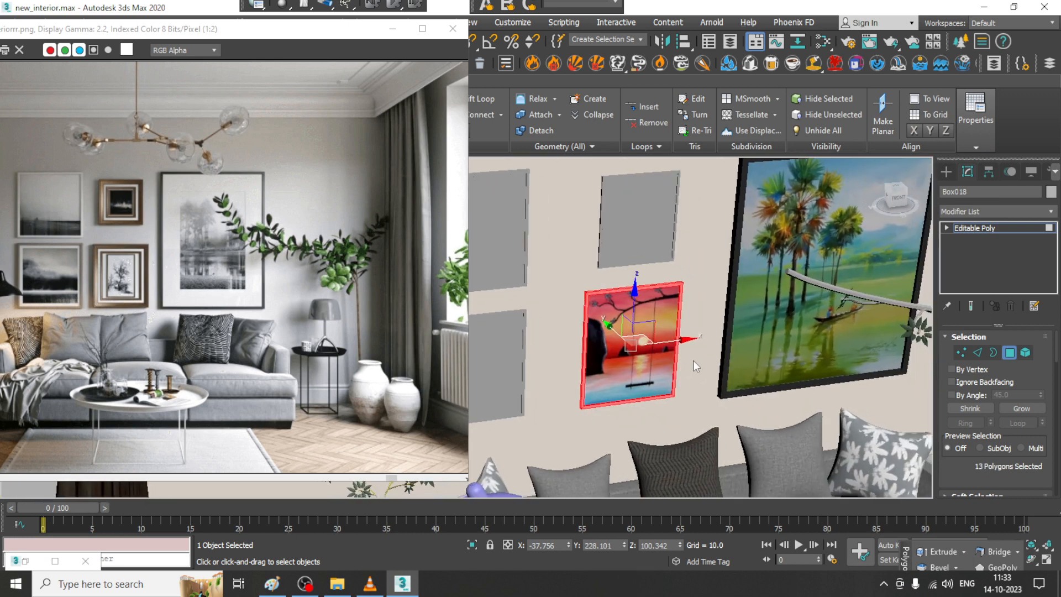
Apply the Frame material to the selected border polygons of the sunset picture and leave polygon editing
{"action": "key", "text": "m"}
{"action": "middle_click_drag", "start_coordinate": [576, 408], "coordinate": [550, 327]}
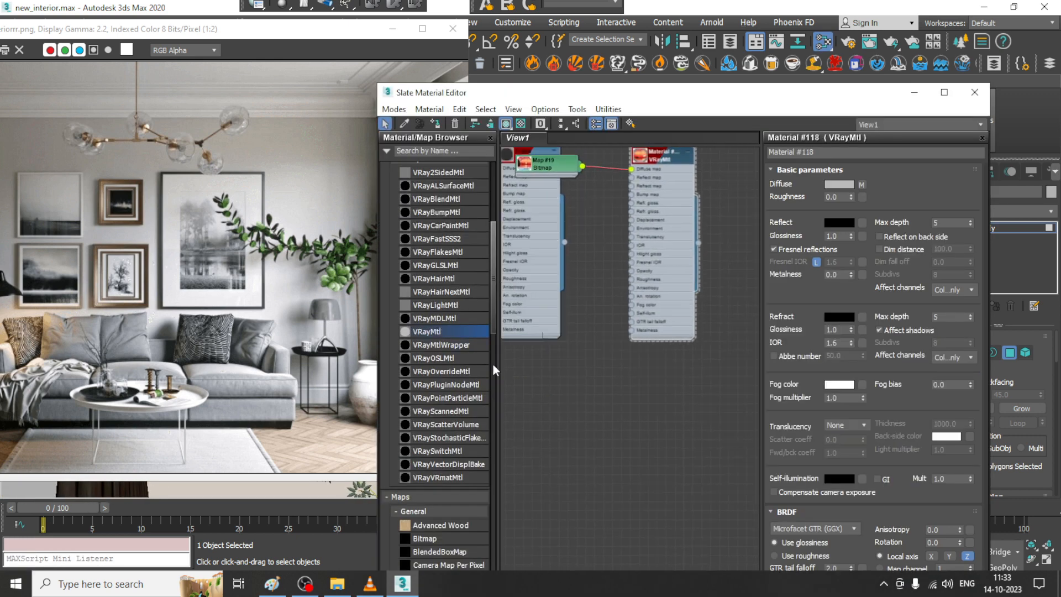
{"action": "middle_click_drag", "start_coordinate": [506, 164], "coordinate": [583, 277]}
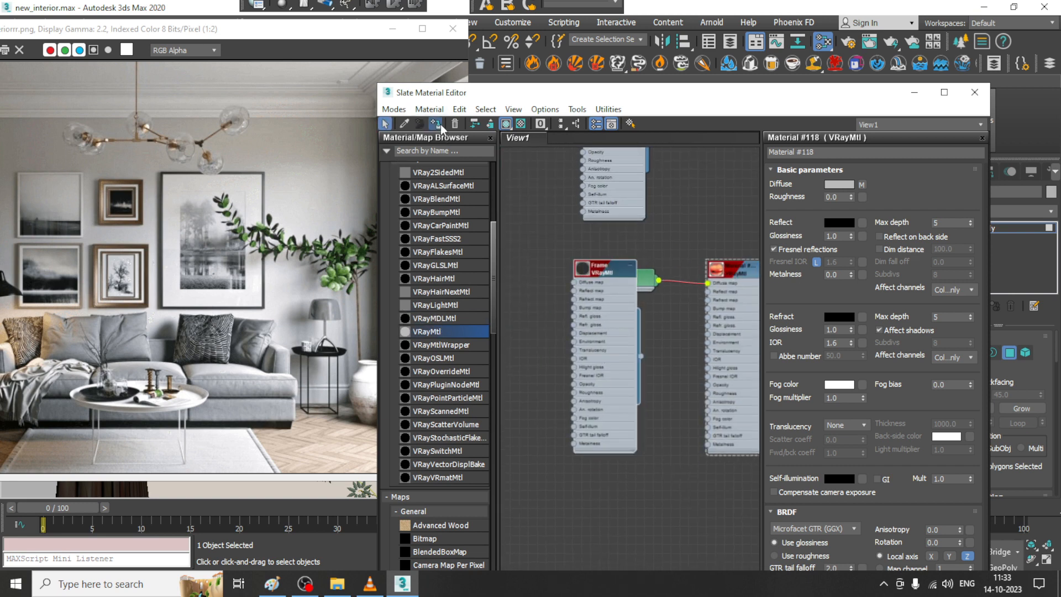
{"action": "left_click", "coordinate": [913, 97]}
{"action": "scroll", "coordinate": [784, 365], "scroll_direction": "down", "scroll_amount": 4}
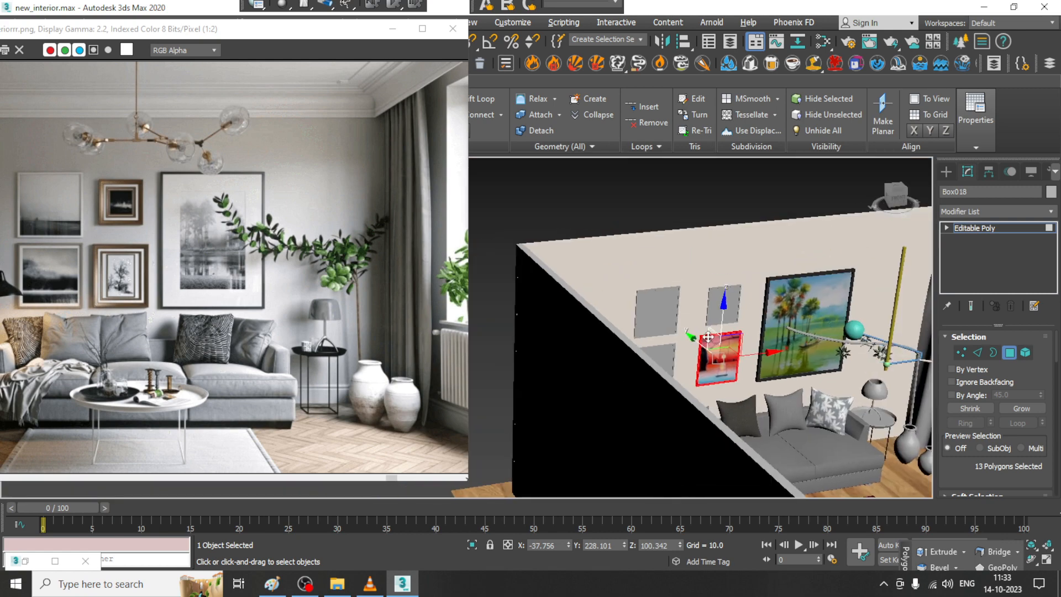
{"action": "scroll", "coordinate": [683, 334], "scroll_direction": "up", "scroll_amount": 3}
{"action": "middle_click_drag", "start_coordinate": [783, 365], "coordinate": [713, 345], "text": "alt"}
{"action": "left_click", "coordinate": [1022, 229]}
Select the small blank picture above the sunset painting and create a new VRayMtl material for it
{"action": "middle_click_drag", "start_coordinate": [665, 315], "coordinate": [592, 169]}
{"action": "left_click", "coordinate": [633, 278]}
{"action": "scroll", "coordinate": [634, 288], "scroll_direction": "up", "scroll_amount": 3}
{"action": "left_click", "coordinate": [755, 227]}
{"action": "key", "text": "m"}
{"action": "left_click_drag", "start_coordinate": [453, 332], "coordinate": [559, 365]}
{"action": "double_click", "coordinate": [579, 370]}
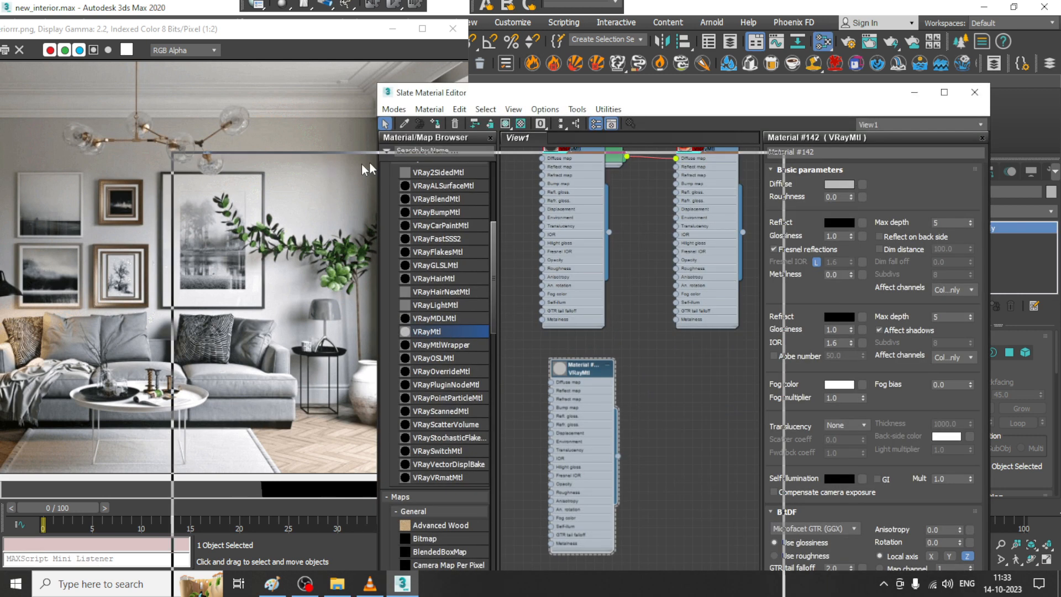
Select the upper small picture's front polygon and load 7303310-HSC00001-7.jpg as the new material's diffuse bitmap
{"action": "left_click_drag", "start_coordinate": [549, 98], "coordinate": [232, 201]}
{"action": "key", "text": "4"}
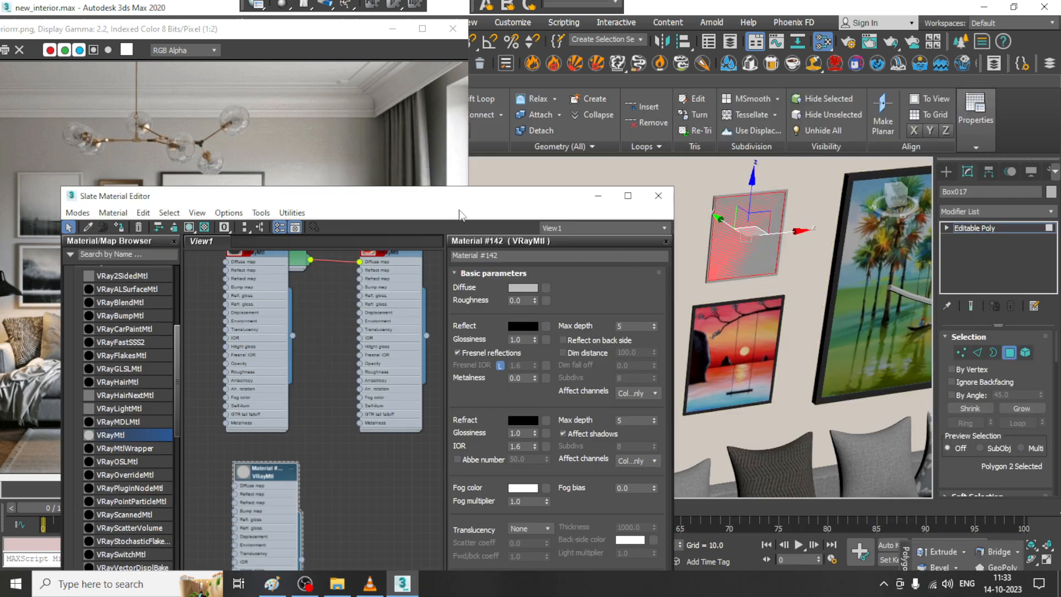
{"action": "left_click_drag", "start_coordinate": [452, 202], "coordinate": [695, 56]}
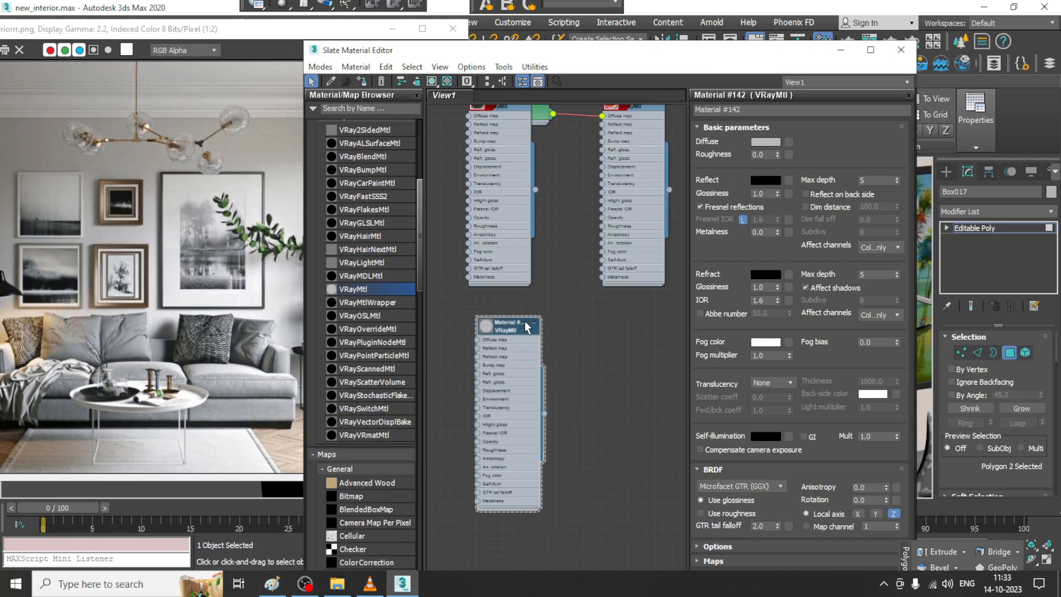
{"action": "left_click", "coordinate": [789, 141]}
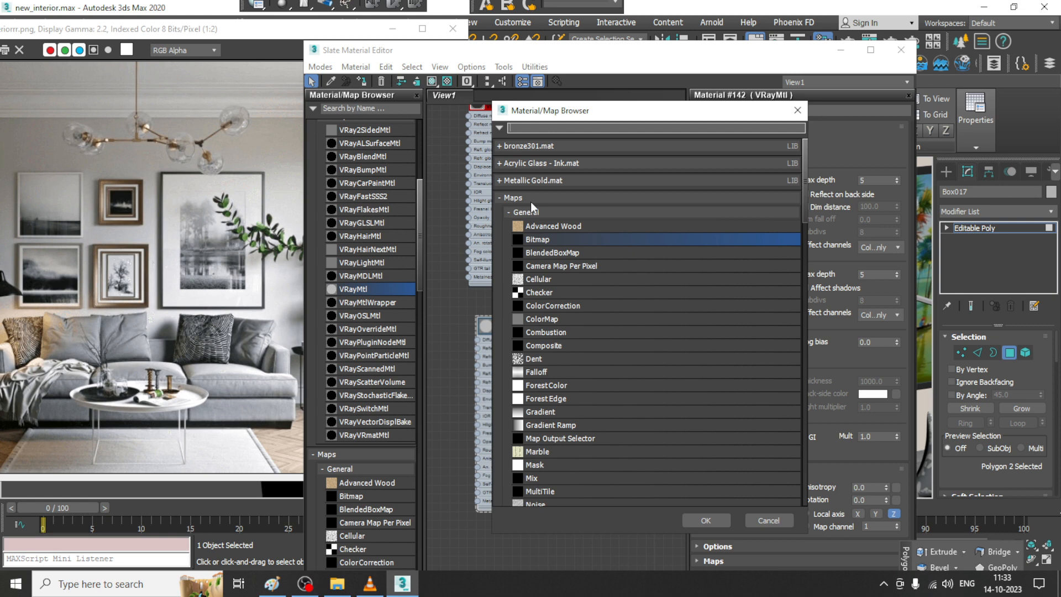
{"action": "double_click", "coordinate": [563, 238]}
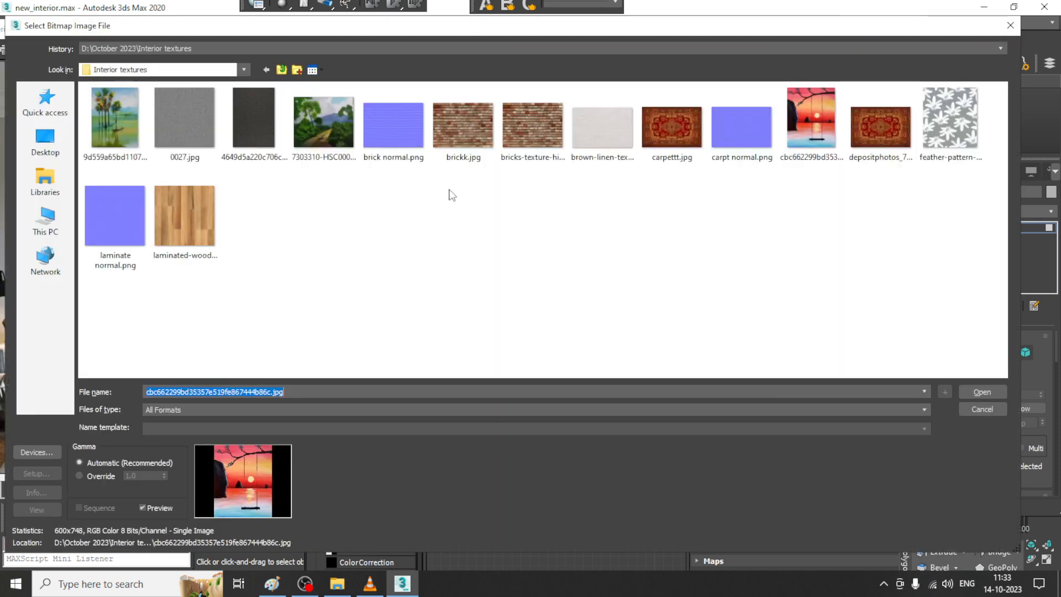
{"action": "double_click", "coordinate": [332, 131]}
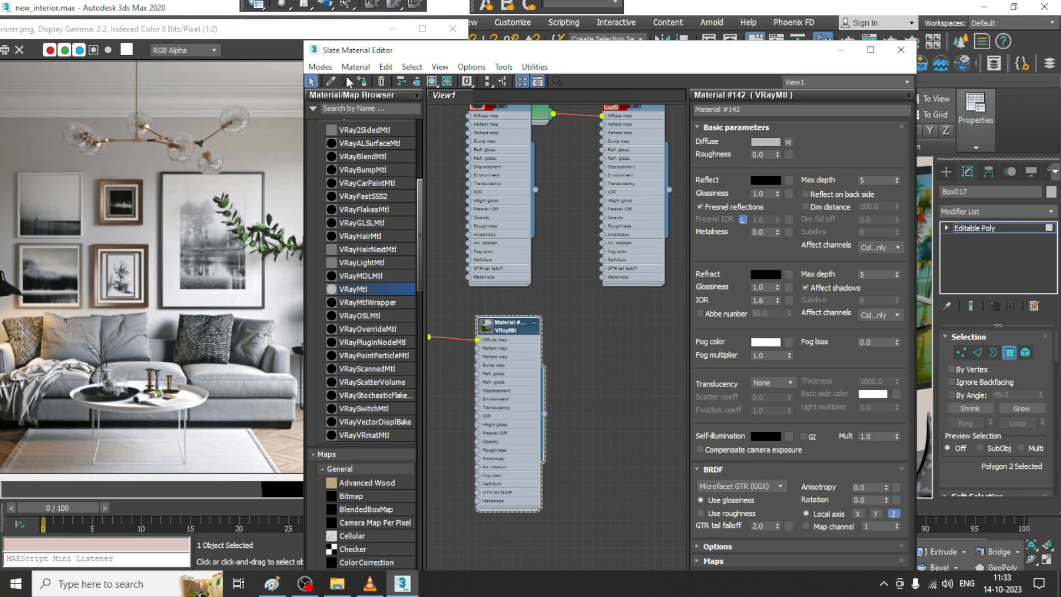
Apply the forest path material to the picture's front with its map shown in the viewport, and invert the selection to the border polygons
{"action": "left_click", "coordinate": [432, 81]}
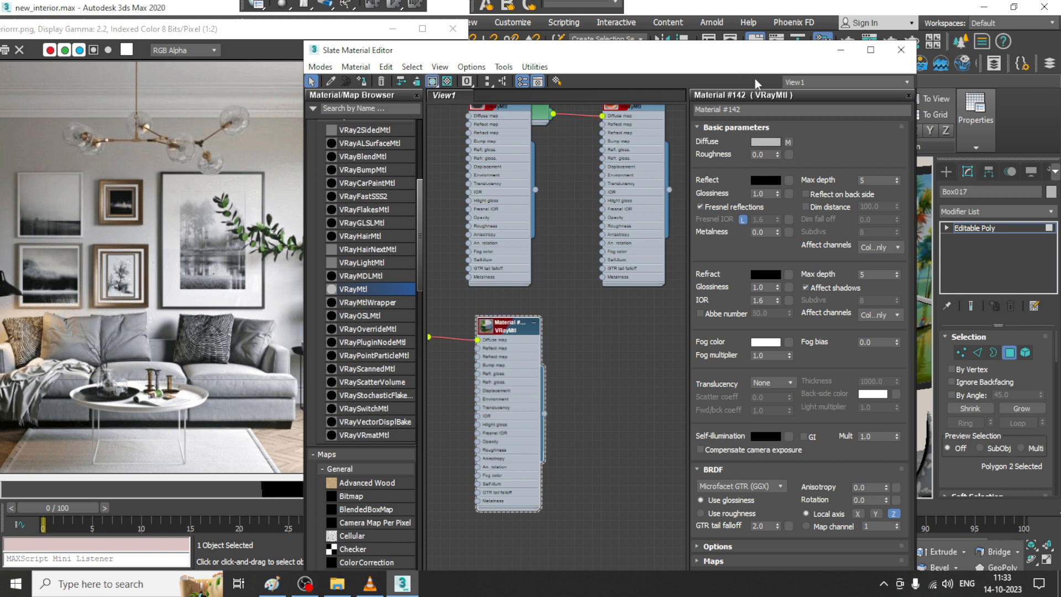
{"action": "left_click", "coordinate": [870, 50]}
{"action": "left_click", "coordinate": [1014, 7]}
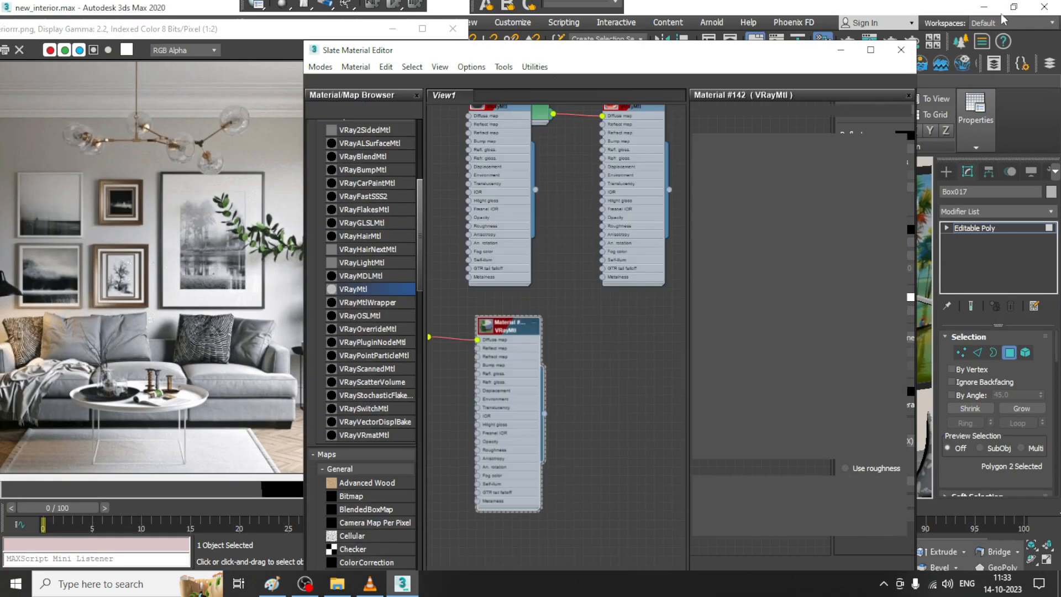
{"action": "left_click", "coordinate": [856, 39]}
{"action": "middle_click_drag", "start_coordinate": [694, 274], "coordinate": [648, 267], "text": "alt"}
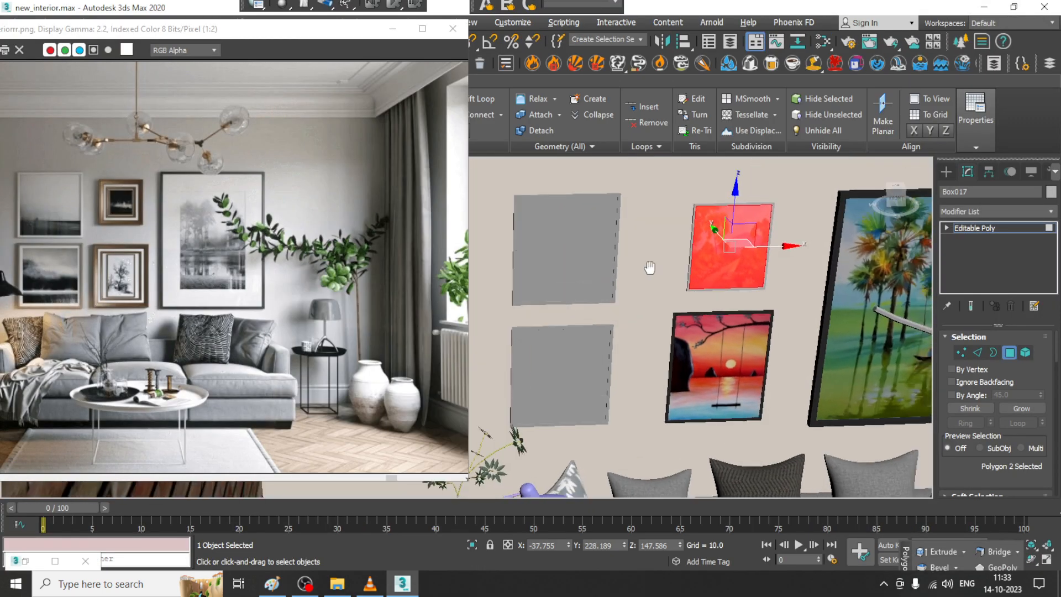
{"action": "middle_click_drag", "start_coordinate": [719, 237], "coordinate": [679, 285]}
{"action": "double_click", "coordinate": [678, 286]}
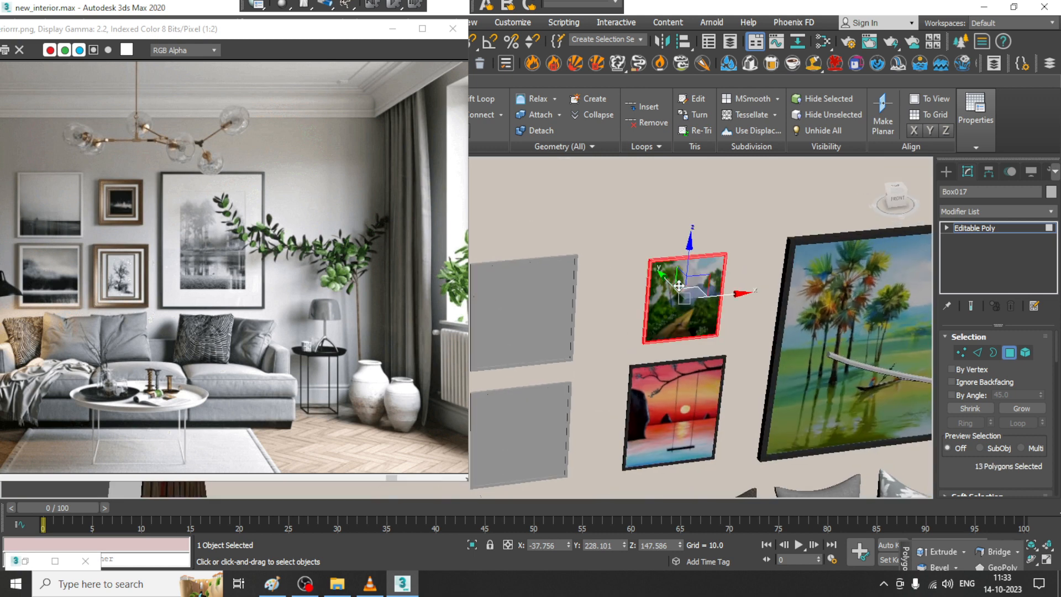
Apply the Frame material to the forest path picture's border polygons and leave polygon editing
{"action": "key", "text": "m"}
{"action": "middle_click_drag", "start_coordinate": [583, 286], "coordinate": [603, 413]}
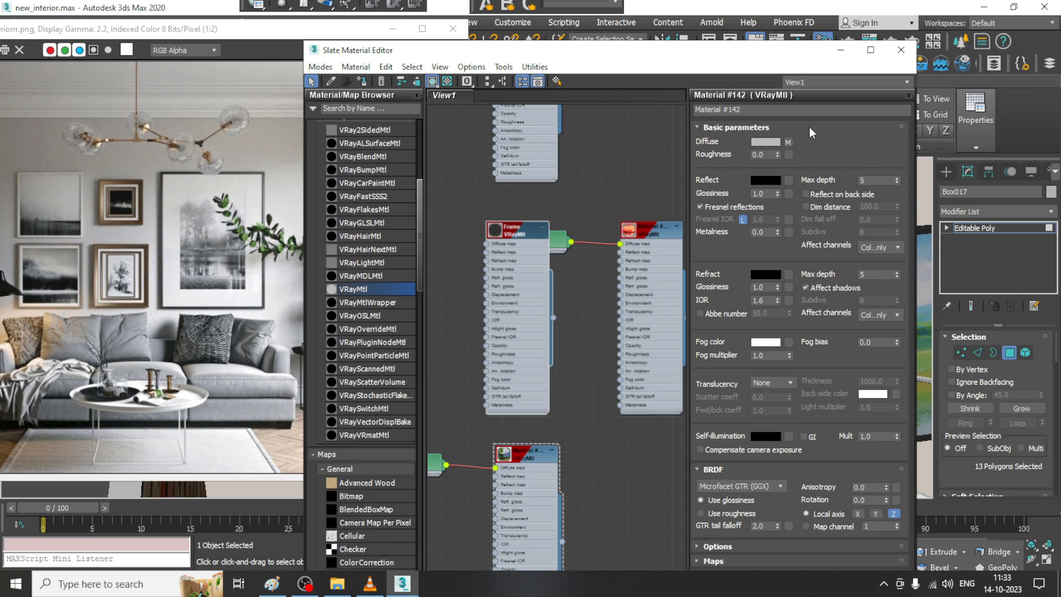
{"action": "left_click", "coordinate": [842, 50]}
{"action": "middle_click_drag", "start_coordinate": [620, 310], "coordinate": [713, 279]}
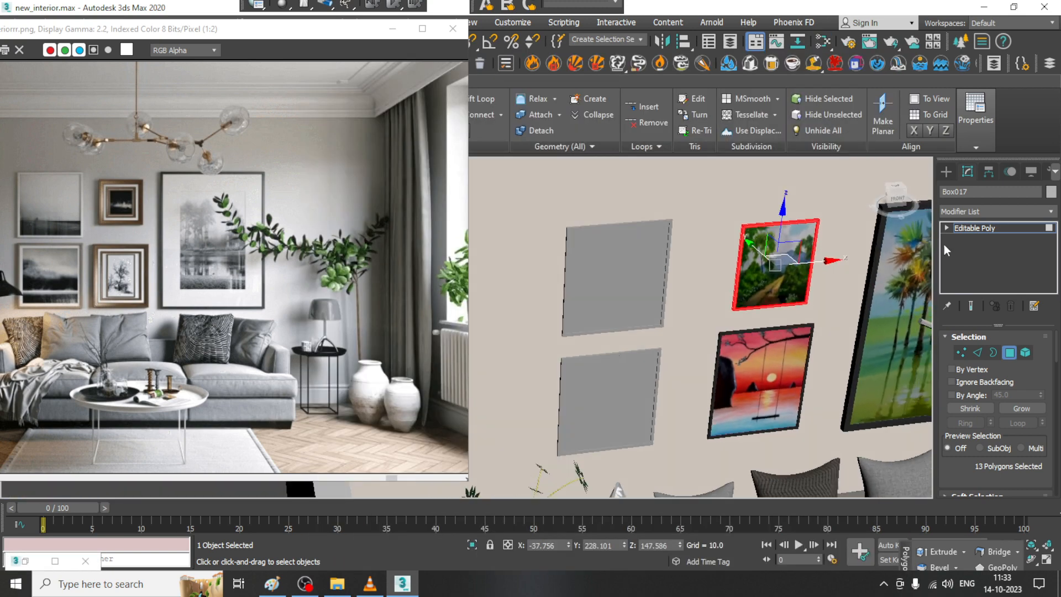
{"action": "left_click", "coordinate": [998, 230]}
Select the larger blank picture beside the forest path painting and its front polygon
{"action": "scroll", "coordinate": [678, 381], "scroll_direction": "down", "scroll_amount": 4}
{"action": "middle_click_drag", "start_coordinate": [679, 382], "coordinate": [635, 343], "text": "alt"}
{"action": "scroll", "coordinate": [588, 314], "scroll_direction": "up", "scroll_amount": 2}
{"action": "left_click", "coordinate": [568, 294]}
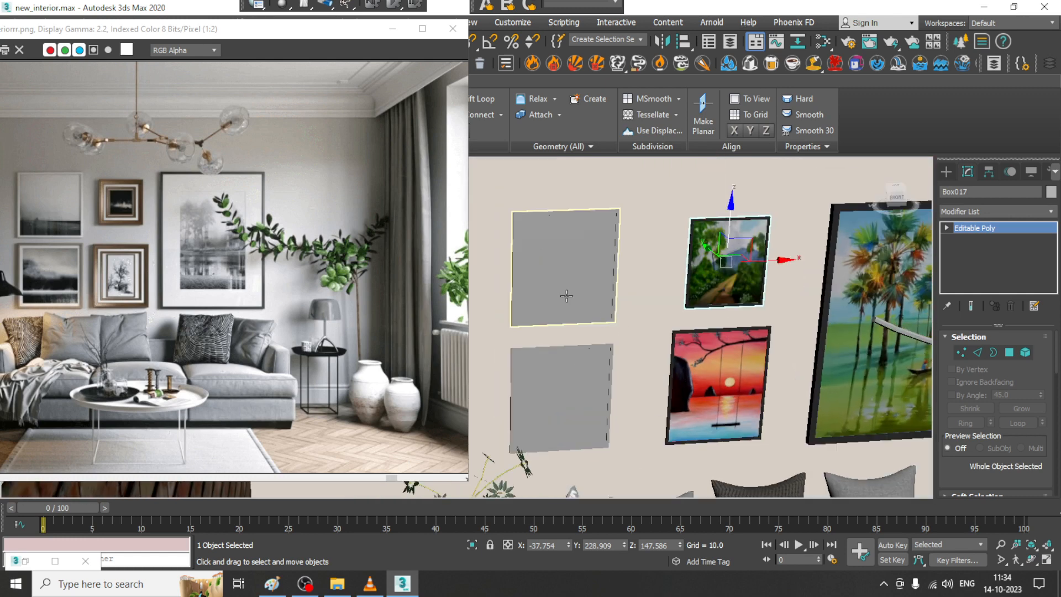
{"action": "scroll", "coordinate": [570, 307], "scroll_direction": "up", "scroll_amount": 2}
{"action": "left_click", "coordinate": [1009, 352]}
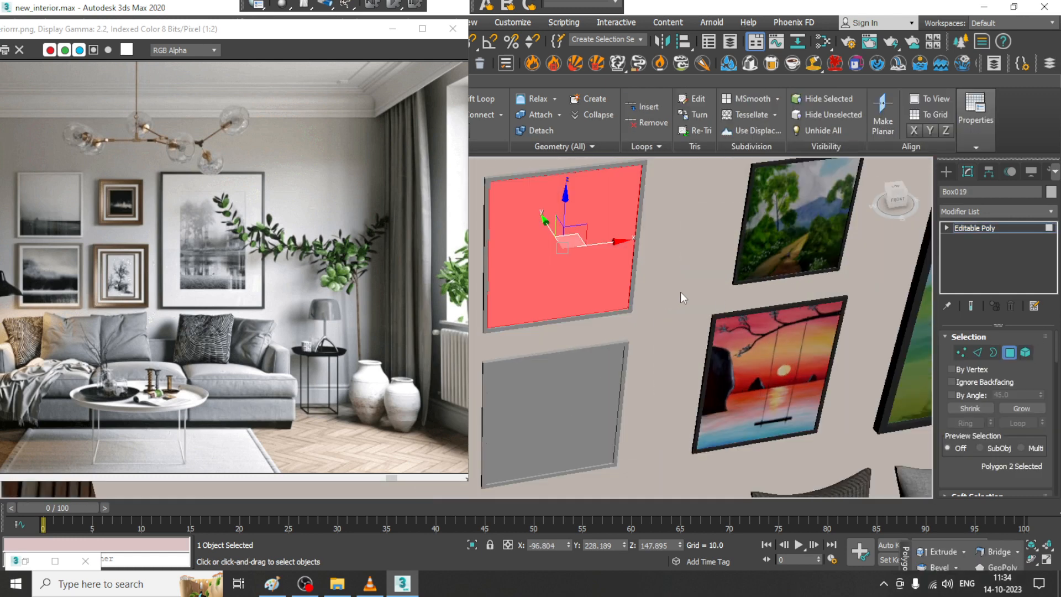
{"action": "scroll", "coordinate": [680, 292], "scroll_direction": "up", "scroll_amount": 2}
{"action": "middle_click_drag", "start_coordinate": [680, 291], "coordinate": [640, 299]}
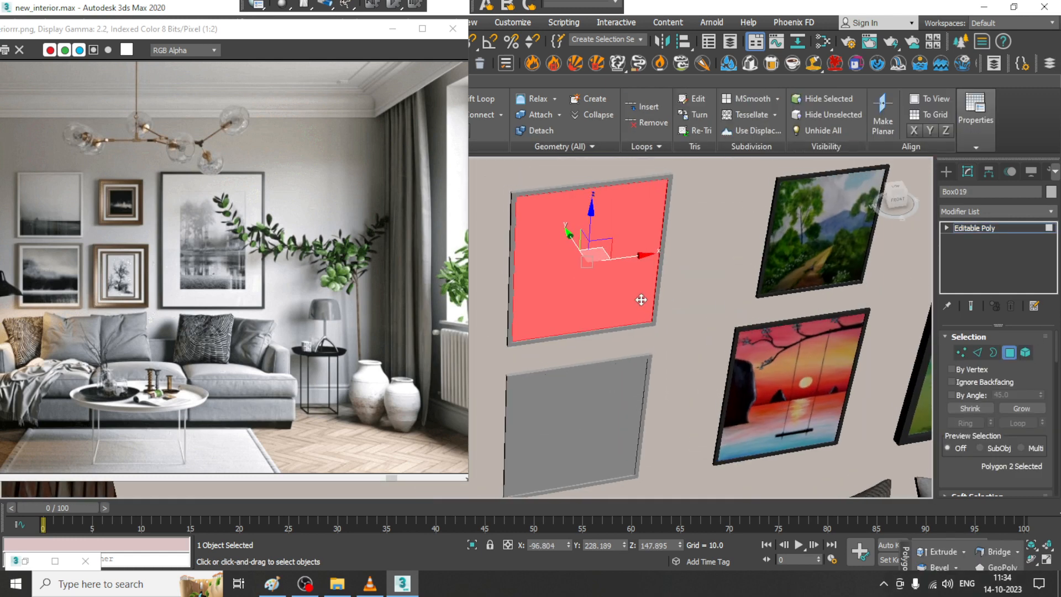
Create a new VRayMtl material and add a Bitmap map to its diffuse channel
{"action": "key", "text": "m"}
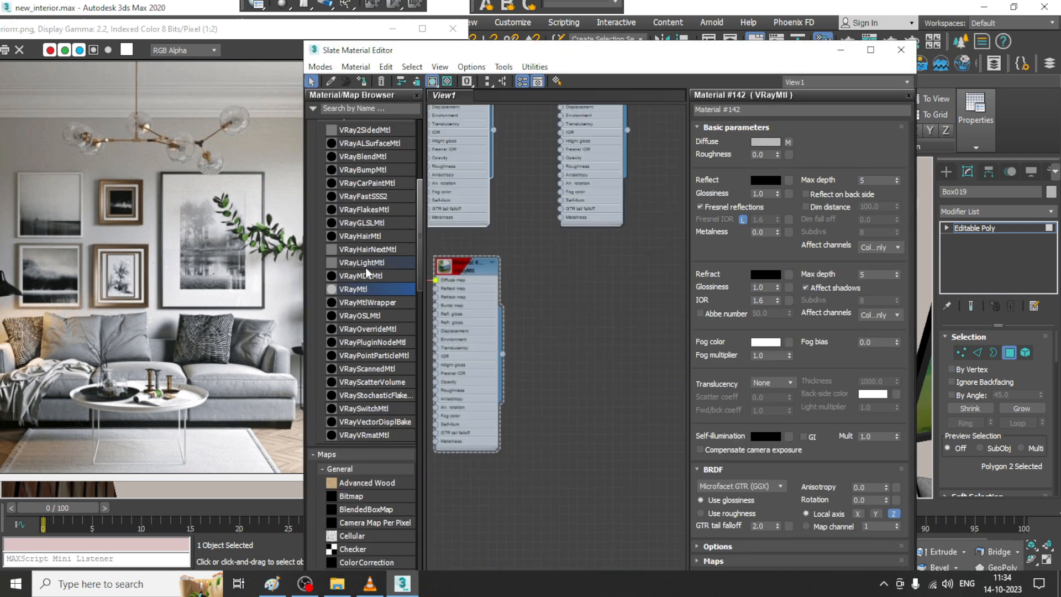
{"action": "left_click_drag", "start_coordinate": [630, 279], "coordinate": [587, 263]}
{"action": "double_click", "coordinate": [587, 264]}
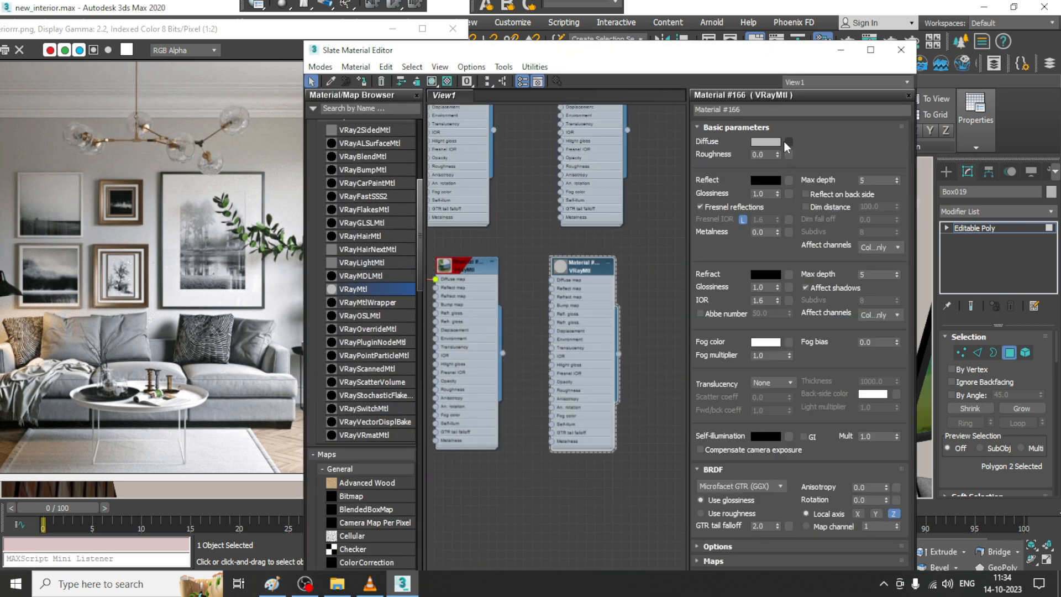
{"action": "left_click", "coordinate": [787, 142]}
{"action": "double_click", "coordinate": [558, 239]}
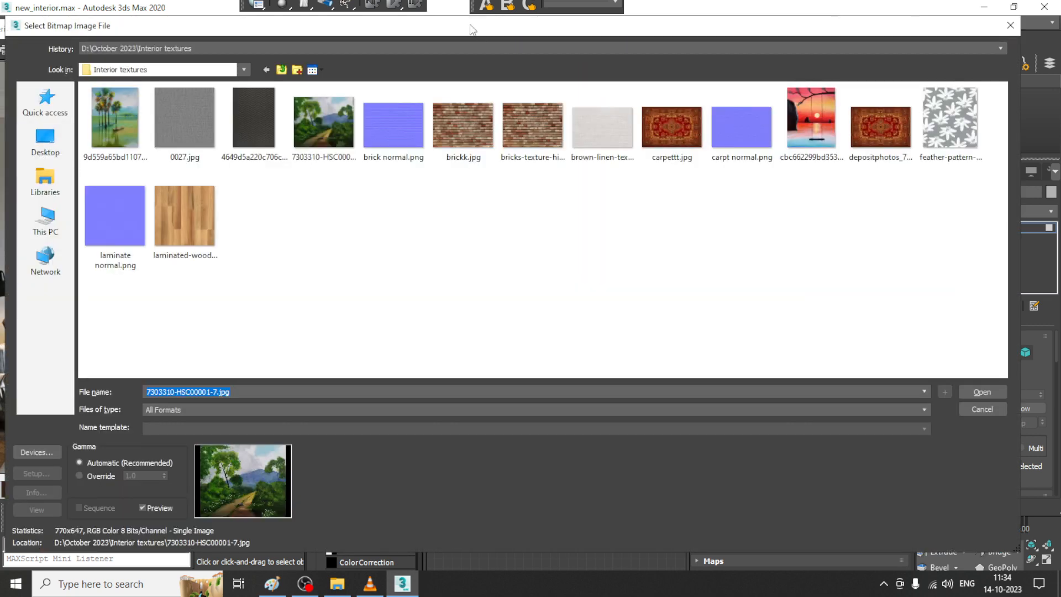
Load memory-lane-book-cover-template.jpg from the D:\August 2023\Textt folder as the diffuse bitmap
{"action": "left_click", "coordinate": [282, 70]}
{"action": "left_click", "coordinate": [282, 70]}
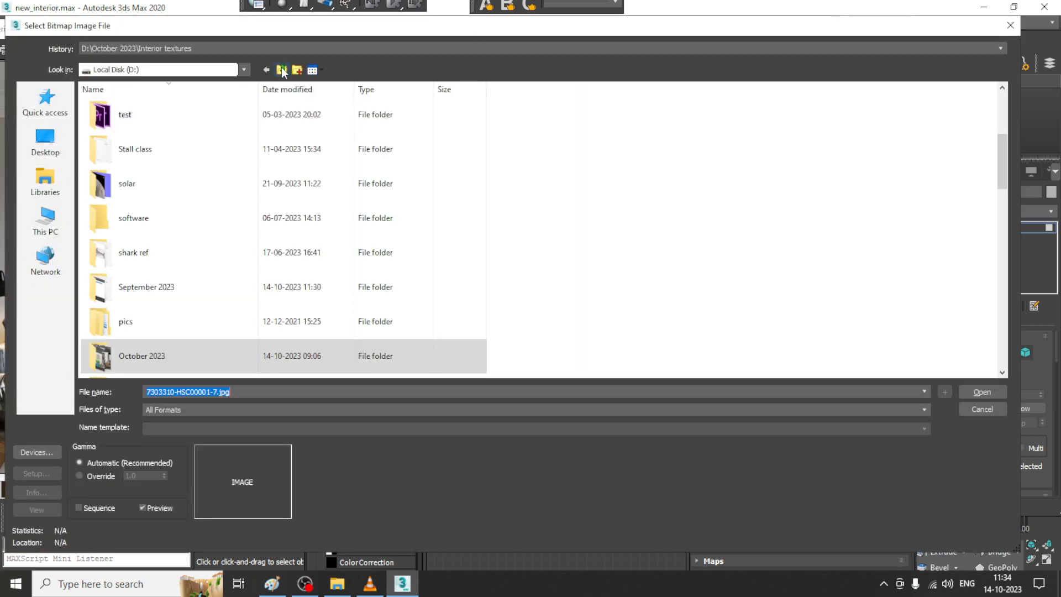
{"action": "scroll", "coordinate": [243, 249], "scroll_direction": "down", "scroll_amount": 5}
{"action": "scroll", "coordinate": [250, 252], "scroll_direction": "down", "scroll_amount": 3}
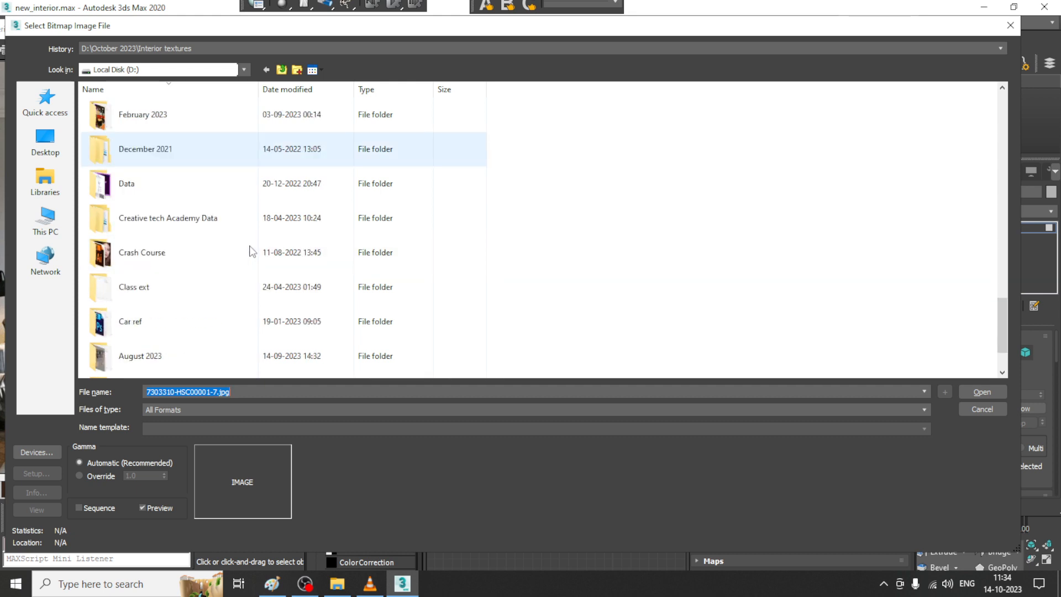
{"action": "scroll", "coordinate": [309, 288], "scroll_direction": "down", "scroll_amount": 2}
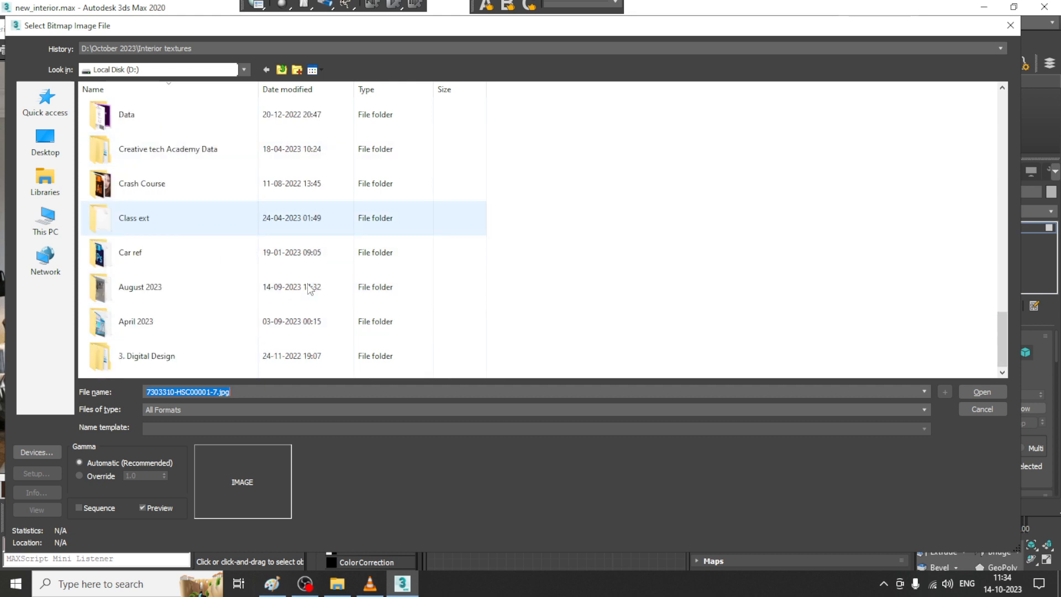
{"action": "double_click", "coordinate": [165, 294]}
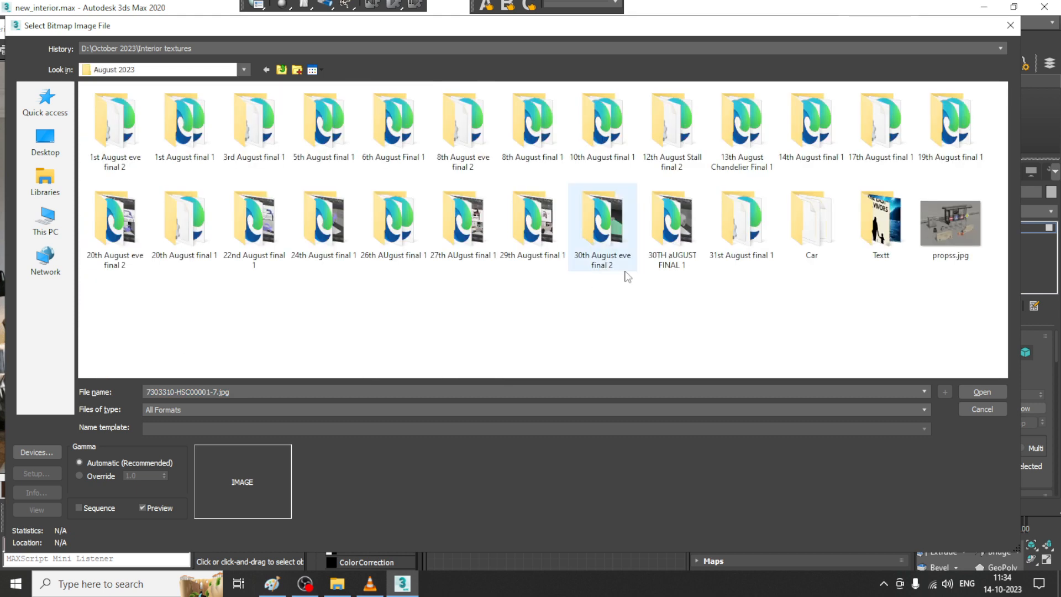
{"action": "double_click", "coordinate": [881, 223]}
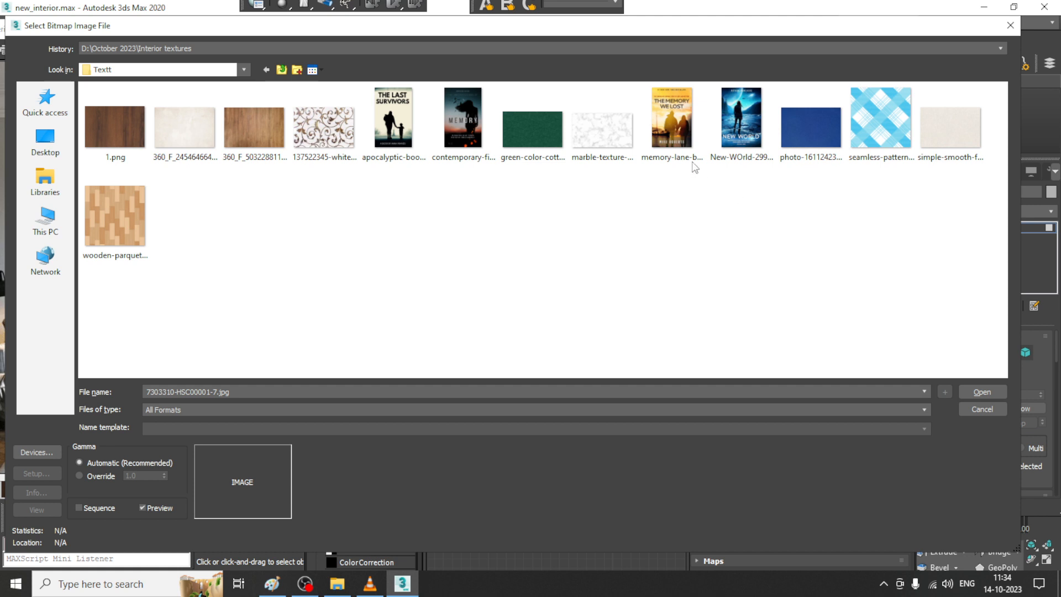
{"action": "left_click", "coordinate": [680, 121]}
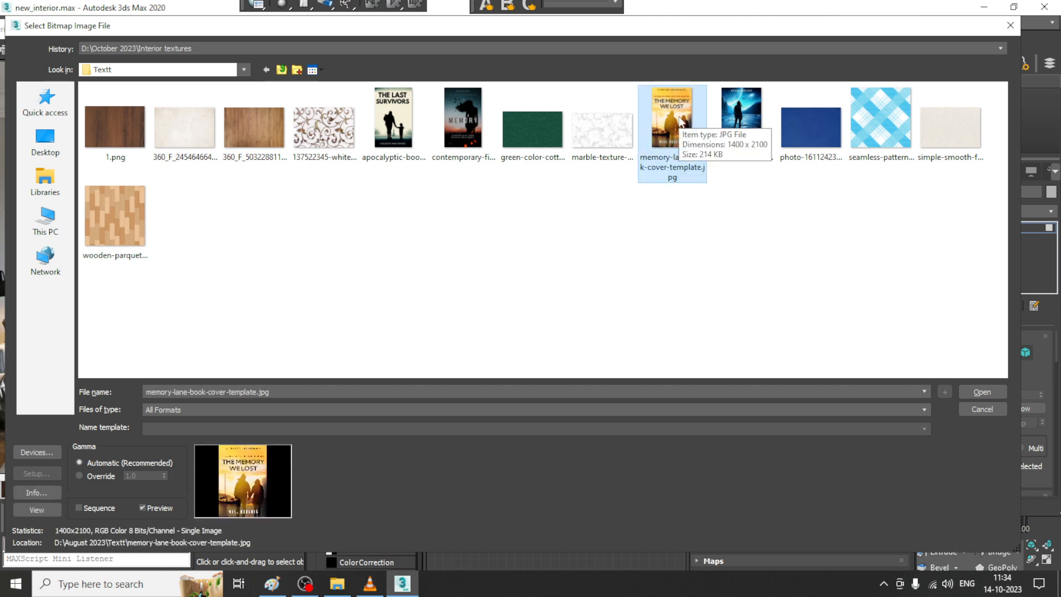
{"action": "double_click", "coordinate": [680, 120]}
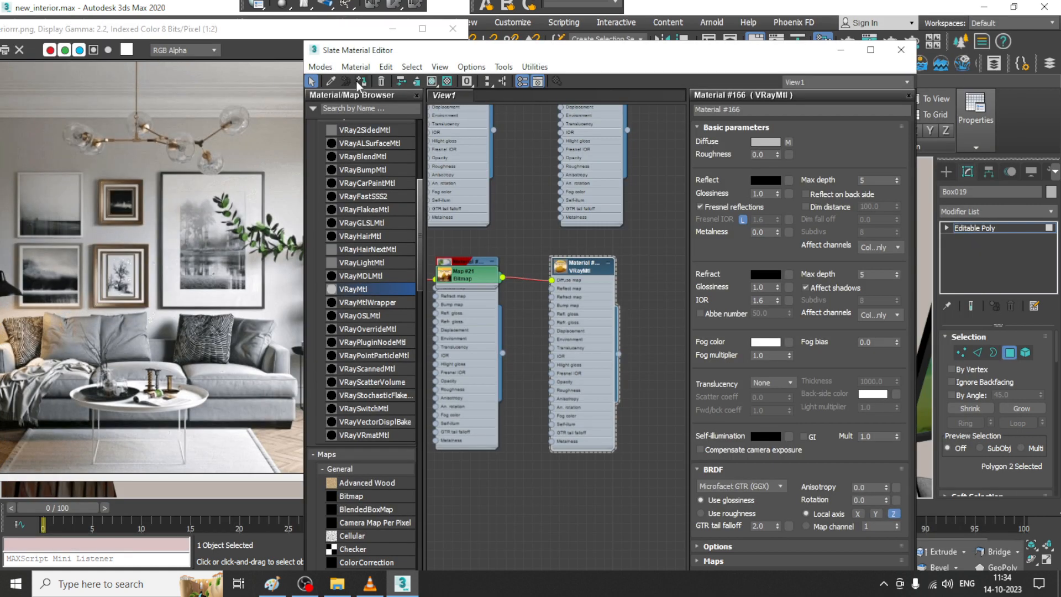
Apply the book cover material to the picture's front with its map shown in the viewport, and invert the selection to the border polygons
{"action": "left_click", "coordinate": [431, 81]}
{"action": "left_click", "coordinate": [840, 50]}
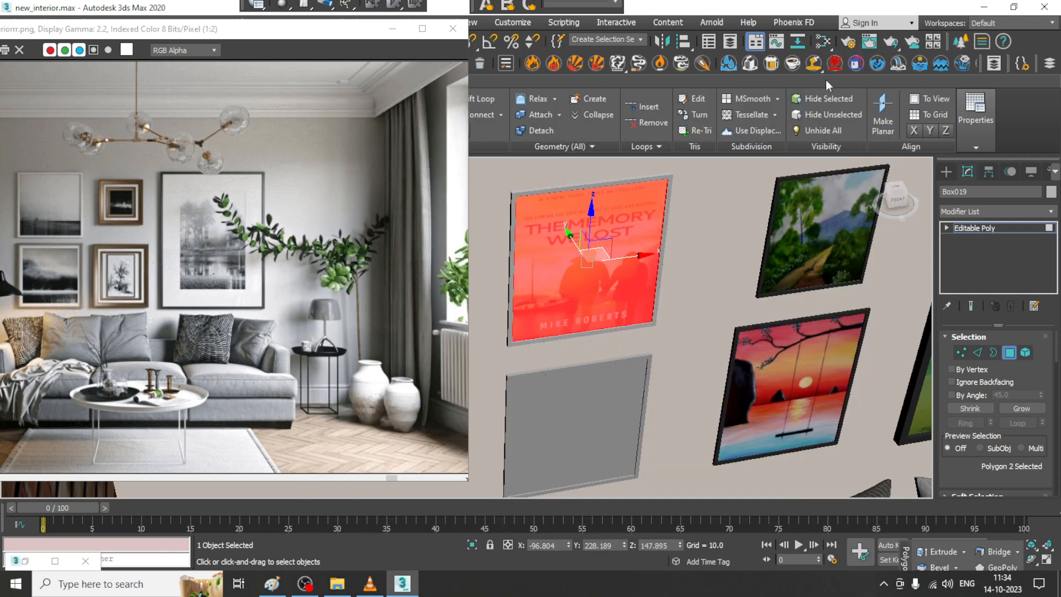
{"action": "mouse_move", "coordinate": [732, 240]}
{"action": "middle_mouse_down", "text": "alt"}
{"action": "mouse_move", "coordinate": [738, 198]}
{"action": "mouse_move", "coordinate": [737, 218]}
{"action": "middle_mouse_up", "text": "alt"}
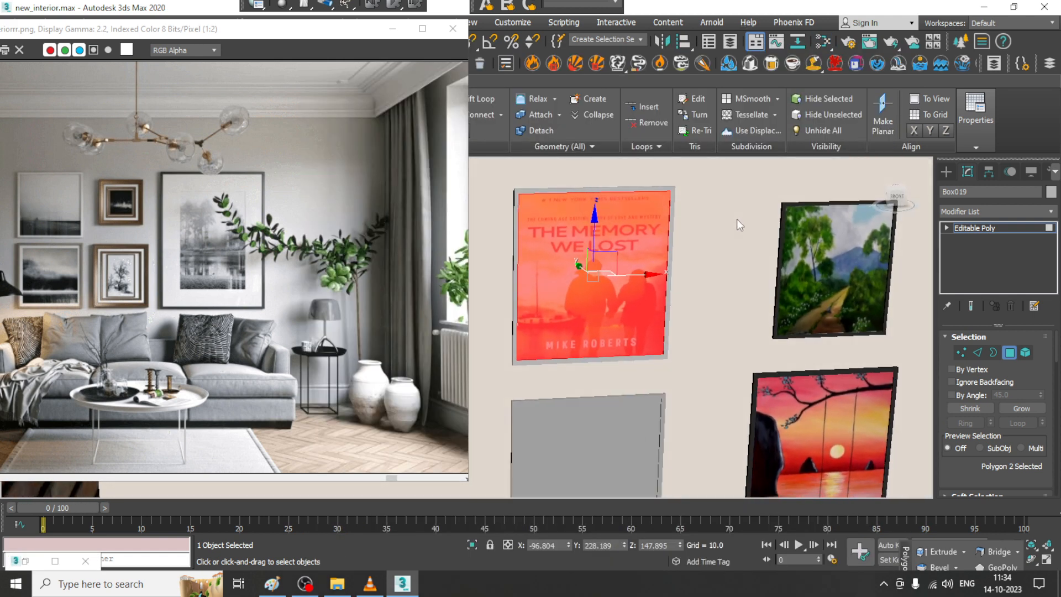
{"action": "key", "text": "ctrl+i"}
{"action": "middle_click_drag", "start_coordinate": [668, 266], "coordinate": [678, 268], "text": "alt"}
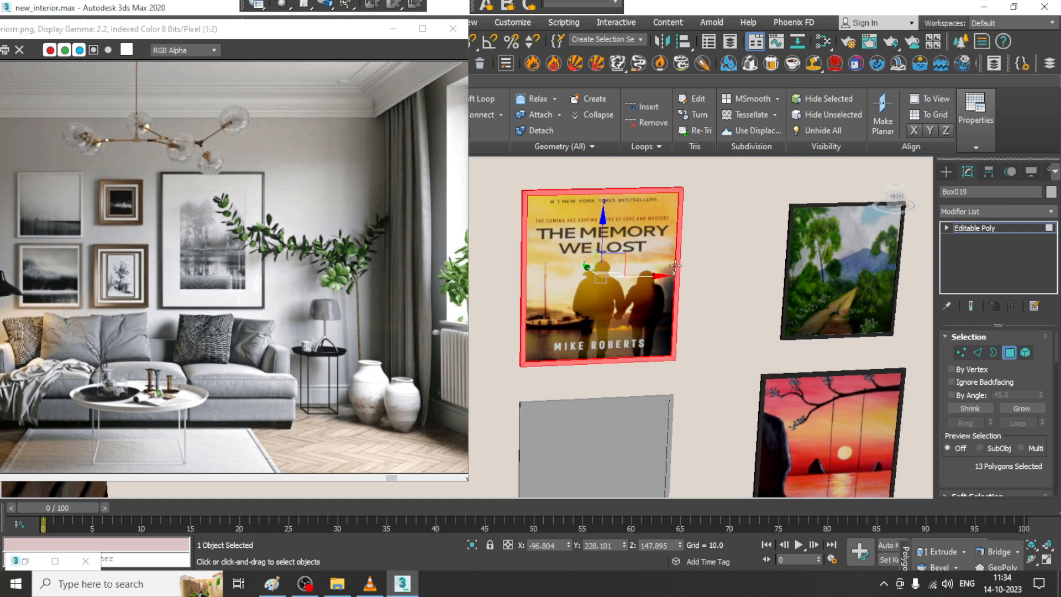
Apply the Frame material to the book cover picture's border polygons and leave polygon editing
{"action": "key", "text": "m"}
{"action": "middle_click_drag", "start_coordinate": [620, 248], "coordinate": [634, 342]}
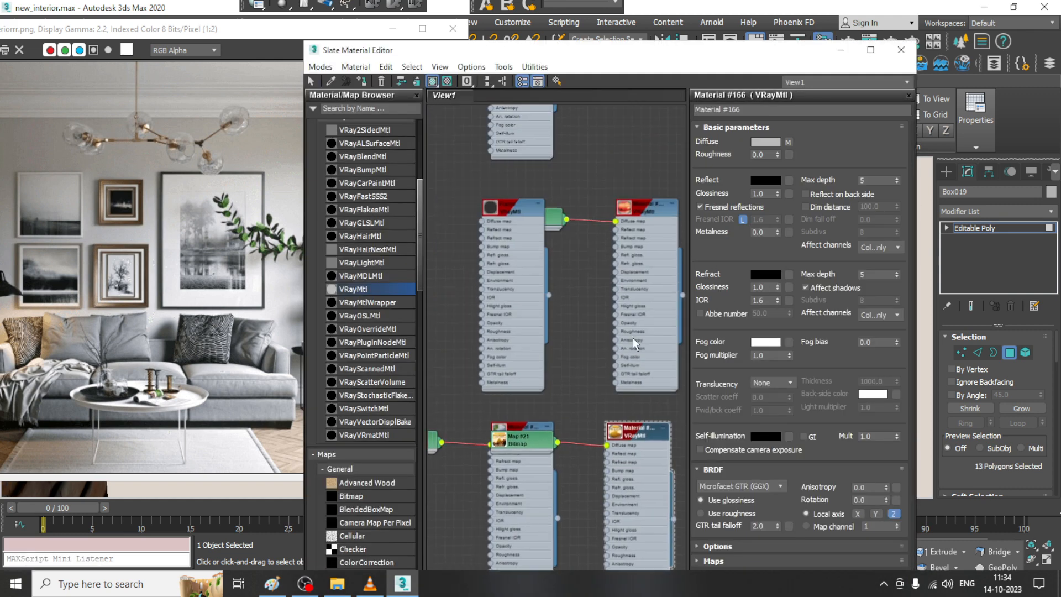
{"action": "left_click", "coordinate": [508, 216]}
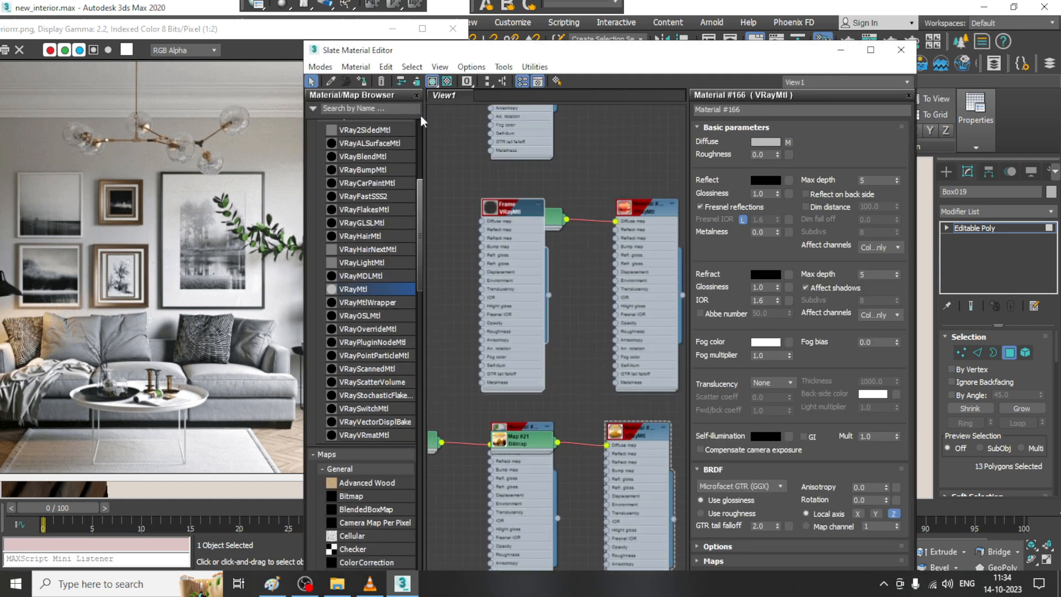
{"action": "left_click", "coordinate": [841, 54]}
{"action": "left_click", "coordinate": [1014, 226]}
Select the blank picture below the book cover picture and its front polygon
{"action": "scroll", "coordinate": [605, 318], "scroll_direction": "up", "scroll_amount": 3}
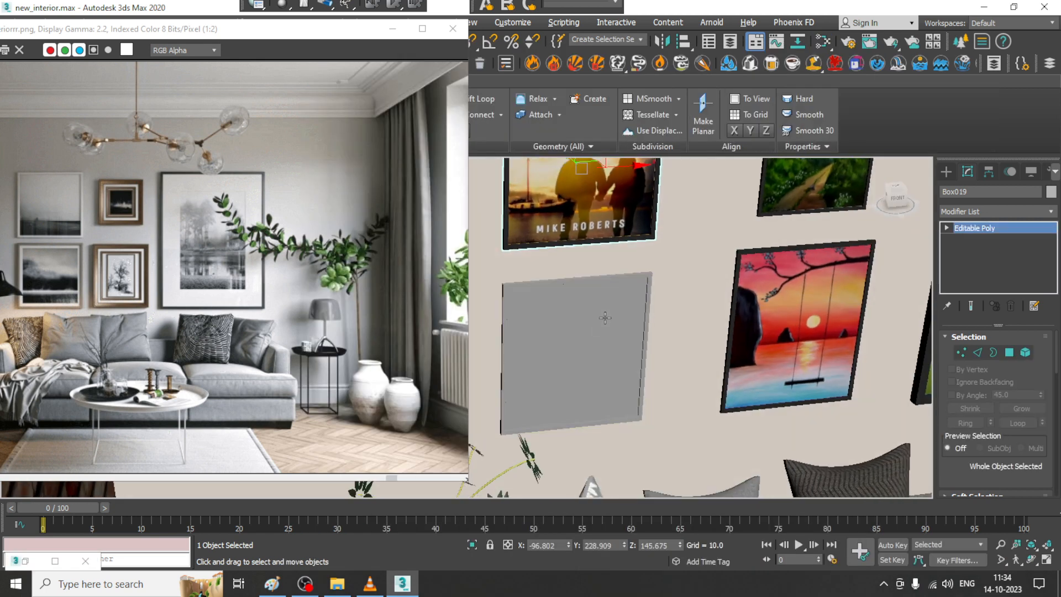
{"action": "left_click", "coordinate": [605, 318]}
{"action": "left_click", "coordinate": [1010, 352]}
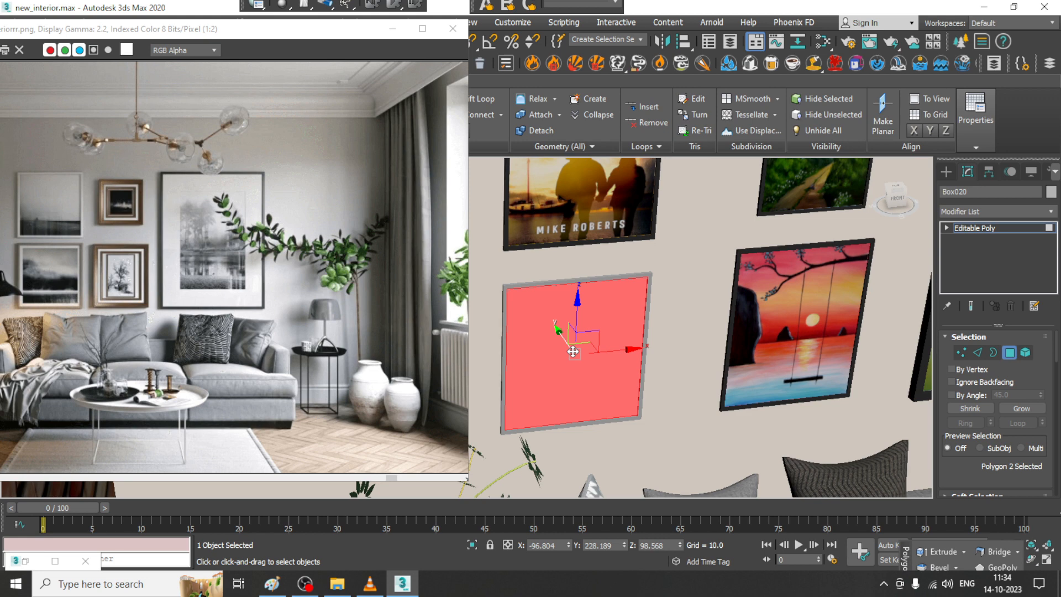
Create a new VRayMtl in the material graph and choose a Bitmap for its diffuse map
{"action": "key", "text": "m"}
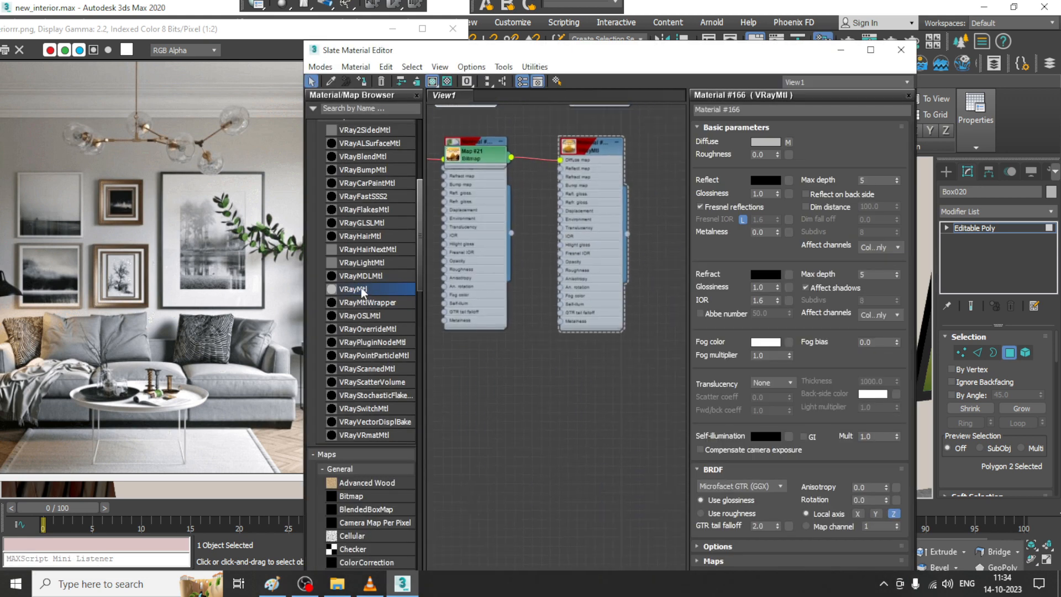
{"action": "left_click_drag", "start_coordinate": [500, 370], "coordinate": [486, 359]}
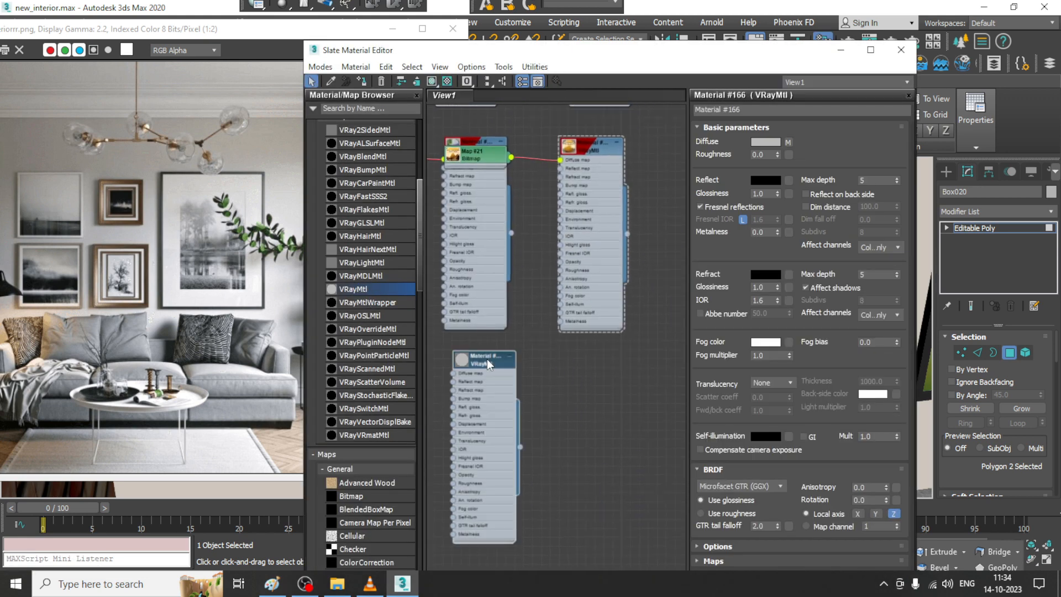
{"action": "left_click", "coordinate": [790, 142]}
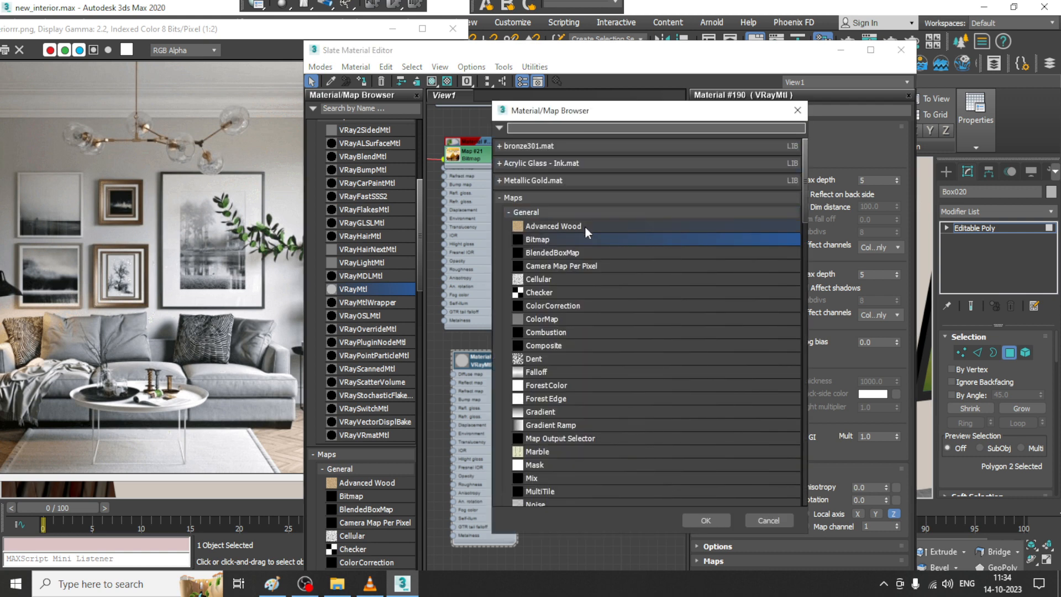
{"action": "double_click", "coordinate": [562, 239]}
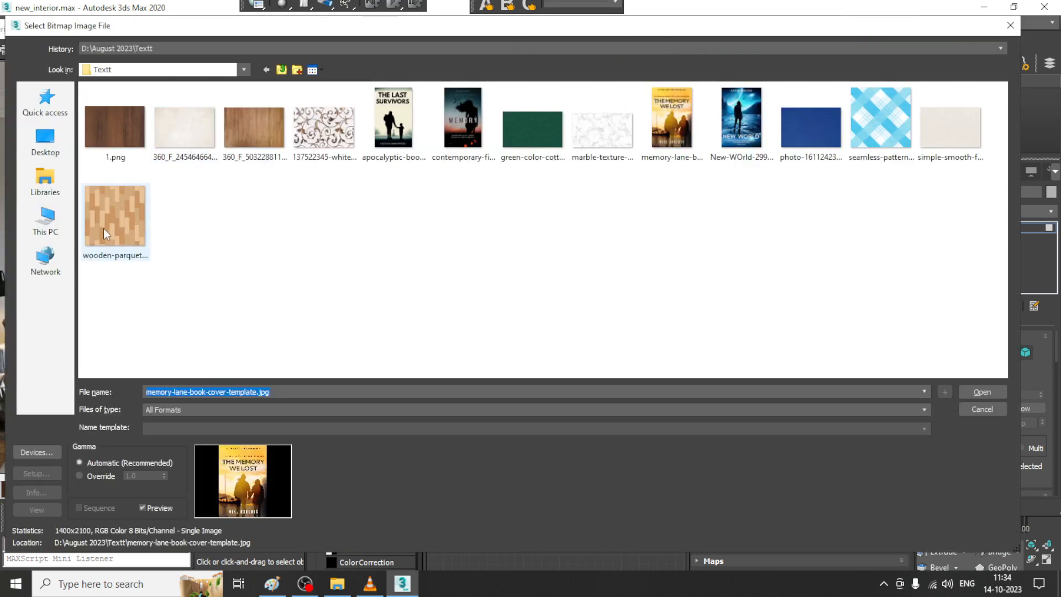
Load render_1.jpg from the Downloads folder as the diffuse bitmap
{"action": "left_click", "coordinate": [41, 223]}
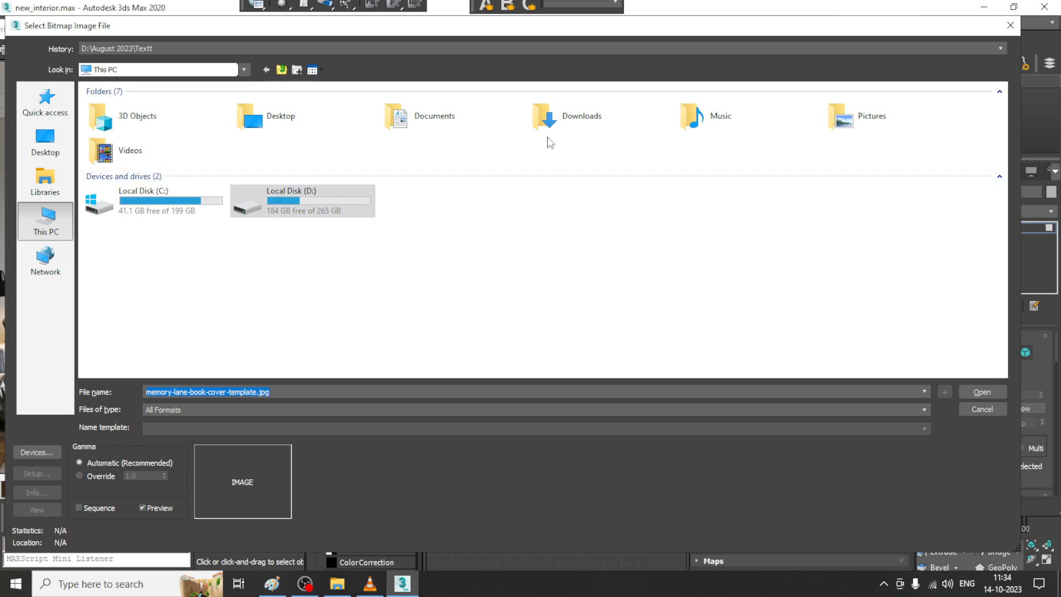
{"action": "double_click", "coordinate": [586, 132]}
{"action": "scroll", "coordinate": [412, 173], "scroll_direction": "up", "scroll_amount": 5}
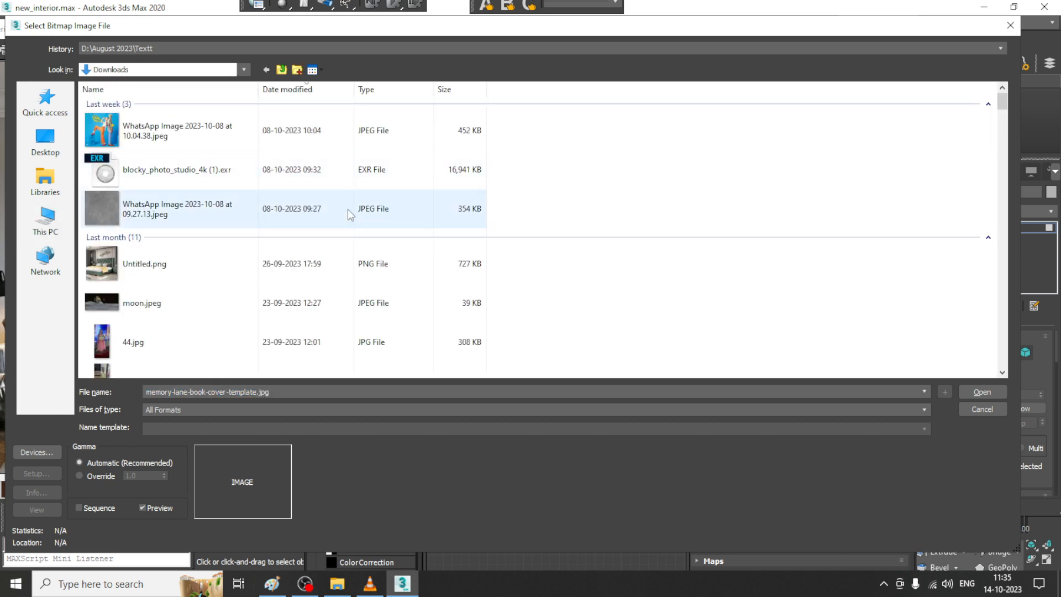
{"action": "scroll", "coordinate": [237, 267], "scroll_direction": "down", "scroll_amount": 3}
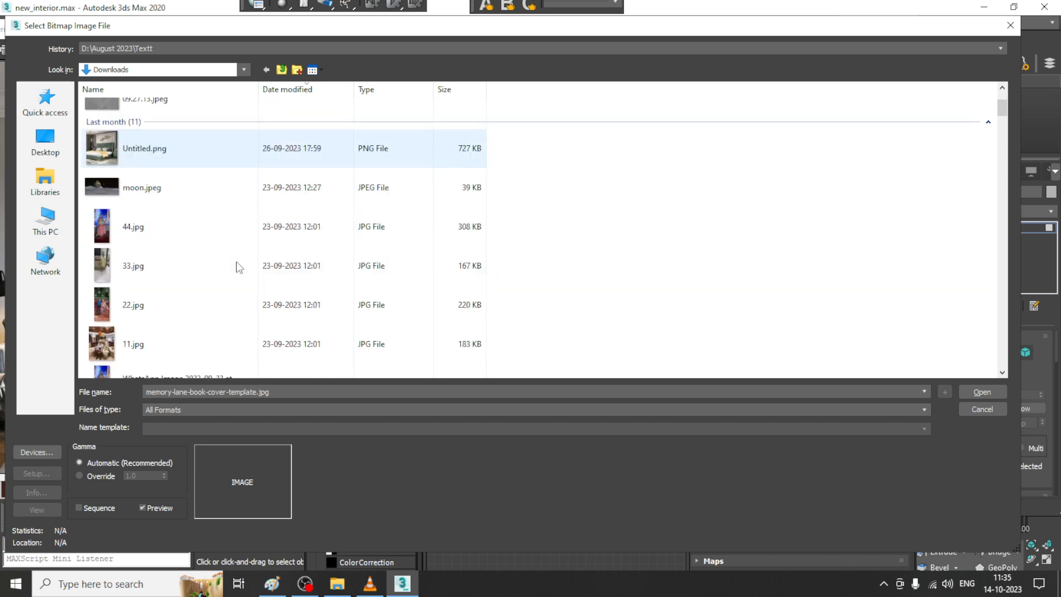
{"action": "scroll", "coordinate": [237, 268], "scroll_direction": "down", "scroll_amount": 5}
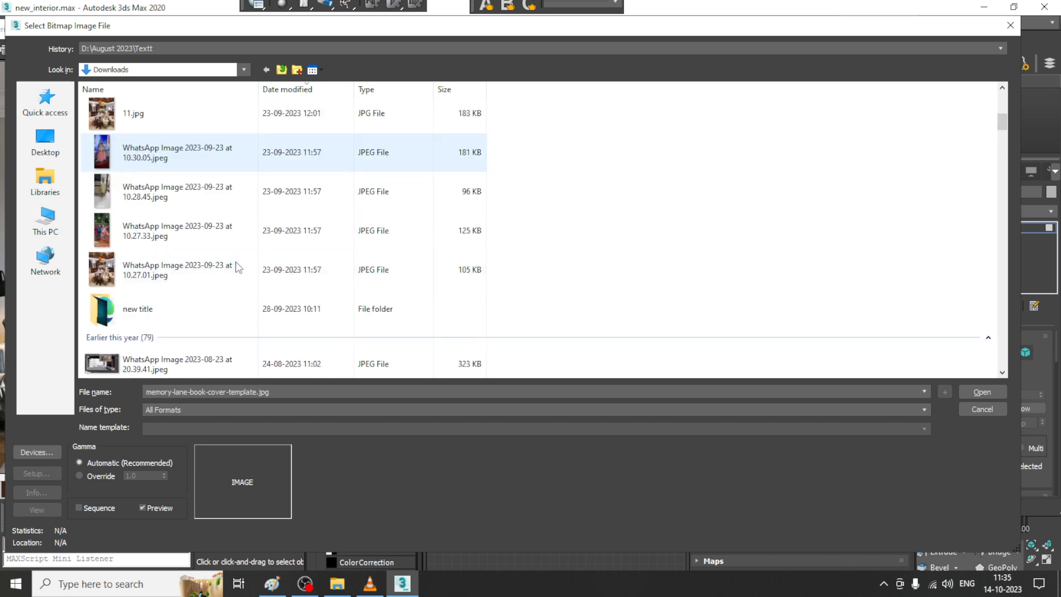
{"action": "scroll", "coordinate": [237, 268], "scroll_direction": "down", "scroll_amount": 5}
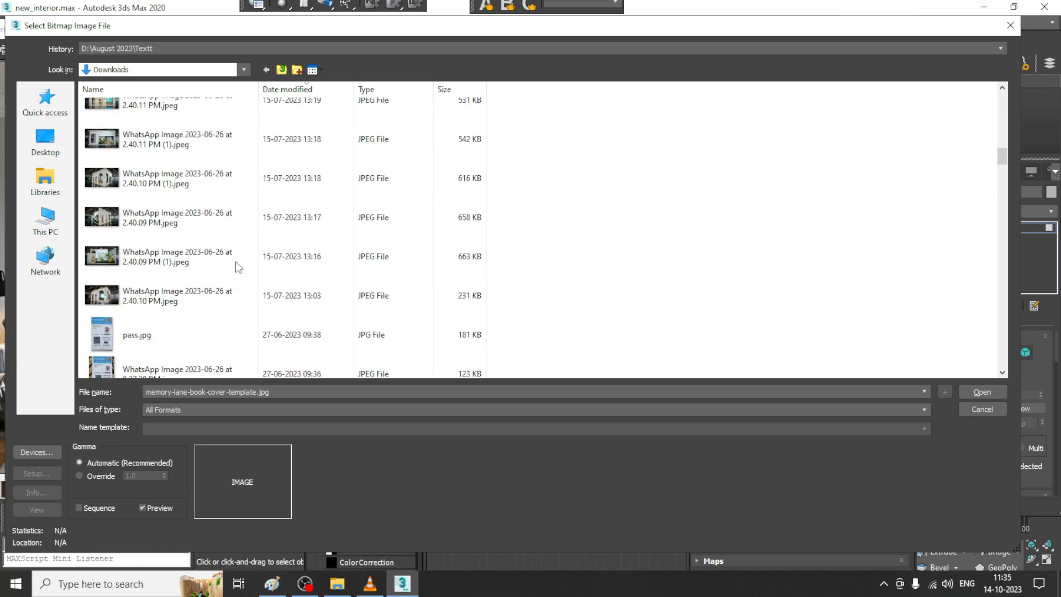
{"action": "scroll", "coordinate": [238, 268], "scroll_direction": "down", "scroll_amount": 2}
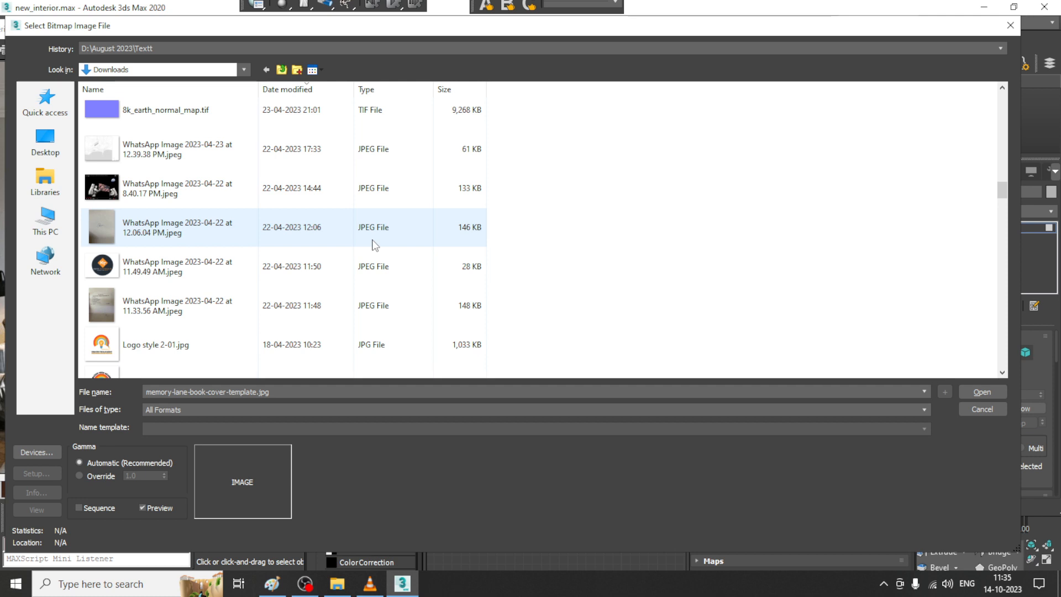
{"action": "scroll", "coordinate": [313, 221], "scroll_direction": "down", "scroll_amount": 1}
{"action": "scroll", "coordinate": [313, 221], "scroll_direction": "down", "scroll_amount": 3}
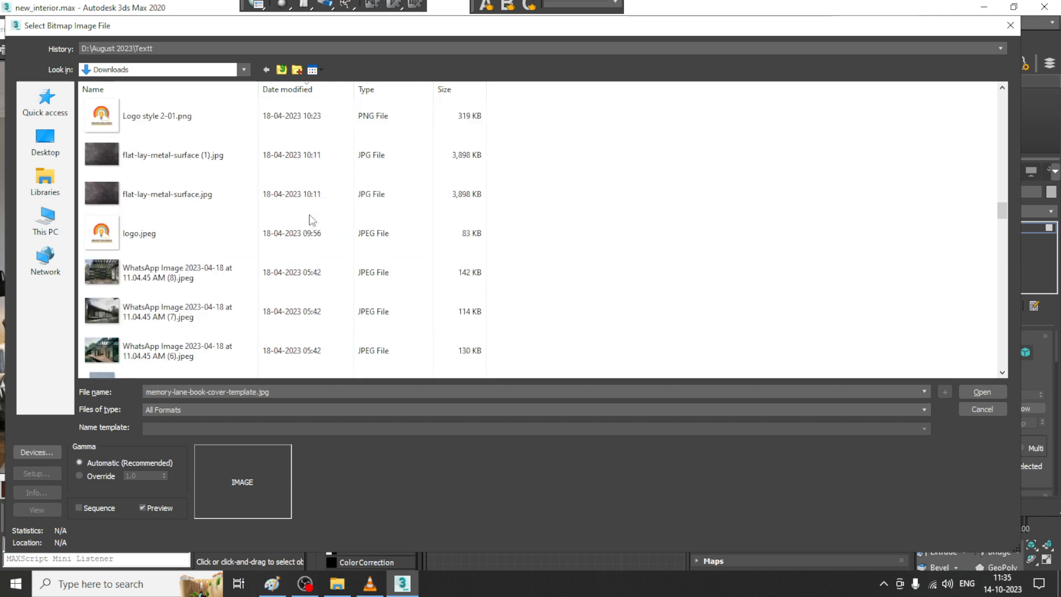
{"action": "scroll", "coordinate": [313, 221], "scroll_direction": "down", "scroll_amount": 10}
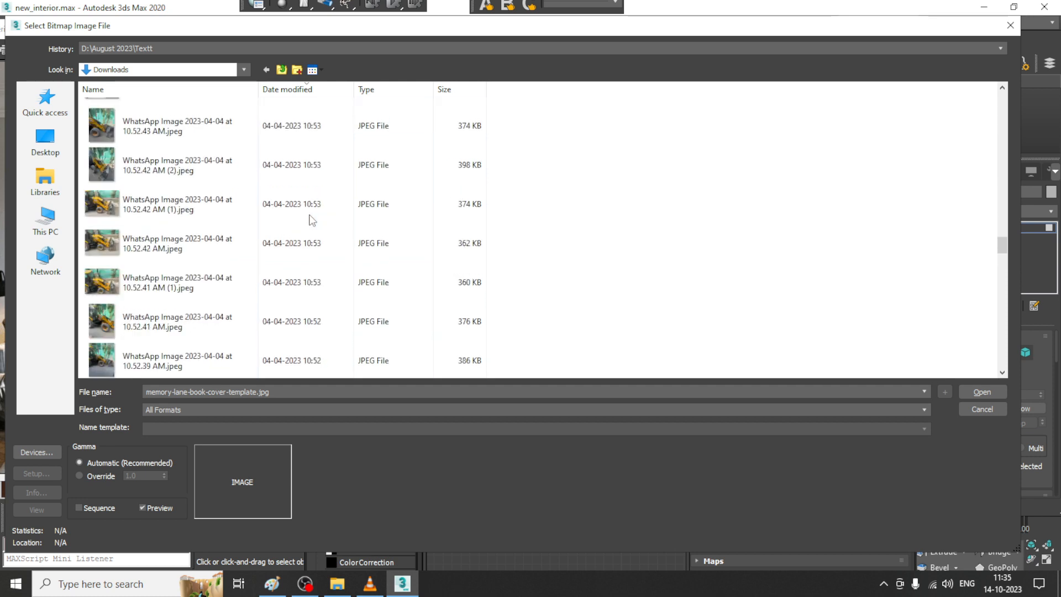
{"action": "scroll", "coordinate": [313, 221], "scroll_direction": "down", "scroll_amount": 6}
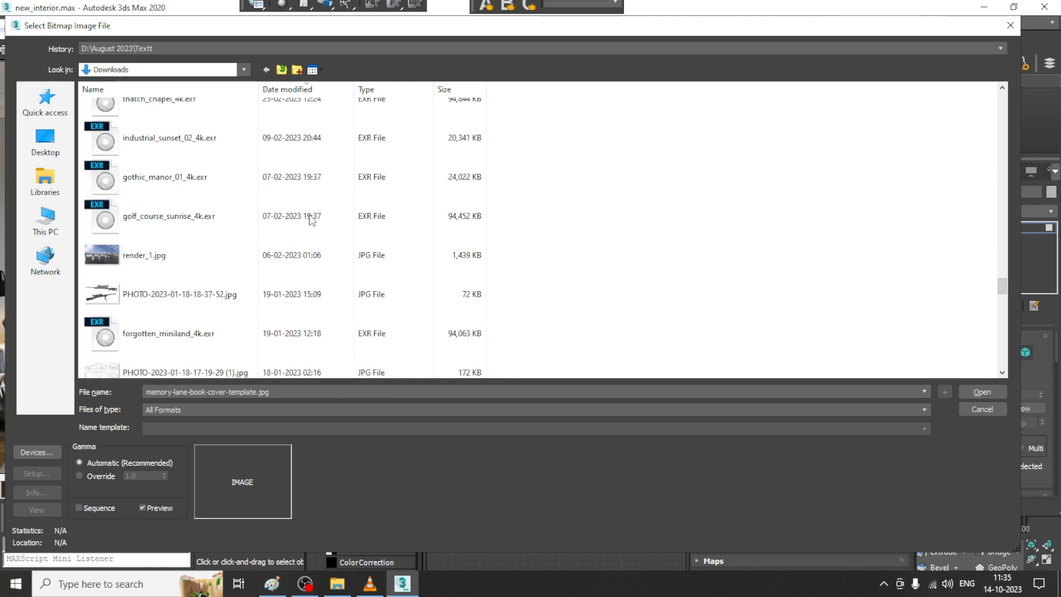
{"action": "scroll", "coordinate": [313, 221], "scroll_direction": "down", "scroll_amount": 1}
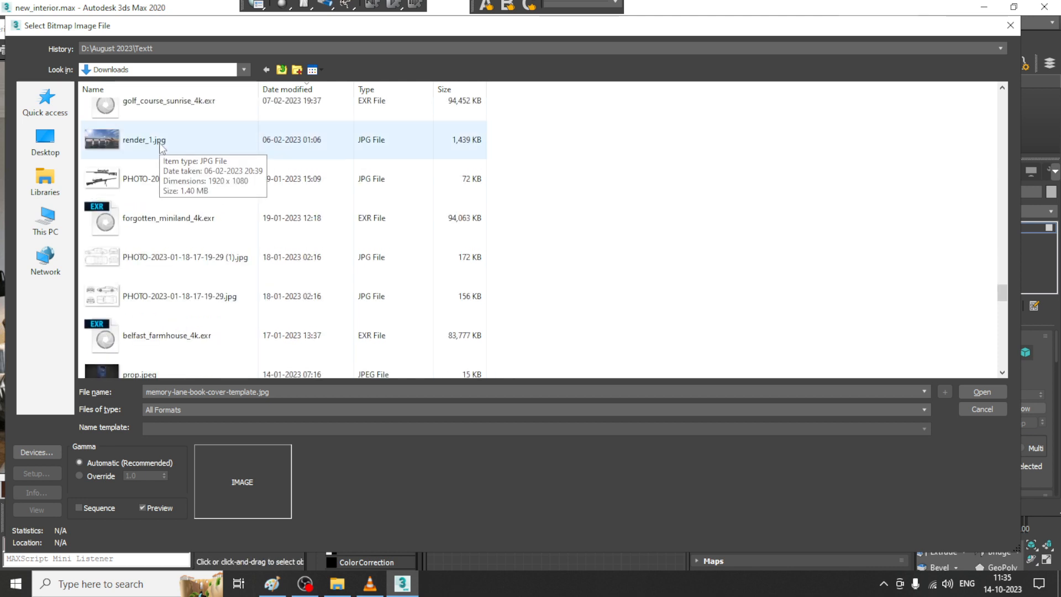
{"action": "scroll", "coordinate": [256, 222], "scroll_direction": "down", "scroll_amount": 8}
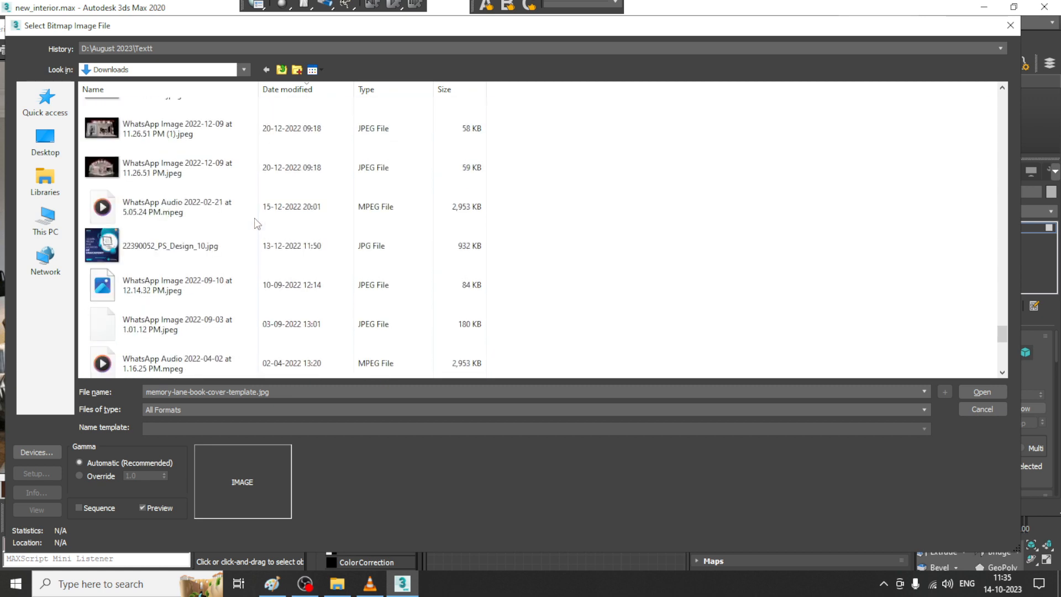
{"action": "scroll", "coordinate": [257, 222], "scroll_direction": "down", "scroll_amount": 3}
{"action": "scroll", "coordinate": [257, 222], "scroll_direction": "down", "scroll_amount": 3}
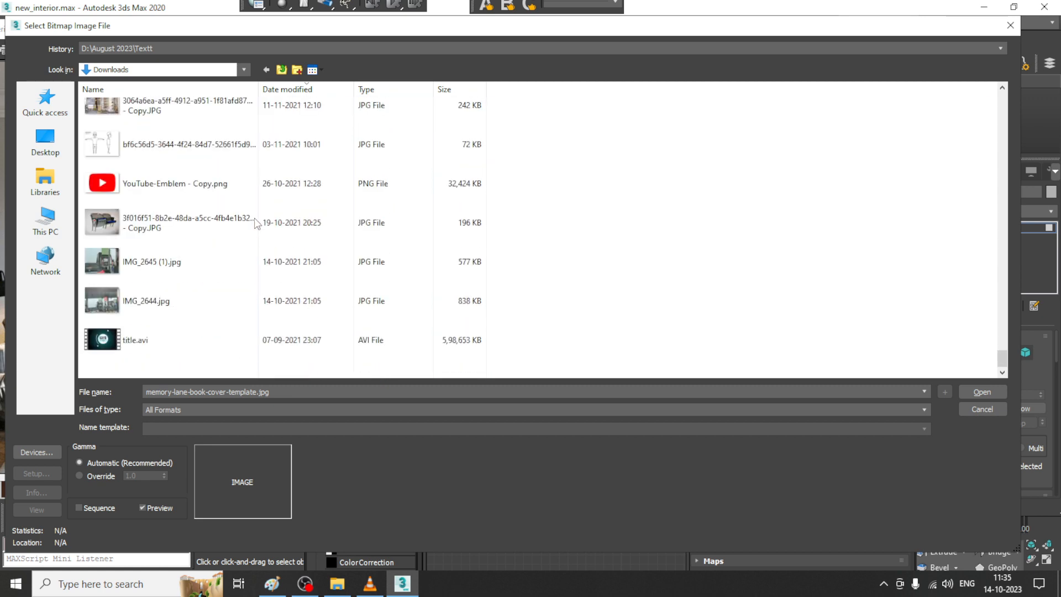
{"action": "scroll", "coordinate": [257, 223], "scroll_direction": "up", "scroll_amount": 12}
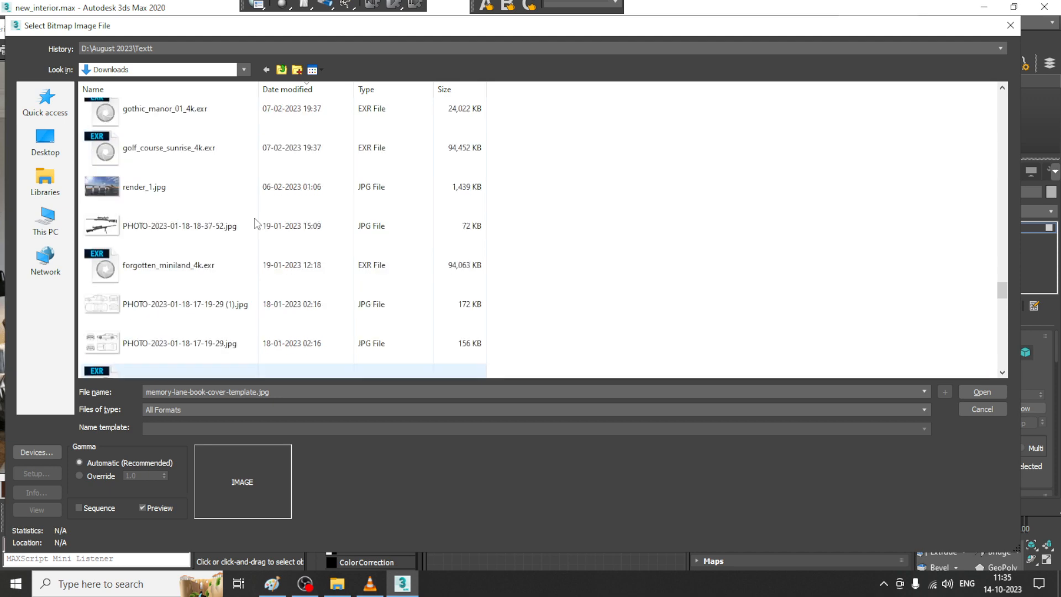
{"action": "double_click", "coordinate": [139, 188]}
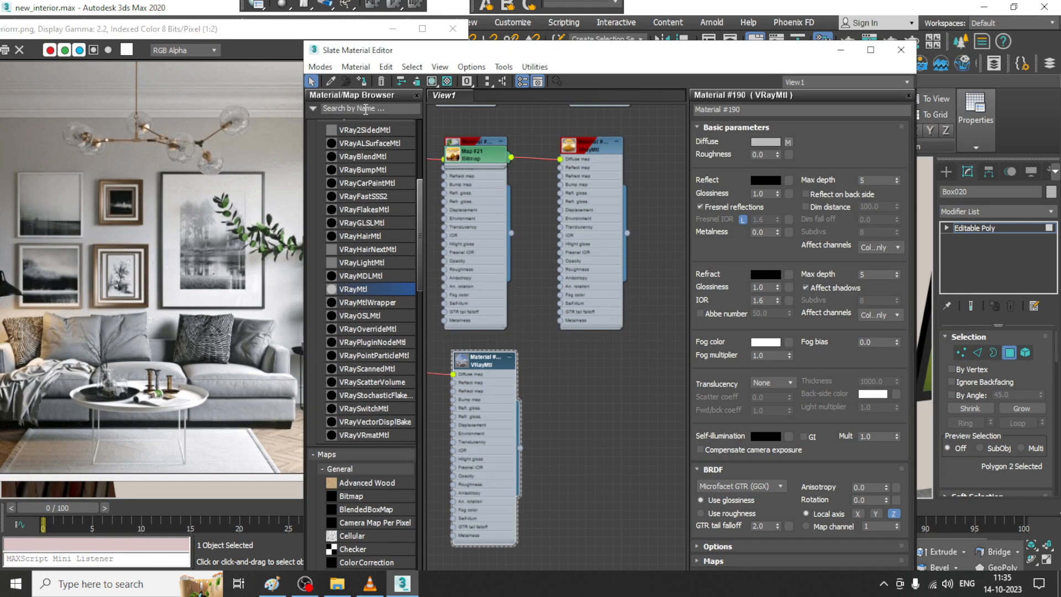
Apply the render_1 material to the picture's front with its map shown in the viewport, and invert the selection to the border polygons
{"action": "left_click", "coordinate": [432, 81]}
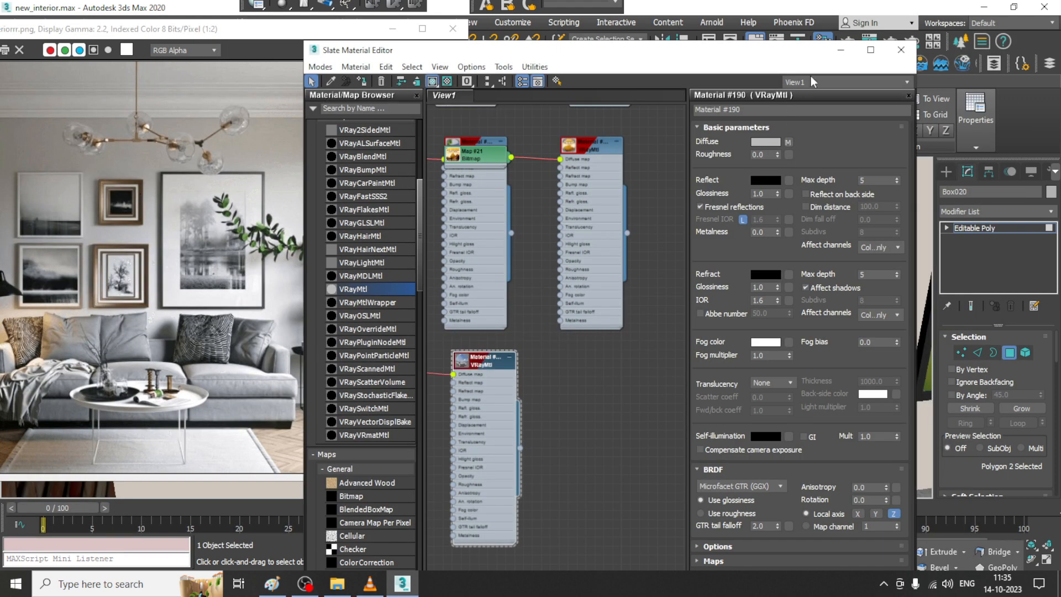
{"action": "left_click", "coordinate": [841, 52]}
{"action": "scroll", "coordinate": [638, 284], "scroll_direction": "down", "scroll_amount": 3}
{"action": "scroll", "coordinate": [634, 285], "scroll_direction": "up", "scroll_amount": 3}
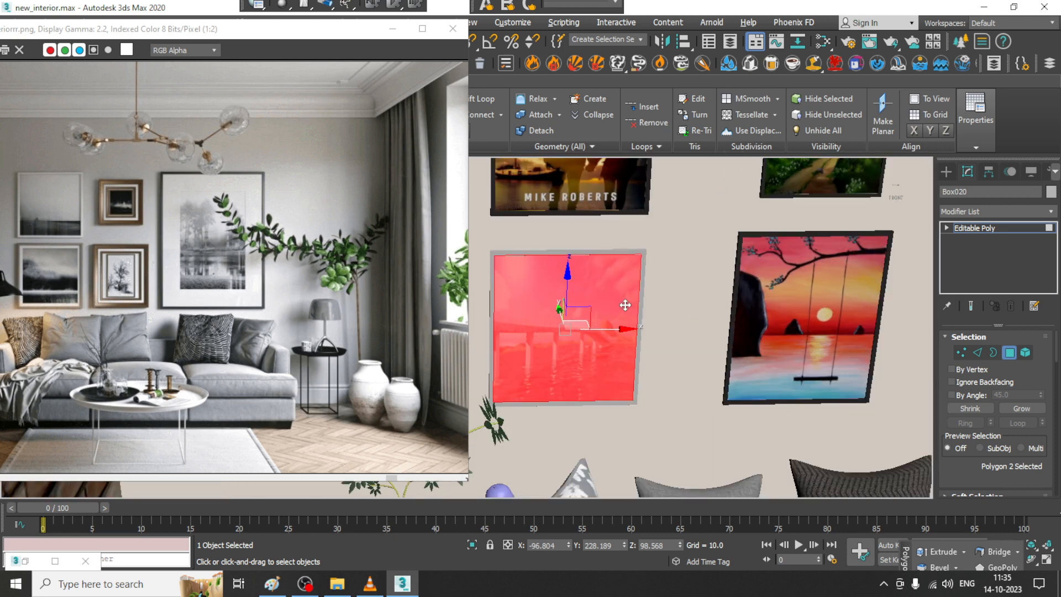
{"action": "middle_click_drag", "start_coordinate": [625, 305], "coordinate": [683, 292], "text": "alt"}
{"action": "key", "text": "ctrl+i"}
Apply the existing Frame material to the selected border polygons of the render_1 picture
{"action": "key", "text": "m"}
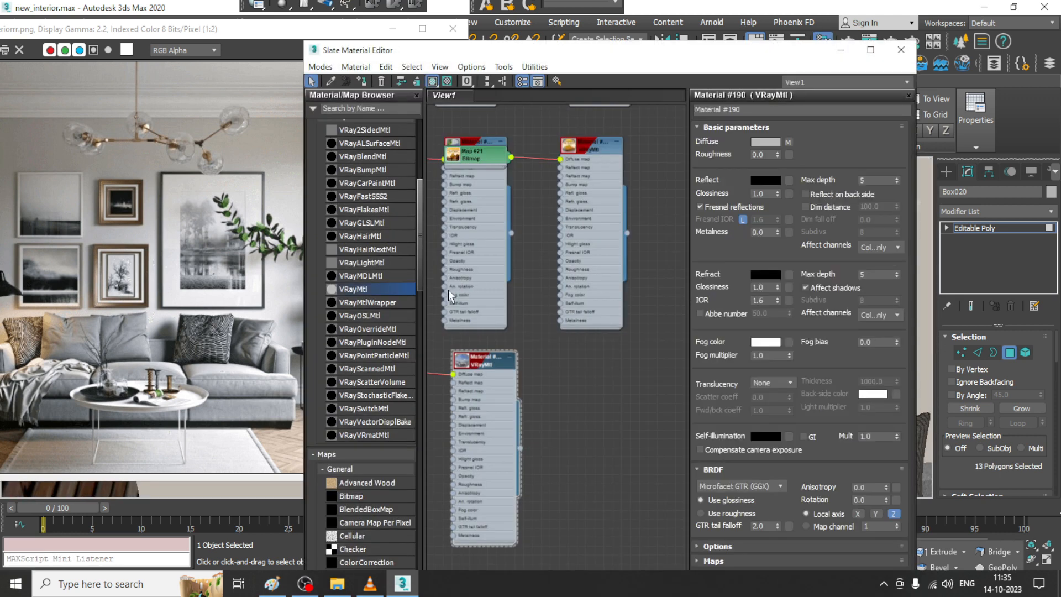
{"action": "middle_click_drag", "start_coordinate": [449, 289], "coordinate": [496, 508]}
{"action": "left_click", "coordinate": [509, 136]}
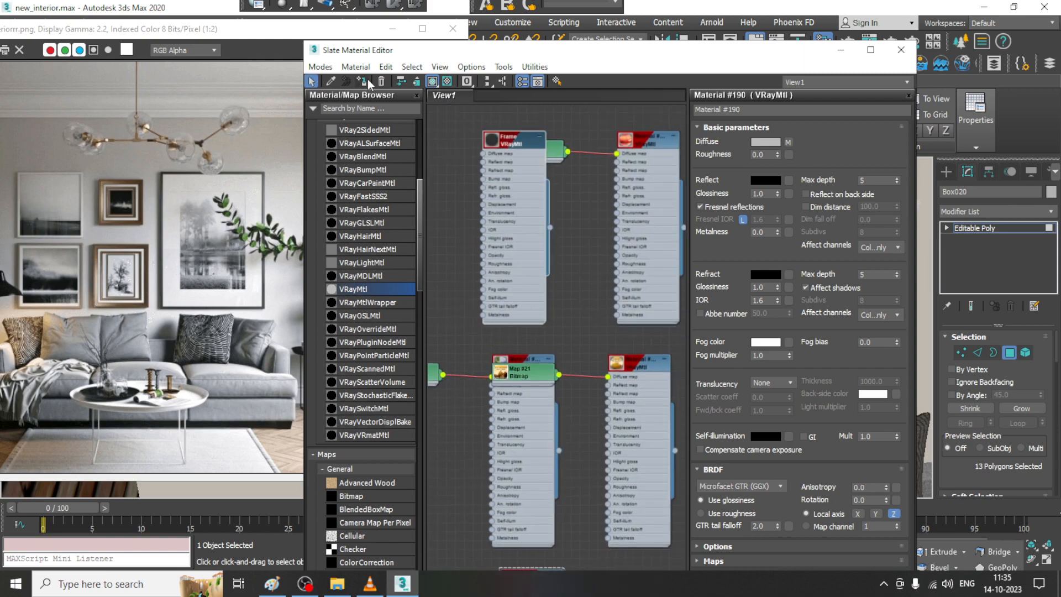
{"action": "left_click", "coordinate": [841, 50]}
Leave polygon editing on the picture and select the turned candlestick beside the paper roll on the round coffee table
{"action": "scroll", "coordinate": [672, 284], "scroll_direction": "down", "scroll_amount": 5}
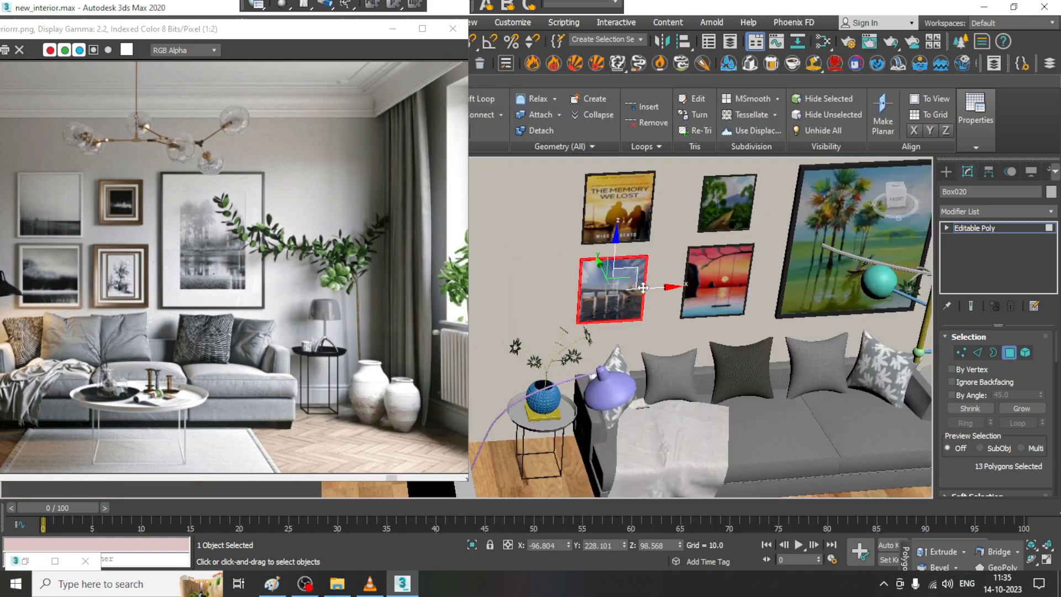
{"action": "mouse_move", "coordinate": [672, 282]}
{"action": "middle_mouse_down"}
{"action": "mouse_move", "coordinate": [580, 243]}
{"action": "mouse_move", "coordinate": [728, 295]}
{"action": "mouse_move", "coordinate": [734, 283]}
{"action": "mouse_move", "coordinate": [713, 307]}
{"action": "middle_mouse_up"}
{"action": "scroll", "coordinate": [713, 311], "scroll_direction": "up", "scroll_amount": 6}
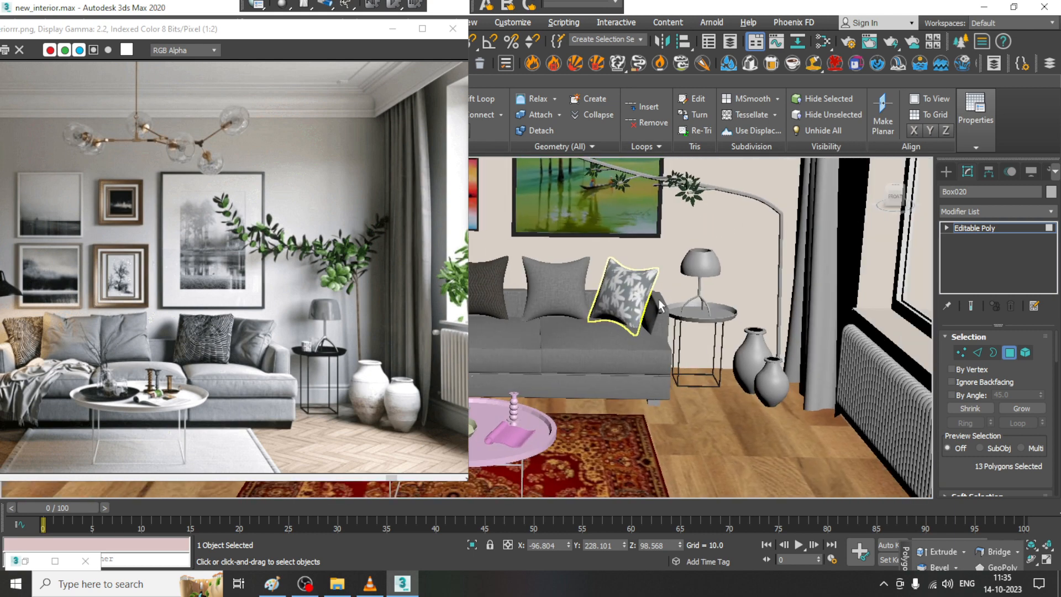
{"action": "middle_click_drag", "start_coordinate": [658, 278], "coordinate": [739, 266], "text": "alt"}
{"action": "scroll", "coordinate": [707, 298], "scroll_direction": "down", "scroll_amount": 4}
{"action": "middle_click_drag", "start_coordinate": [713, 375], "coordinate": [712, 328]}
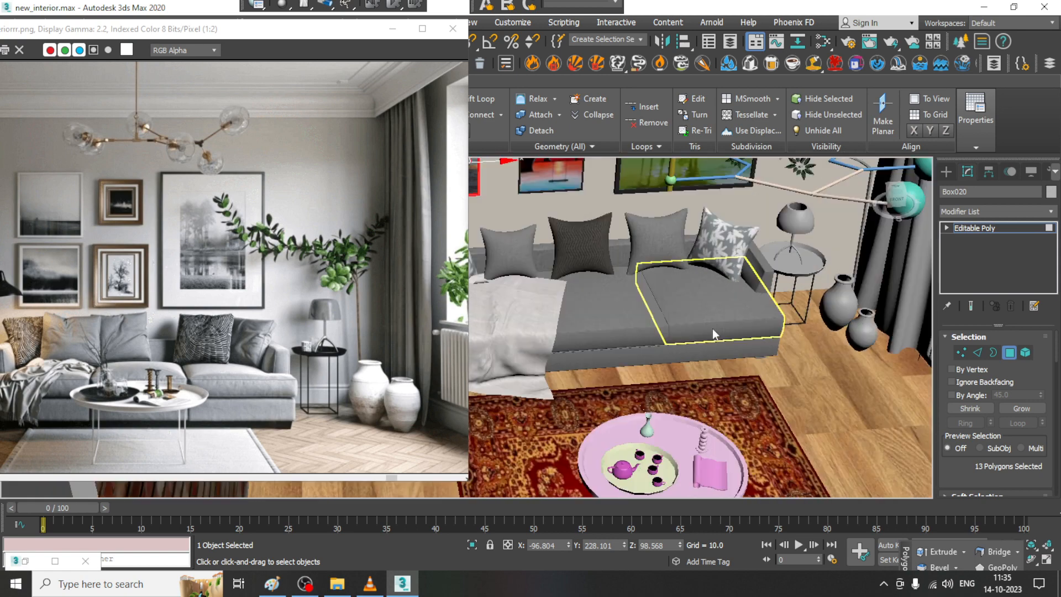
{"action": "scroll", "coordinate": [711, 328], "scroll_direction": "down", "scroll_amount": 2}
{"action": "middle_click_drag", "start_coordinate": [710, 434], "coordinate": [702, 357]}
{"action": "scroll", "coordinate": [708, 319], "scroll_direction": "up", "scroll_amount": 4}
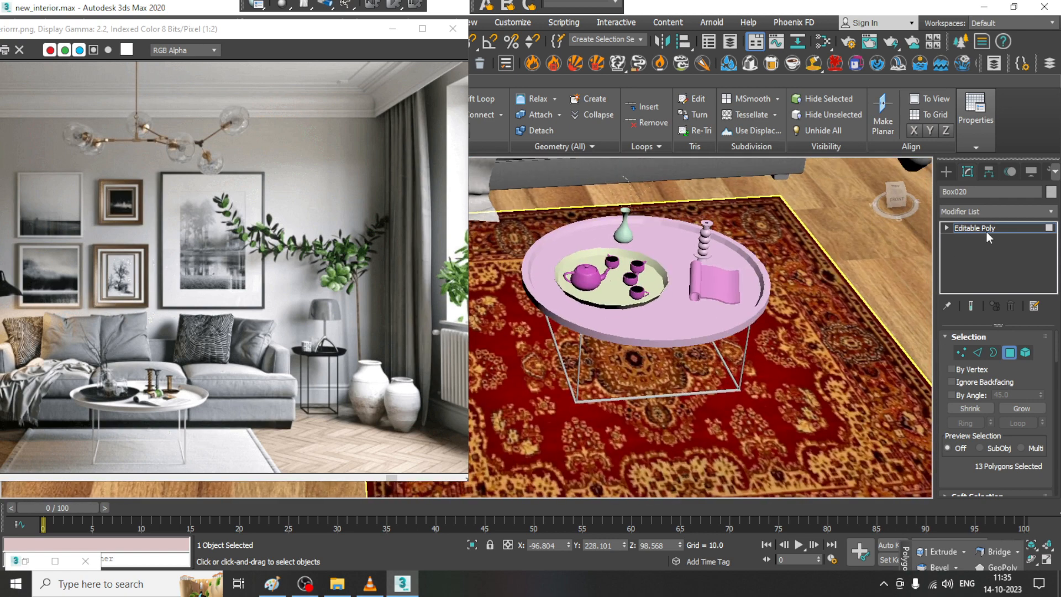
{"action": "left_click", "coordinate": [986, 231]}
{"action": "scroll", "coordinate": [685, 274], "scroll_direction": "up", "scroll_amount": 2}
{"action": "left_click", "coordinate": [718, 215]}
{"action": "scroll", "coordinate": [719, 213], "scroll_direction": "up", "scroll_amount": 2}
{"action": "middle_click_drag", "start_coordinate": [718, 211], "coordinate": [716, 215]}
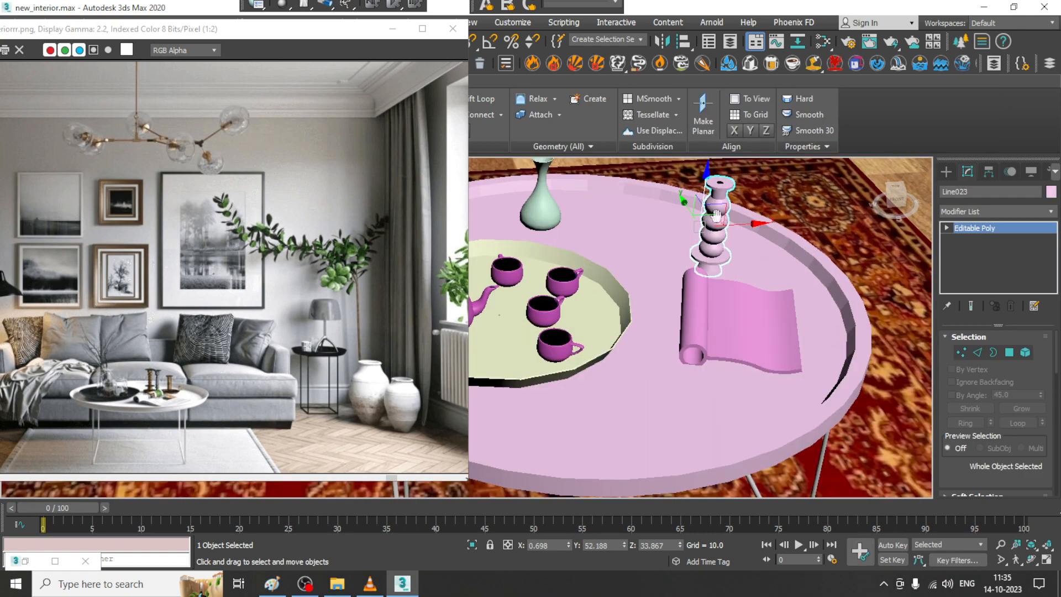
Create another VRayMtl beside the render_1 picture's material for the candlestick
{"action": "key", "text": "m"}
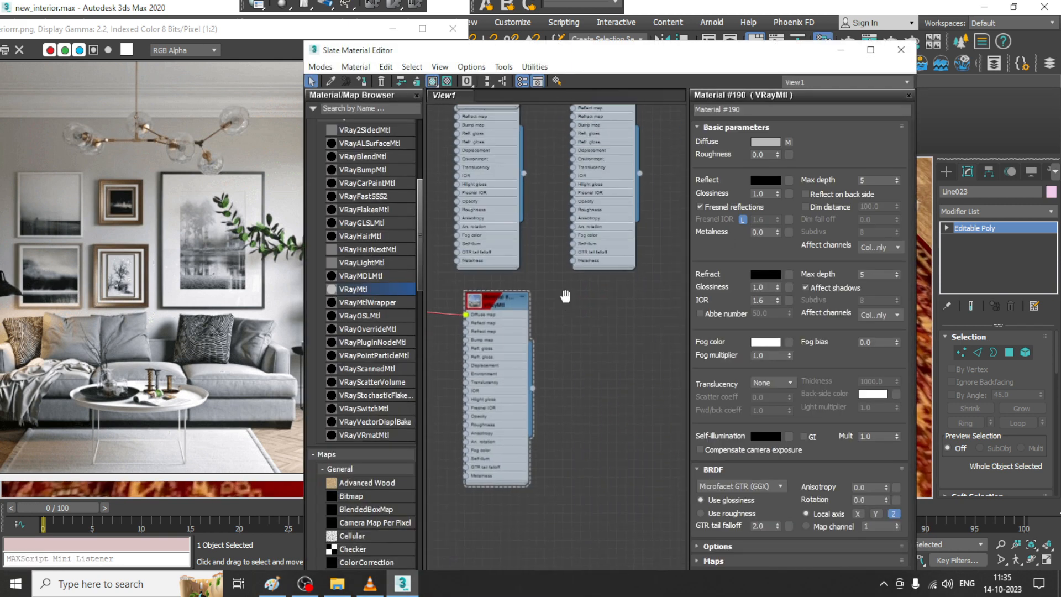
{"action": "middle_click_drag", "start_coordinate": [566, 297], "coordinate": [543, 204]}
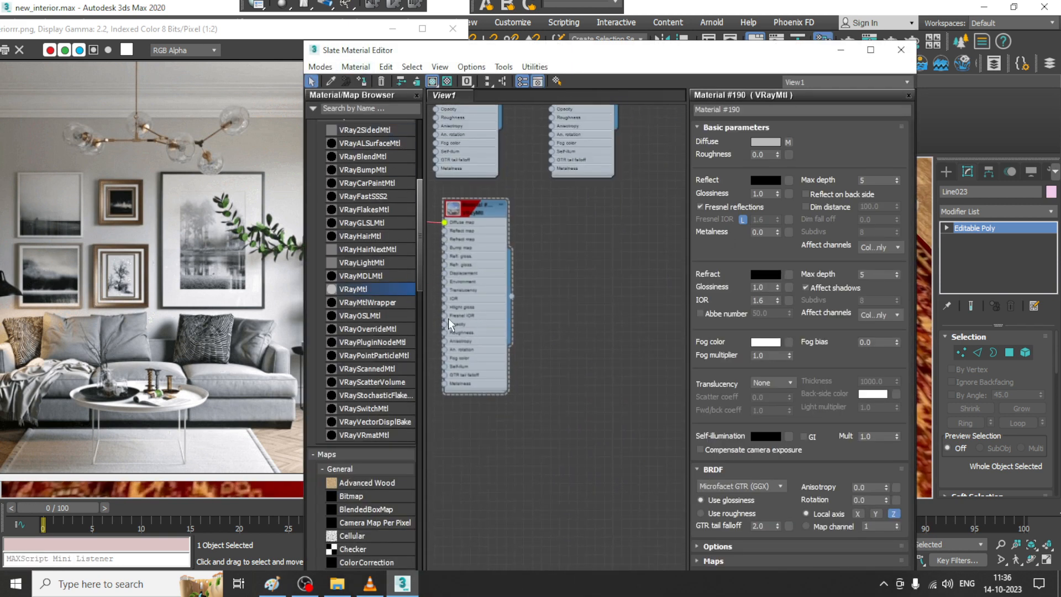
{"action": "left_click_drag", "start_coordinate": [628, 250], "coordinate": [628, 250]}
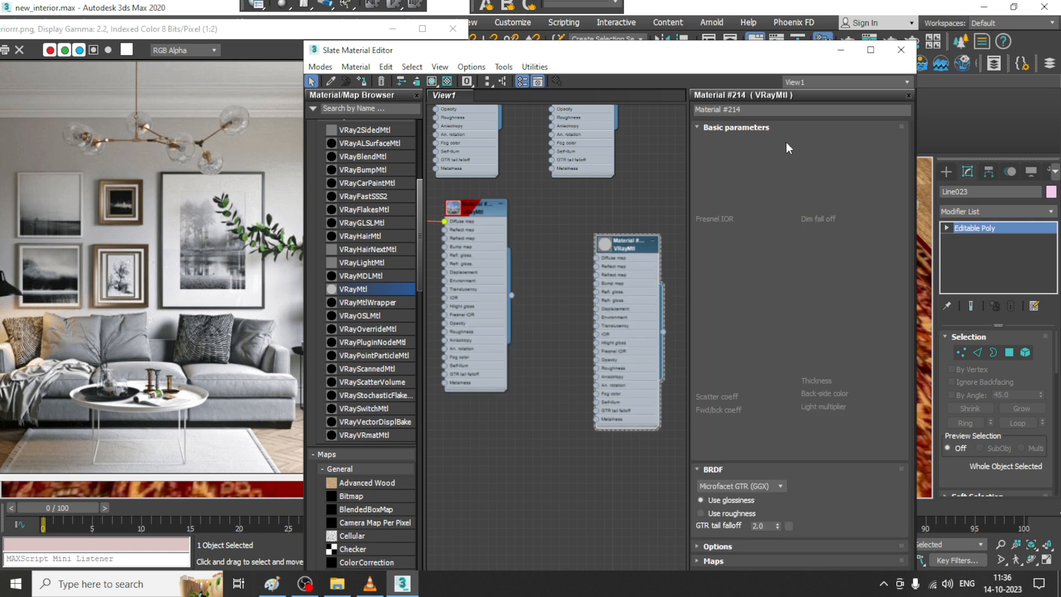
Assign the RustStains.jpg bump map from the bronze301.mat library as the new material's diffuse map
{"action": "left_click", "coordinate": [789, 142]}
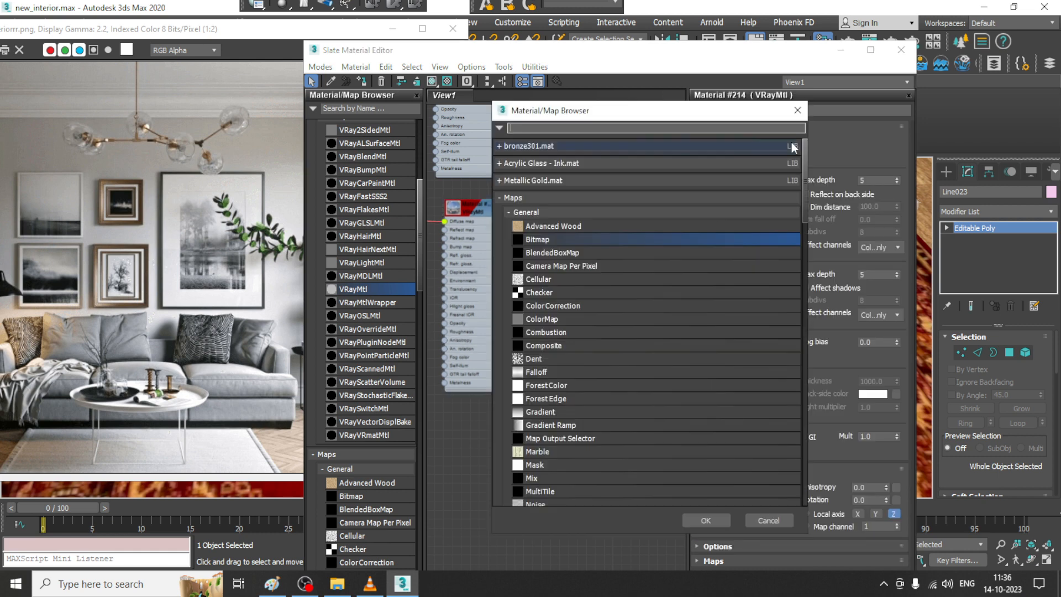
{"action": "left_click", "coordinate": [500, 146]}
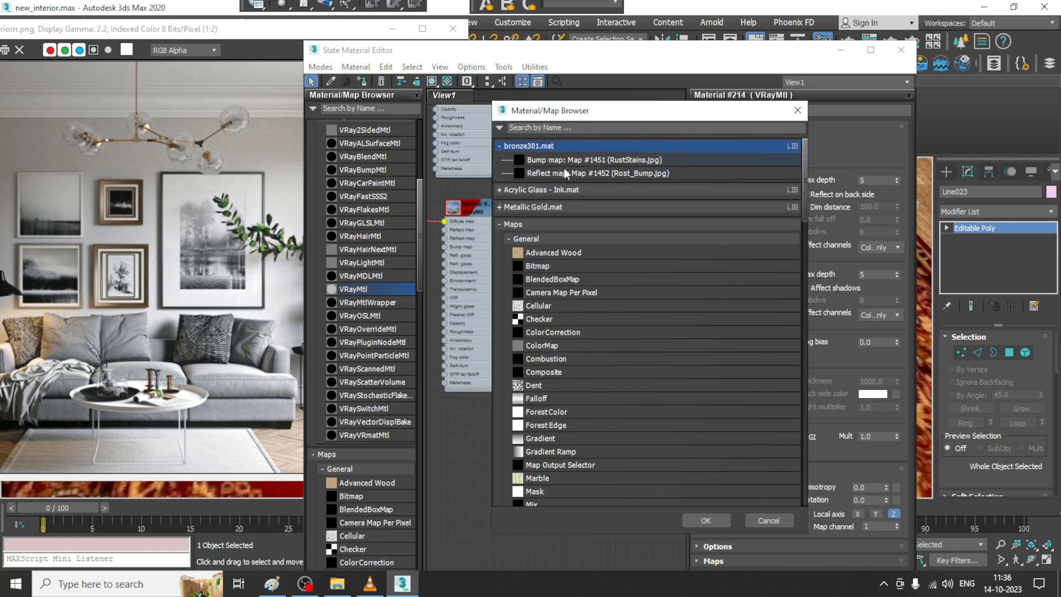
{"action": "left_click", "coordinate": [551, 209]}
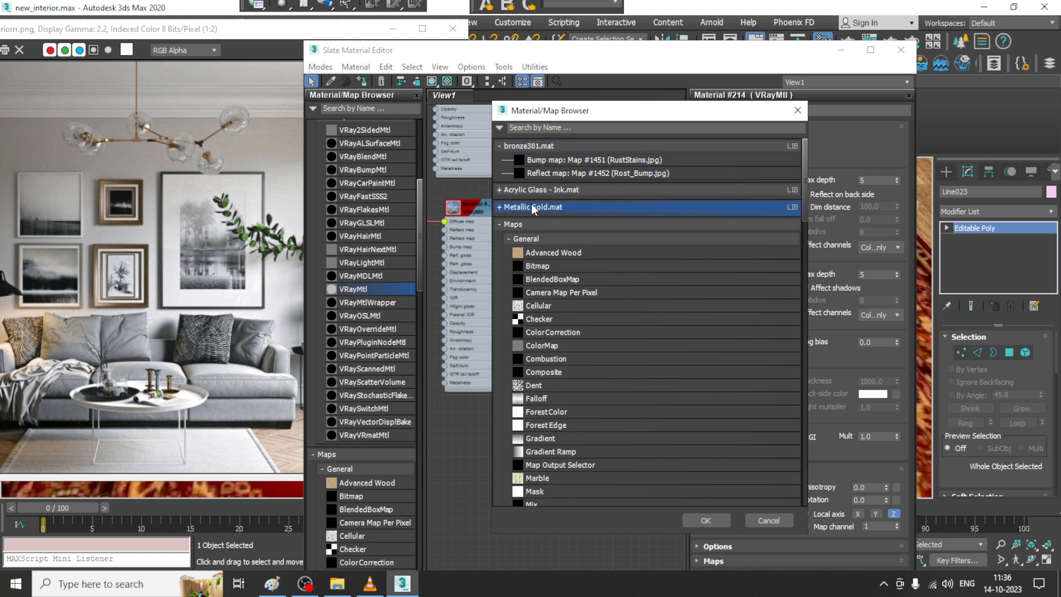
{"action": "left_click", "coordinate": [500, 207]}
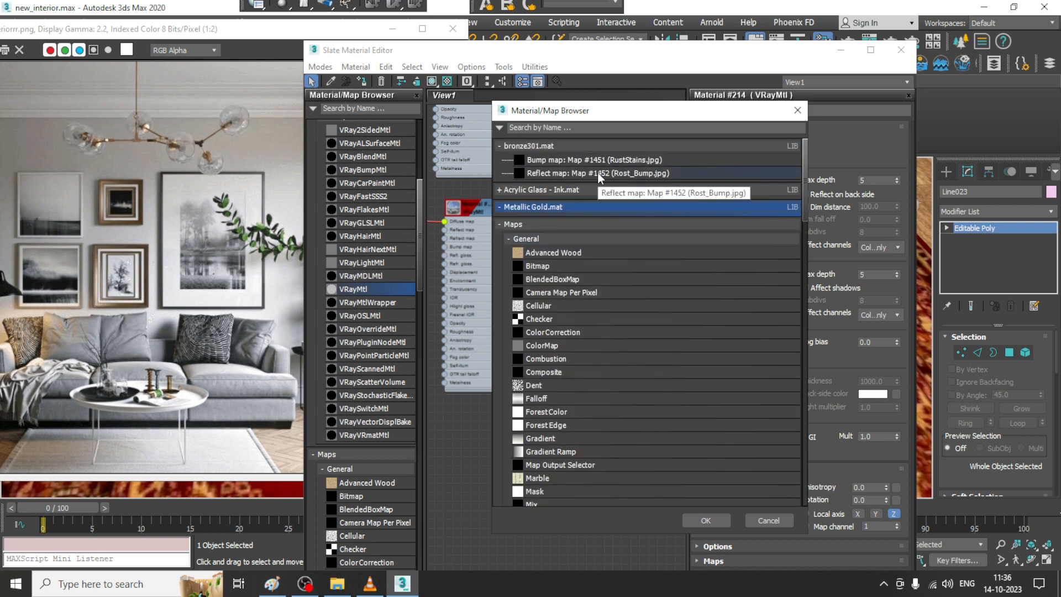
{"action": "double_click", "coordinate": [598, 161]}
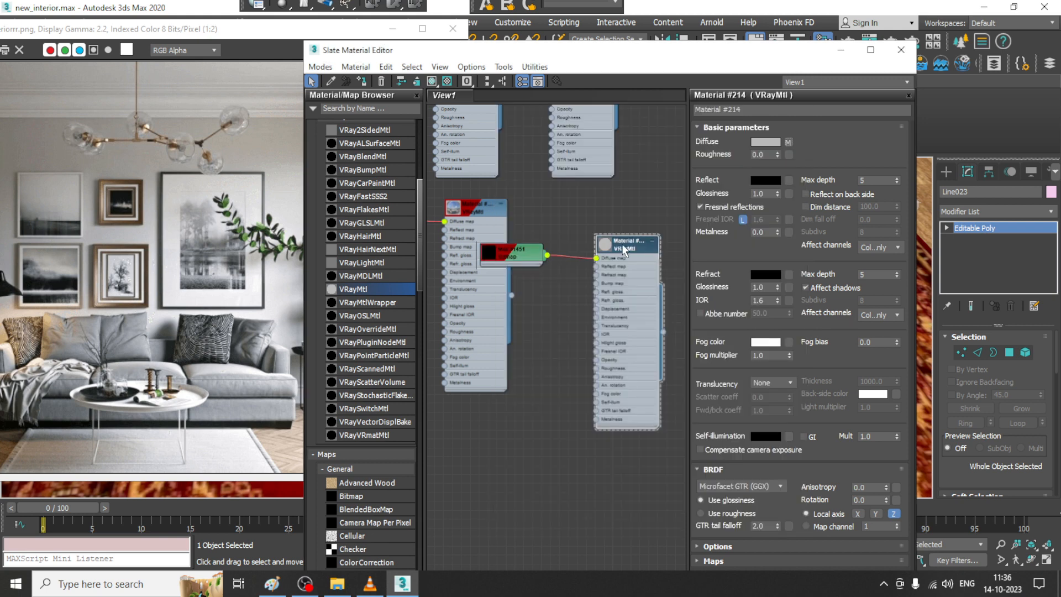
Show the candlestick material's diffuse map in the viewport and get a close view of the candlestick
{"action": "left_click", "coordinate": [433, 82]}
{"action": "left_click", "coordinate": [840, 50]}
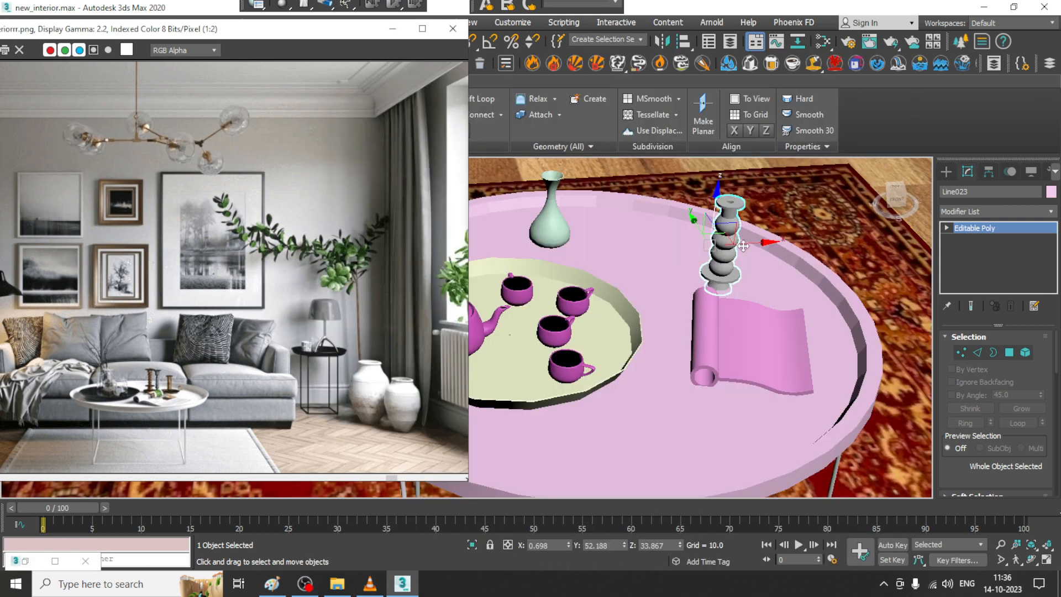
{"action": "scroll", "coordinate": [761, 253], "scroll_direction": "up", "scroll_amount": 10}
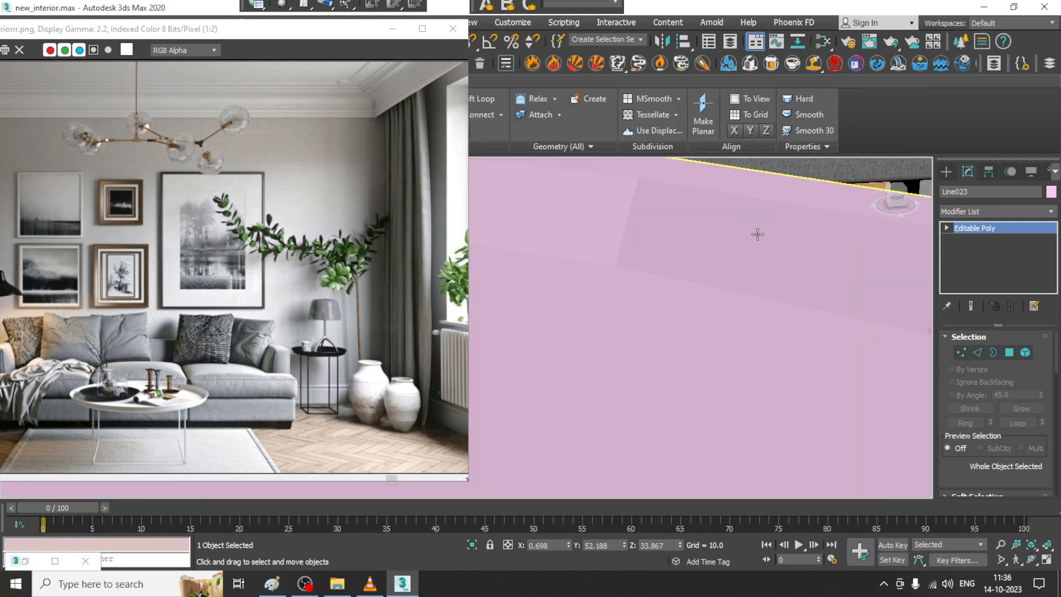
{"action": "scroll", "coordinate": [732, 247], "scroll_direction": "down", "scroll_amount": 5}
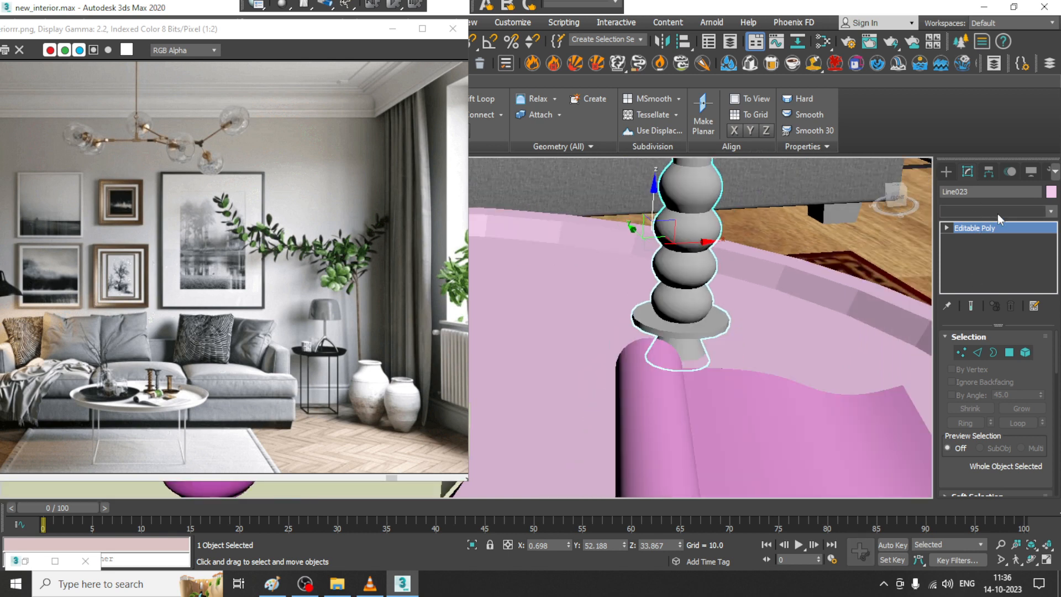
Add a UVW Map modifier with Box mapping to the candlestick
{"action": "left_click", "coordinate": [997, 213]}
{"action": "key", "text": "u"}
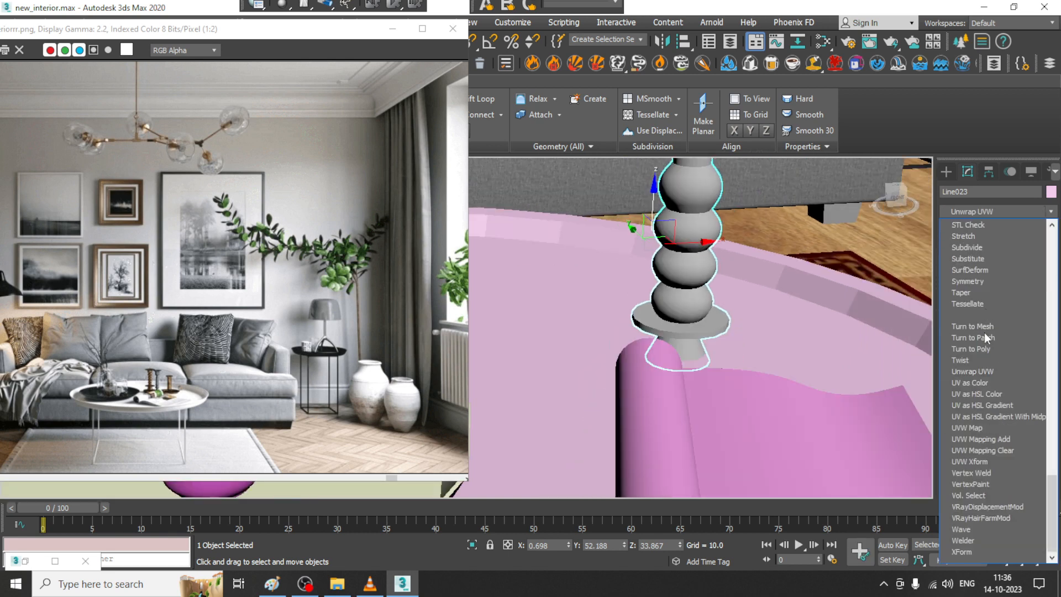
{"action": "left_click", "coordinate": [987, 428]}
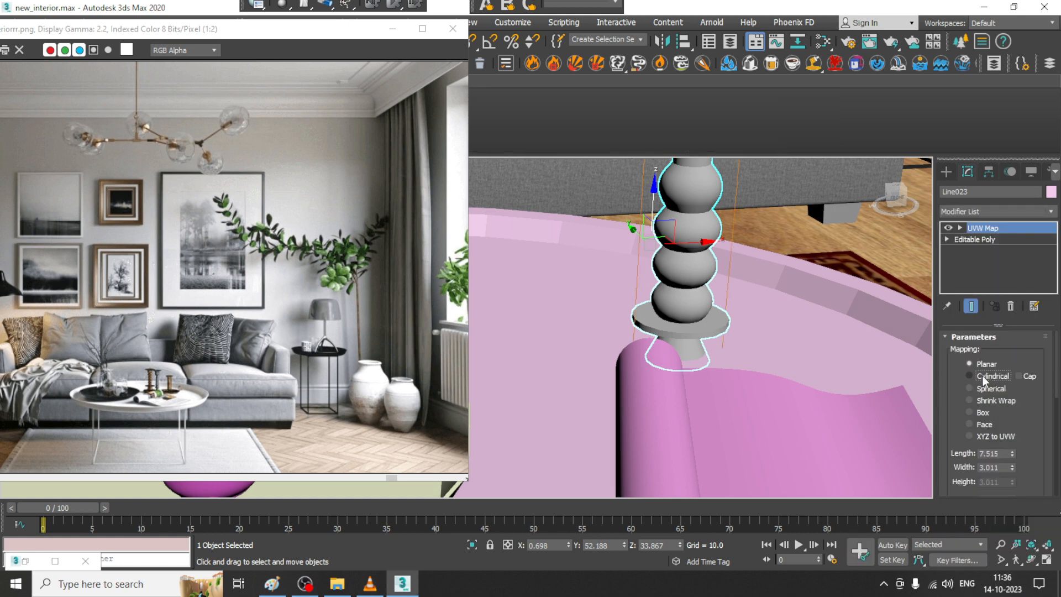
{"action": "left_click", "coordinate": [983, 376]}
{"action": "left_click", "coordinate": [973, 412]}
{"action": "scroll", "coordinate": [890, 363], "scroll_direction": "down", "scroll_amount": 2}
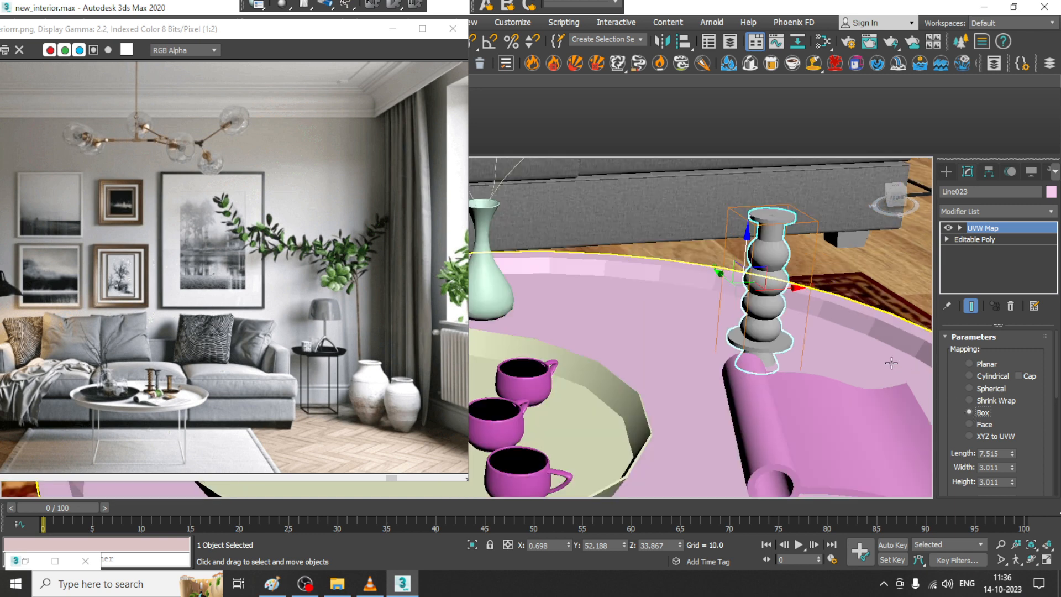
{"action": "middle_click_drag", "start_coordinate": [891, 363], "coordinate": [791, 319], "text": "alt"}
Inspect the source file of the RustStains.jpg bitmap on the candlestick material's diffuse map
{"action": "key", "text": "m"}
{"action": "middle_click_drag", "start_coordinate": [549, 248], "coordinate": [533, 271]}
{"action": "left_click", "coordinate": [788, 142]}
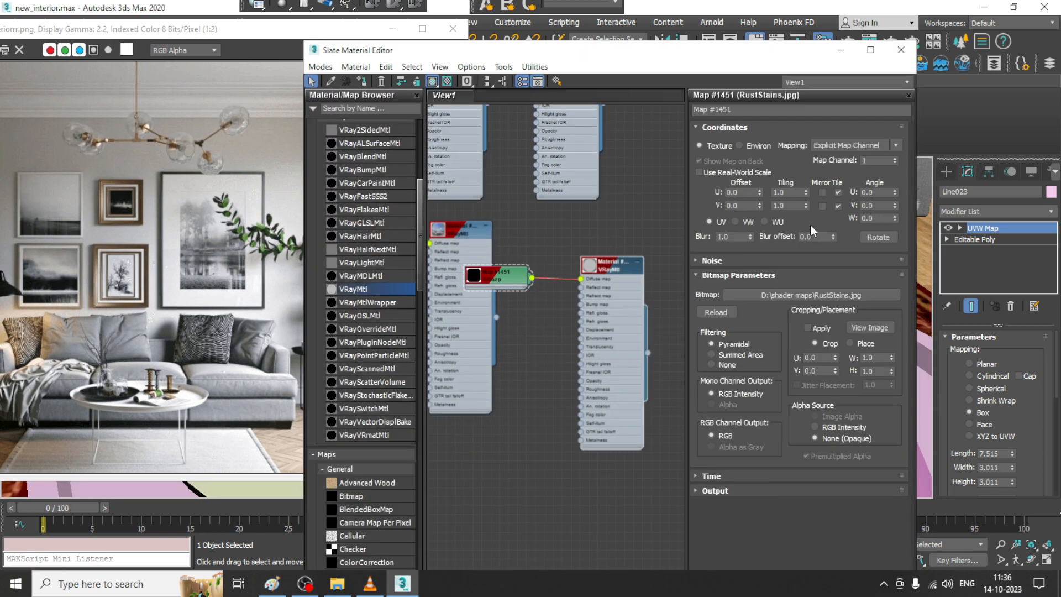
{"action": "left_click", "coordinate": [824, 295]}
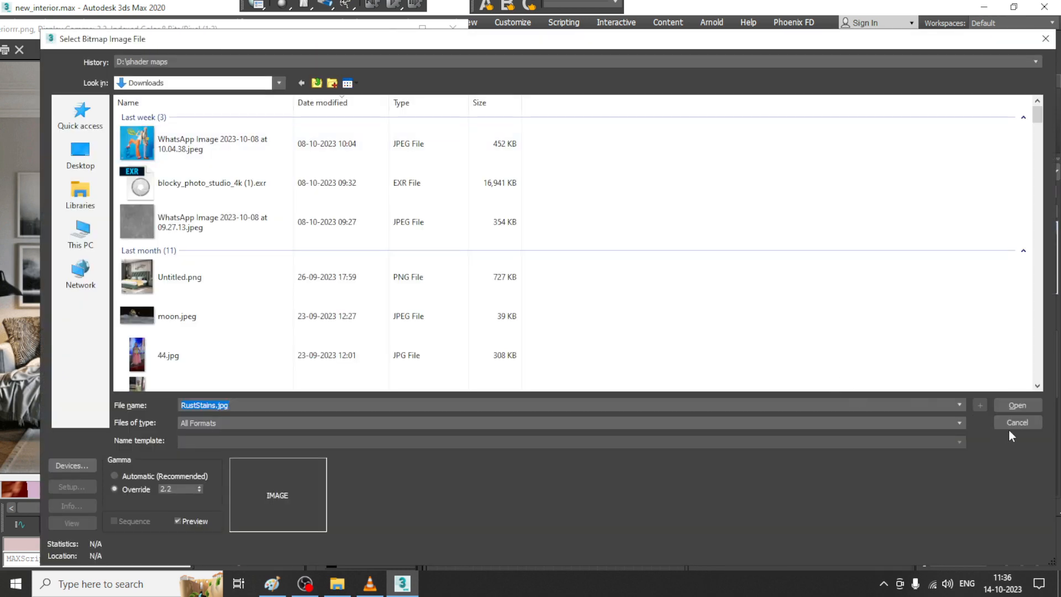
{"action": "left_click", "coordinate": [1010, 422]}
{"action": "right_click", "coordinate": [822, 297]}
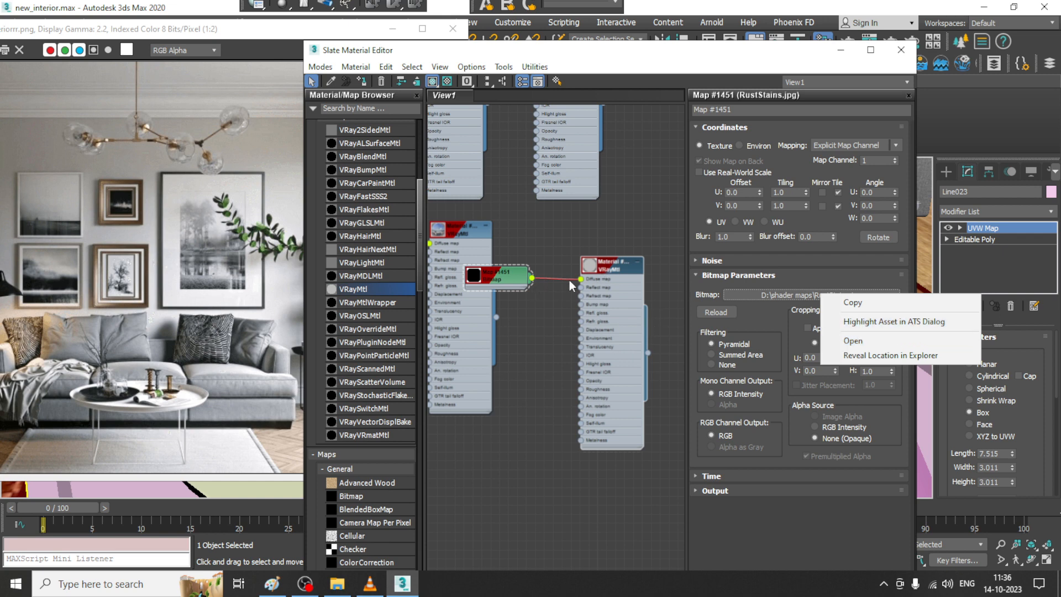
Disconnect the RustStains.jpg bitmap from the candlestick material, delete its node and bring up the material's parameters
{"action": "left_click_drag", "start_coordinate": [579, 278], "coordinate": [537, 323]}
{"action": "left_click", "coordinate": [502, 276]}
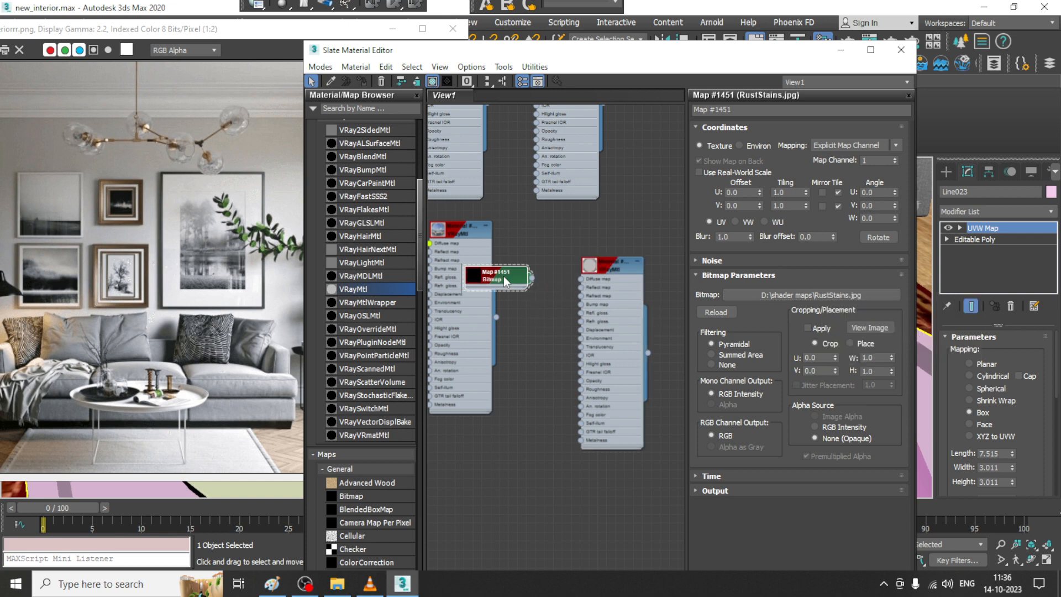
{"action": "key", "text": "Delete"}
{"action": "double_click", "coordinate": [610, 269]}
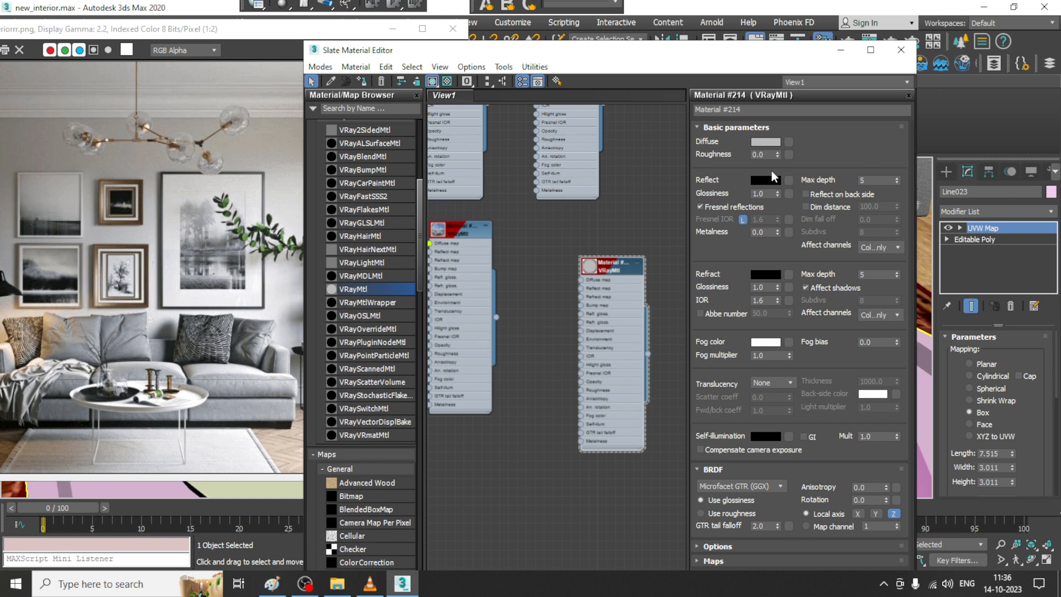
{"action": "left_click", "coordinate": [788, 141]}
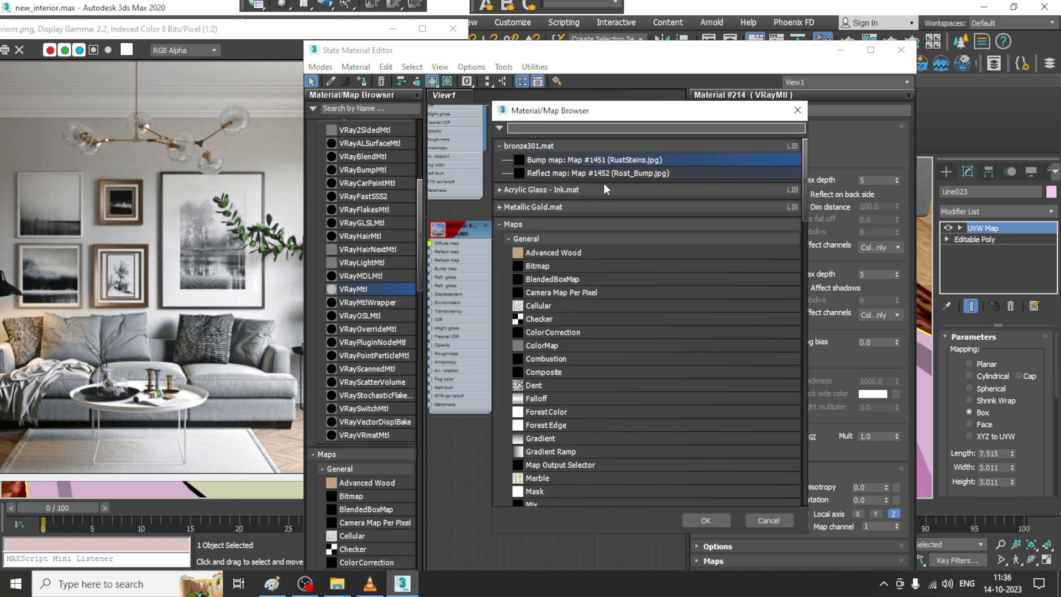
{"action": "left_click", "coordinate": [552, 187]}
{"action": "left_click", "coordinate": [503, 207]}
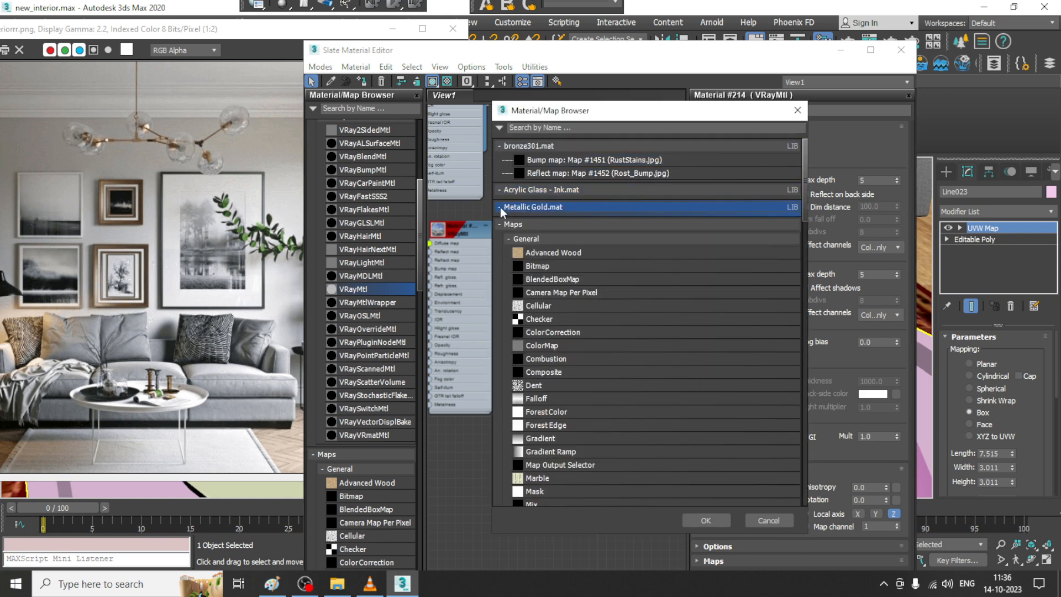
{"action": "scroll", "coordinate": [564, 270], "scroll_direction": "down", "scroll_amount": 15}
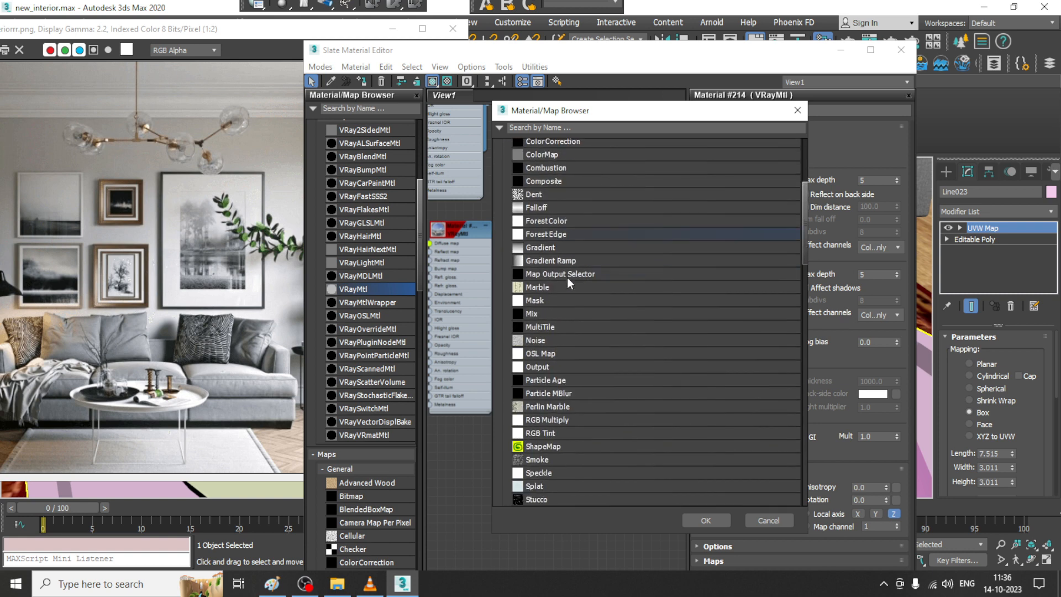
{"action": "scroll", "coordinate": [564, 282], "scroll_direction": "down", "scroll_amount": 8}
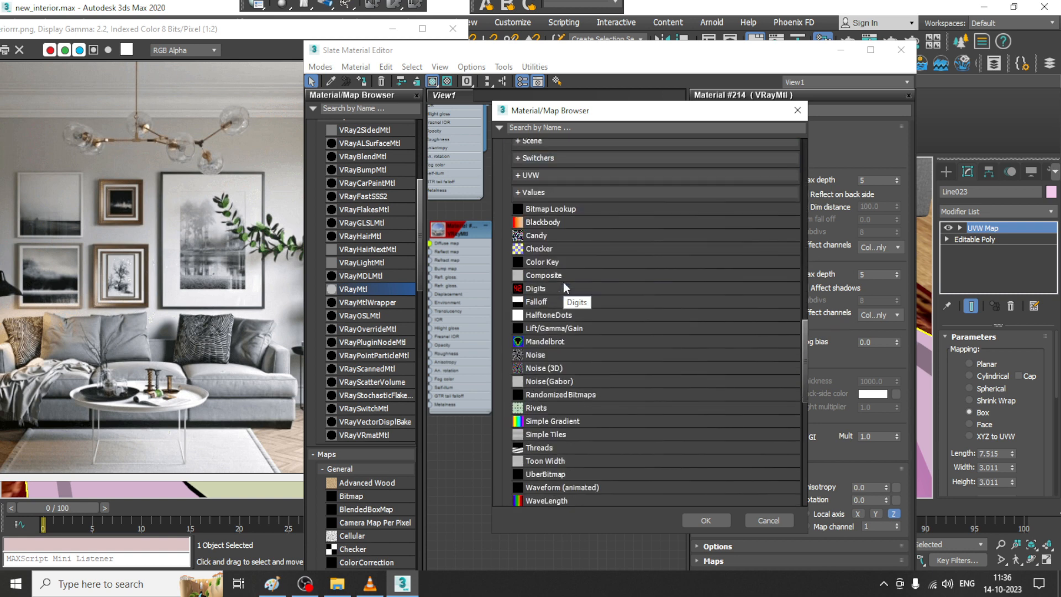
{"action": "left_click_drag", "start_coordinate": [804, 362], "coordinate": [798, 147]}
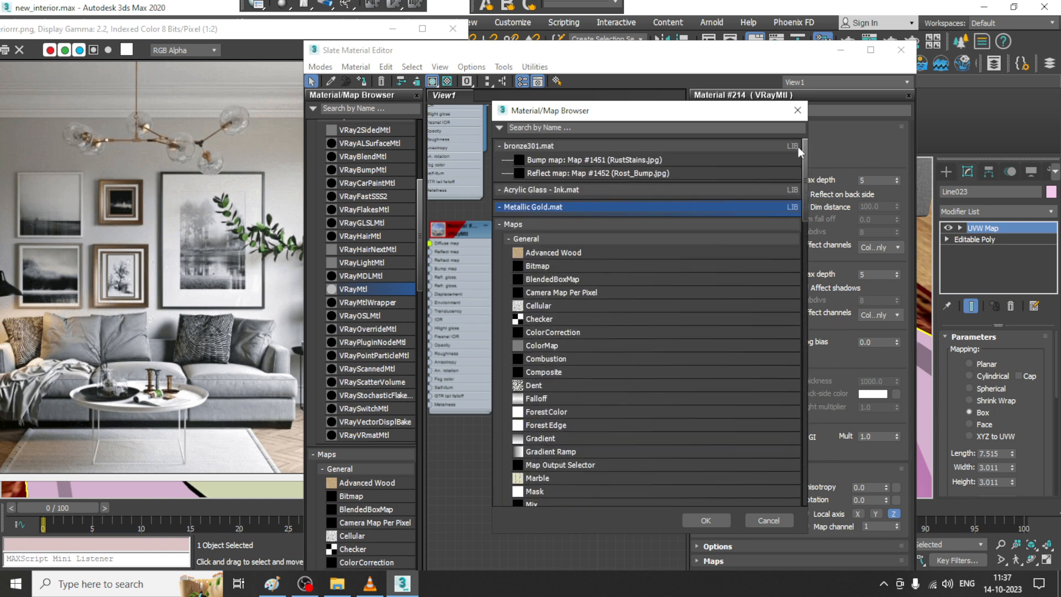
{"action": "left_click", "coordinate": [794, 112]}
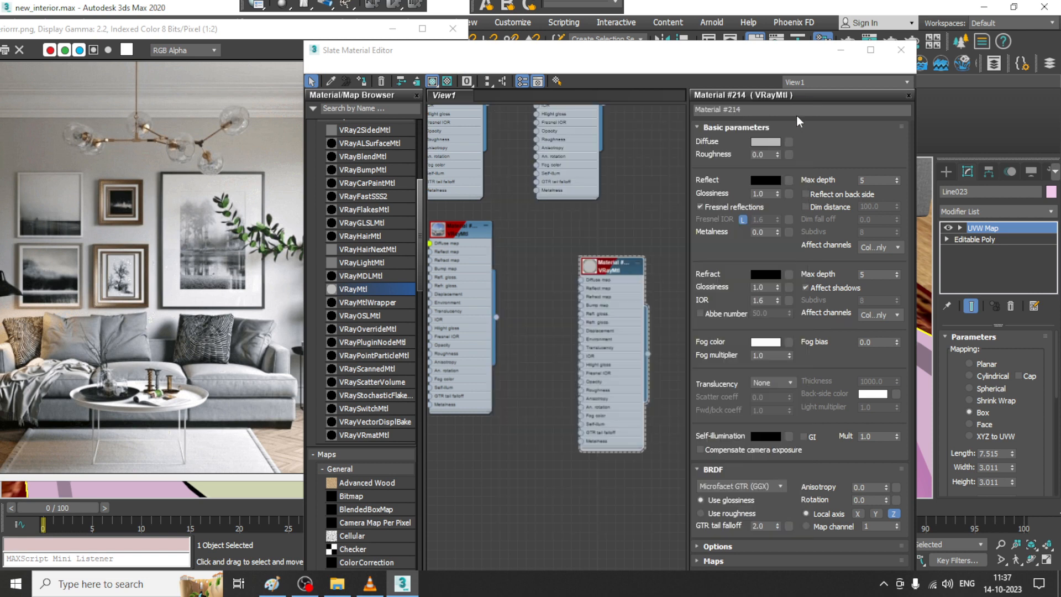
Set the candlestick material's diffuse colour to a muted greyish brown
{"action": "left_click", "coordinate": [770, 140]}
{"action": "left_click", "coordinate": [281, 118]}
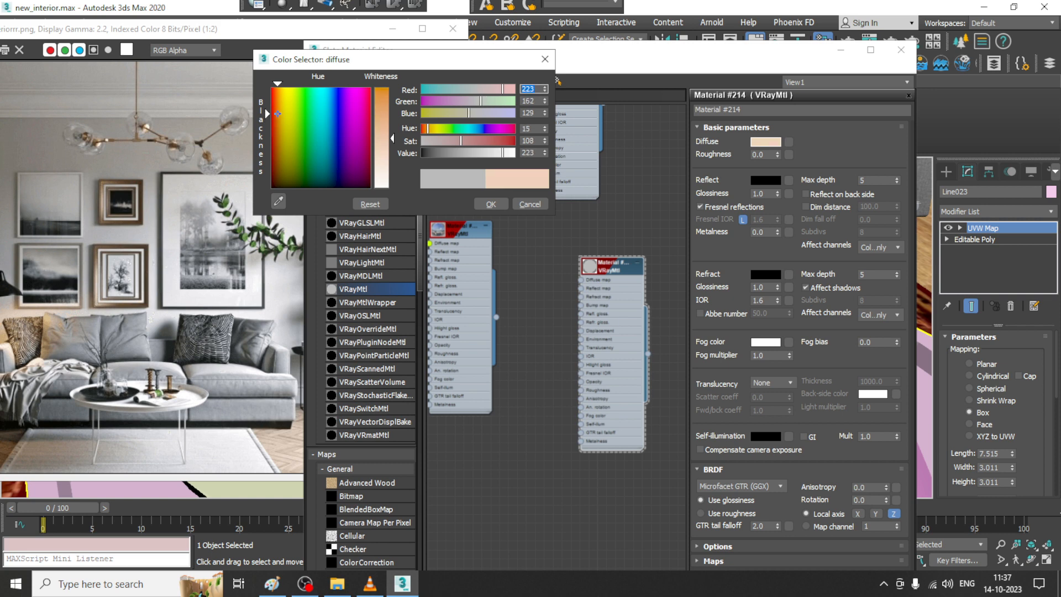
{"action": "left_click_drag", "start_coordinate": [284, 117], "coordinate": [277, 176]}
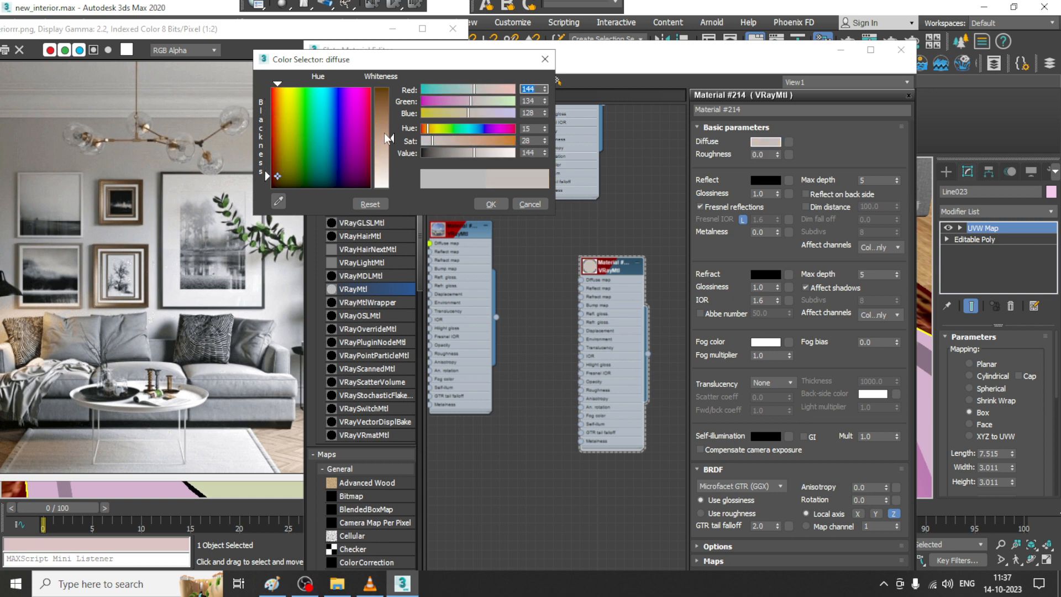
{"action": "left_click", "coordinate": [491, 204]}
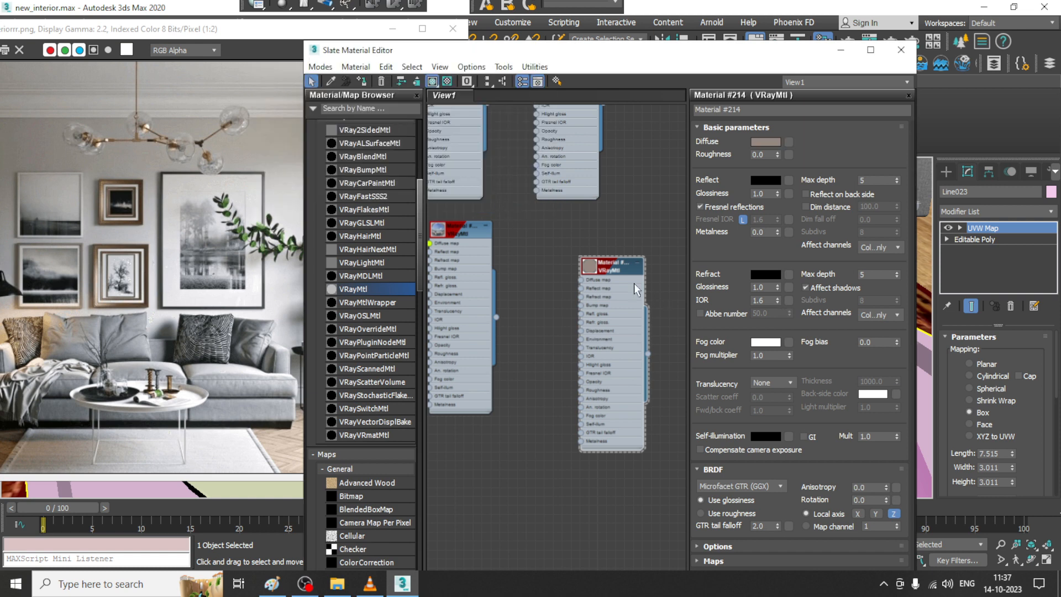
Set the candlestick material's reflection colour to orange
{"action": "left_click", "coordinate": [766, 180]}
{"action": "left_click_drag", "start_coordinate": [290, 118], "coordinate": [281, 106]}
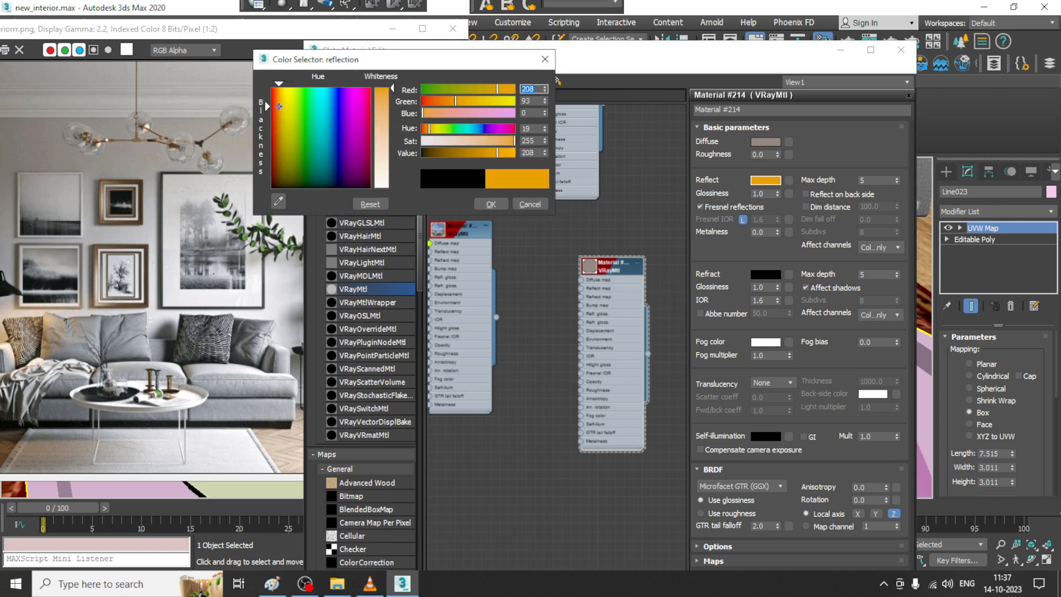
{"action": "left_click", "coordinate": [500, 204]}
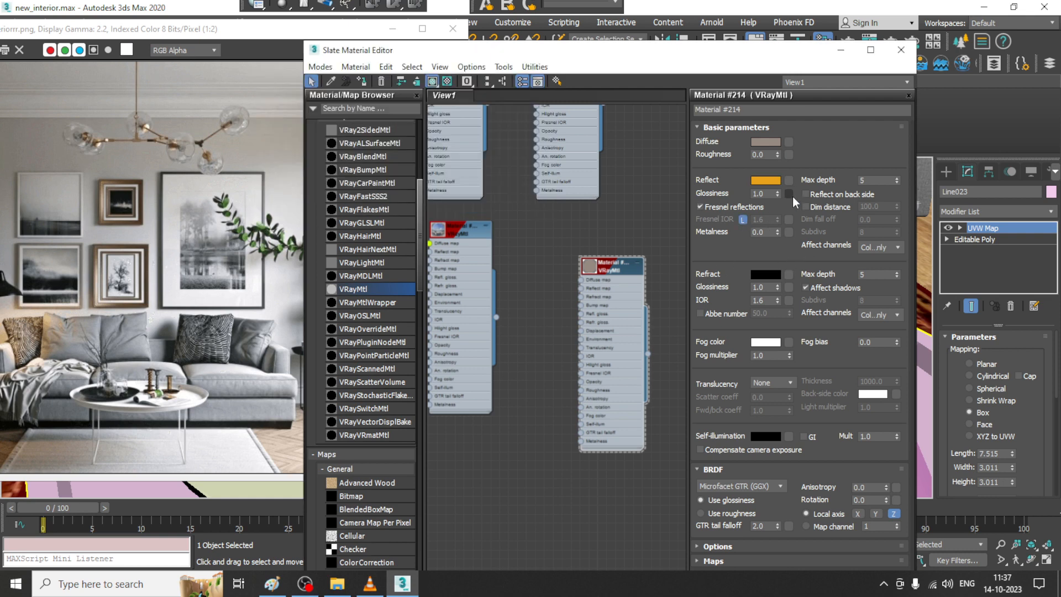
Set the candlestick material's reflection glossiness to 0.68 and Fresnel IOR to 12.43, with Fresnel reflections turned off
{"action": "left_click_drag", "start_coordinate": [777, 194], "coordinate": [765, 471]}
{"action": "left_click", "coordinate": [743, 219]}
{"action": "left_click", "coordinate": [435, 83]}
{"action": "left_click", "coordinate": [434, 82]}
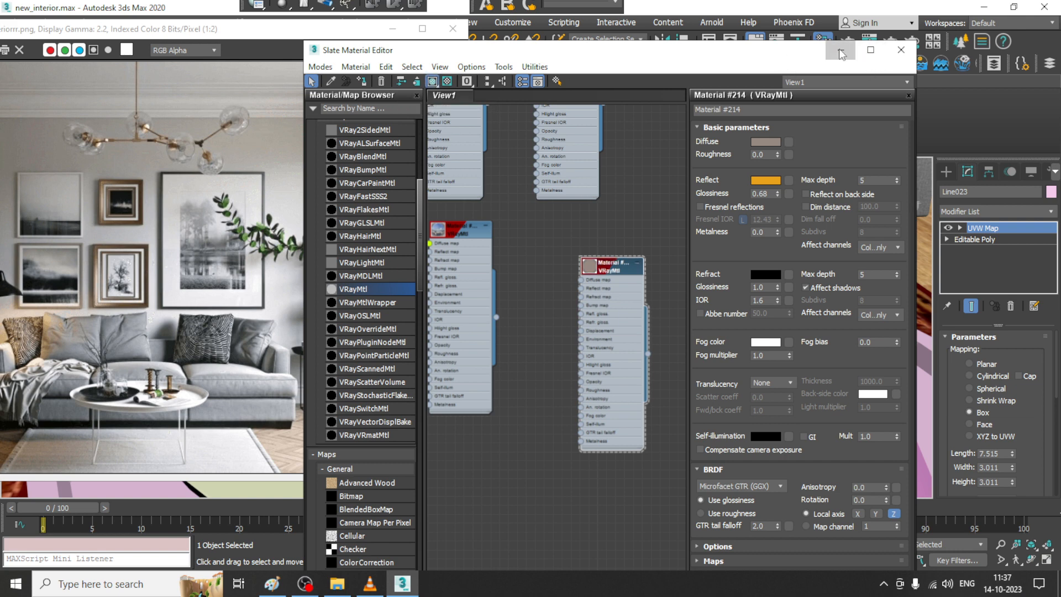
{"action": "left_click", "coordinate": [840, 49]}
Frame the candlestick closely and move the reference image window clear of the viewport's label menus
{"action": "middle_click_drag", "start_coordinate": [829, 249], "coordinate": [604, 261]}
{"action": "scroll", "coordinate": [618, 266], "scroll_direction": "up", "scroll_amount": 6}
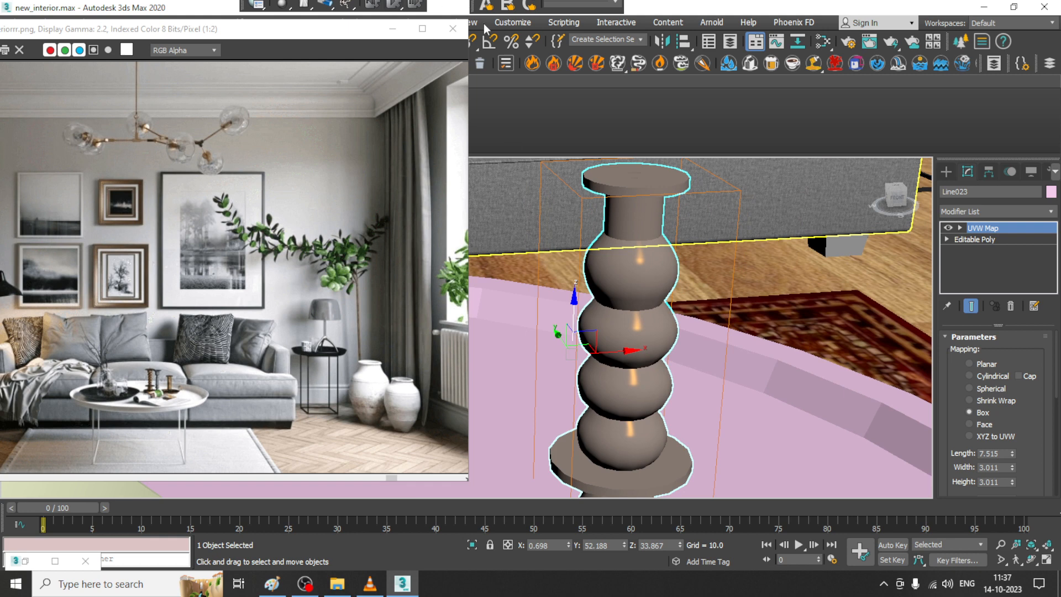
{"action": "left_click_drag", "start_coordinate": [303, 39], "coordinate": [295, 143]}
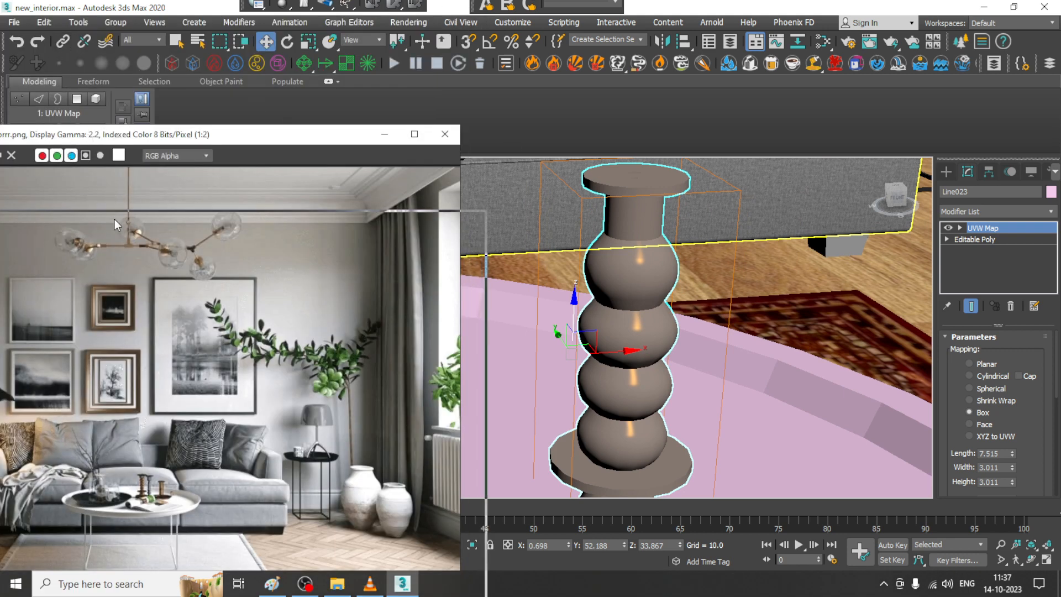
{"action": "left_click_drag", "start_coordinate": [91, 139], "coordinate": [118, 224]}
Preview the candlestick with V-Ray IPR in the perspective viewport, dismiss the messages window and turn IPR off again
{"action": "left_click", "coordinate": [85, 166]}
{"action": "left_click", "coordinate": [111, 194]}
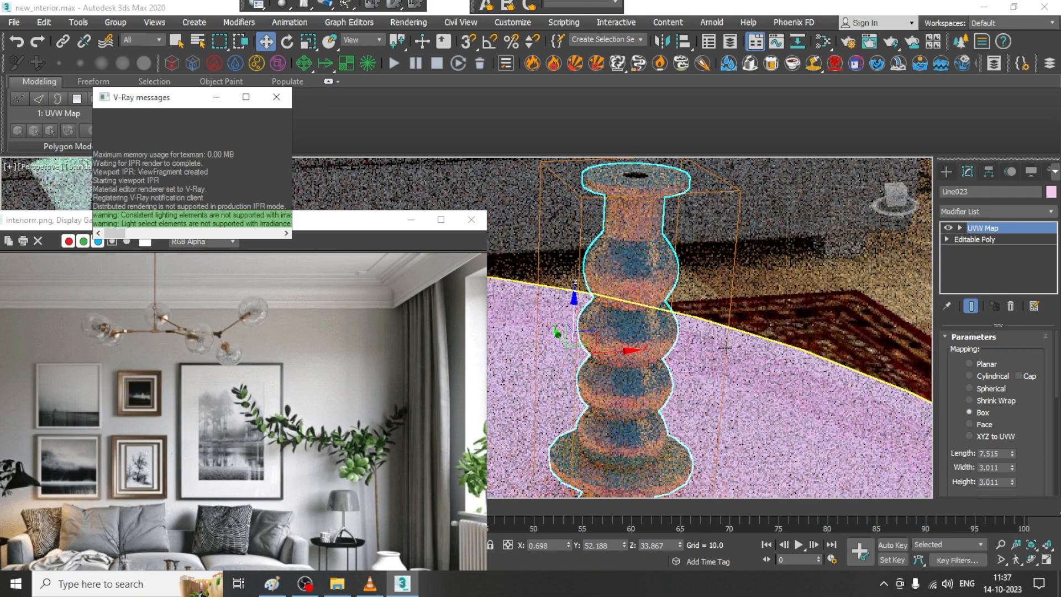
{"action": "scroll", "coordinate": [716, 366], "scroll_direction": "down", "scroll_amount": 3}
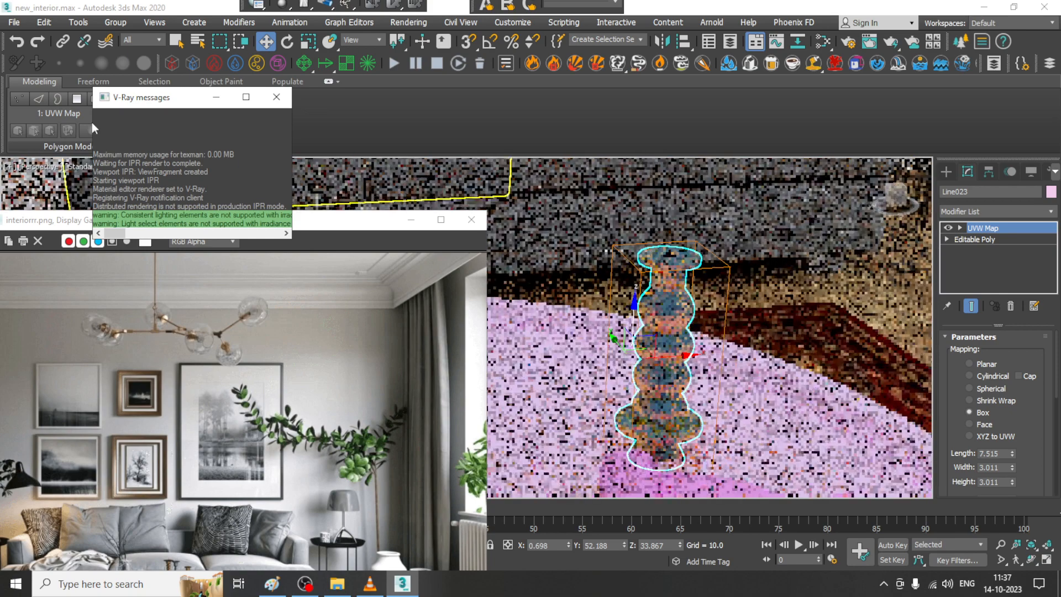
{"action": "left_click", "coordinate": [276, 97]}
{"action": "left_click", "coordinate": [79, 172]}
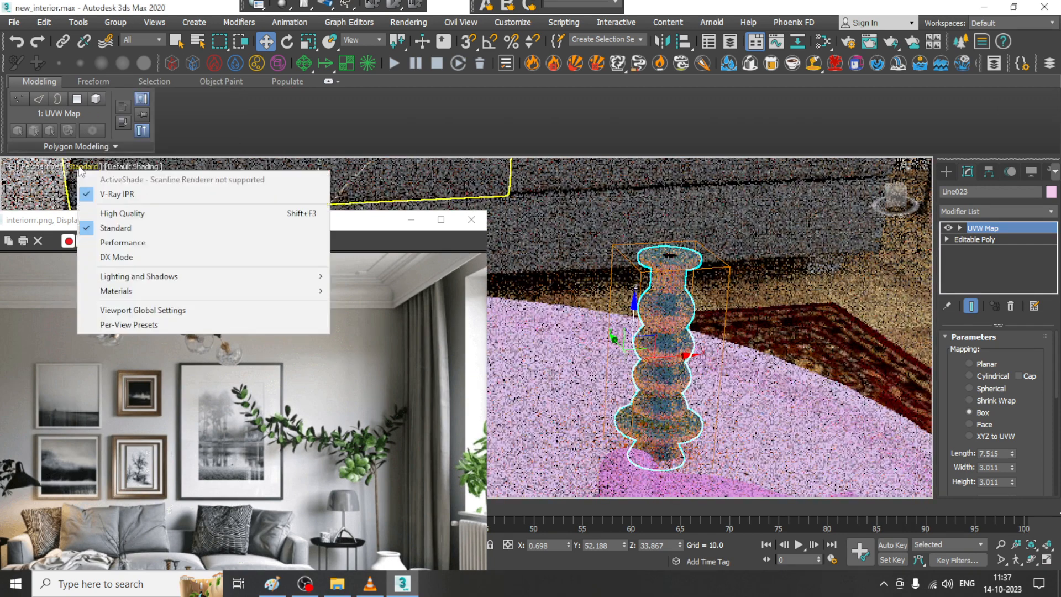
{"action": "left_click", "coordinate": [108, 194]}
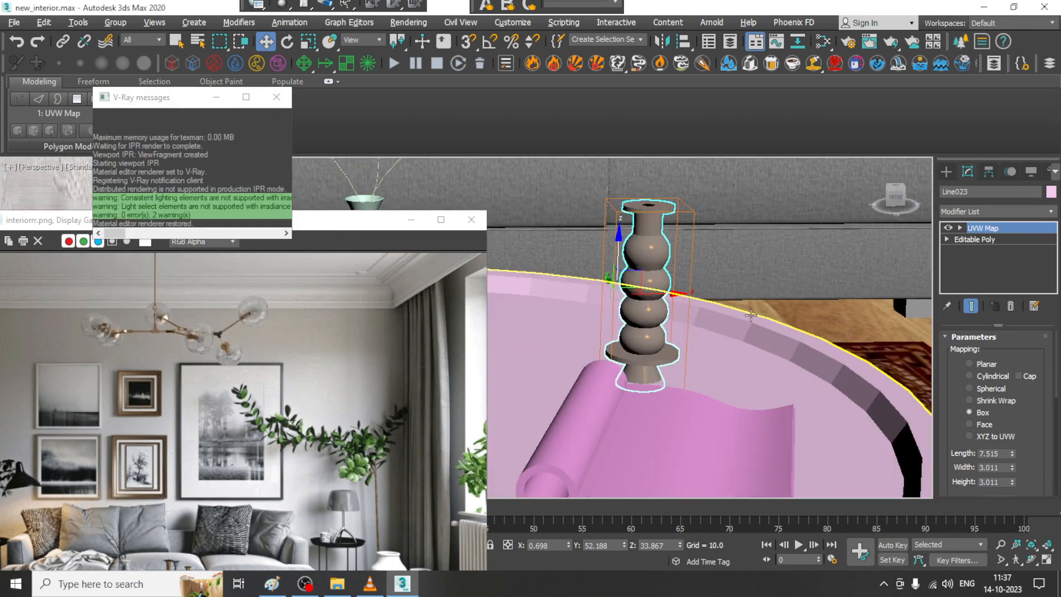
Change the candlestick material's reflection colour to a dark reddish brown
{"action": "key", "text": "m"}
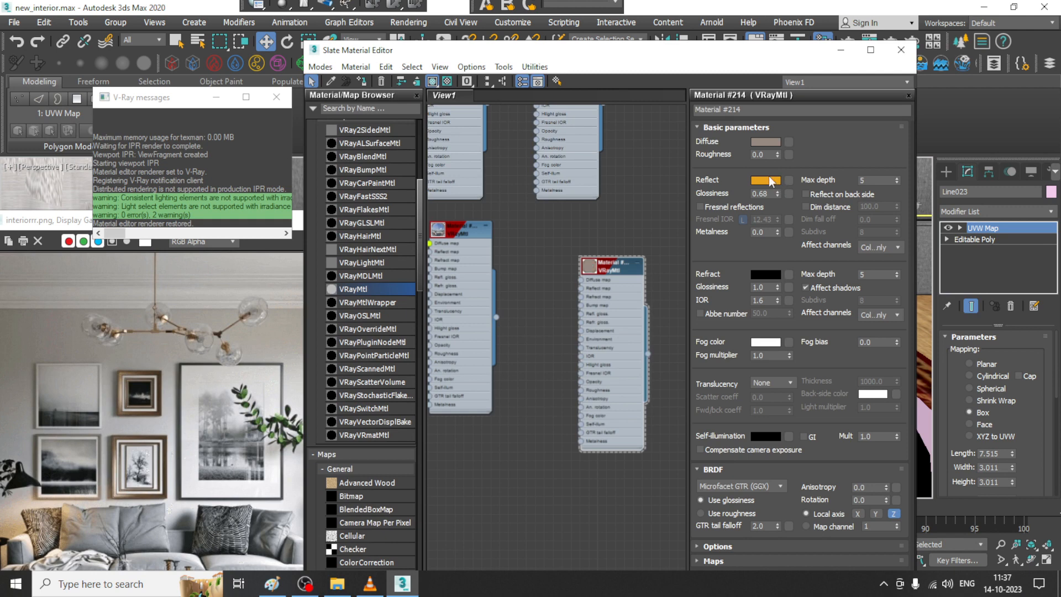
{"action": "left_click", "coordinate": [767, 181]}
{"action": "left_click_drag", "start_coordinate": [271, 118], "coordinate": [274, 178]}
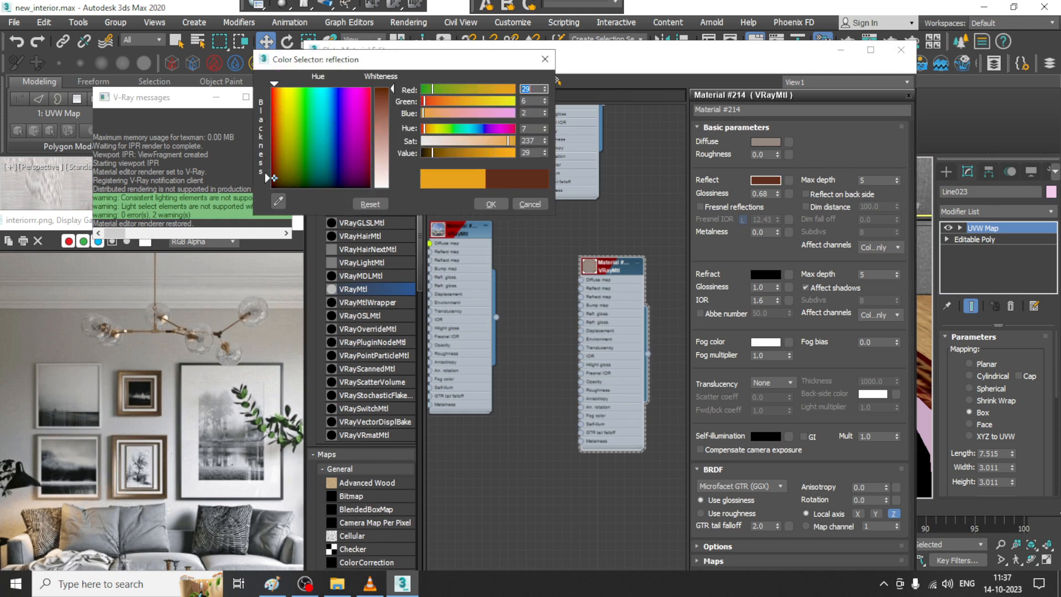
{"action": "left_click", "coordinate": [490, 204]}
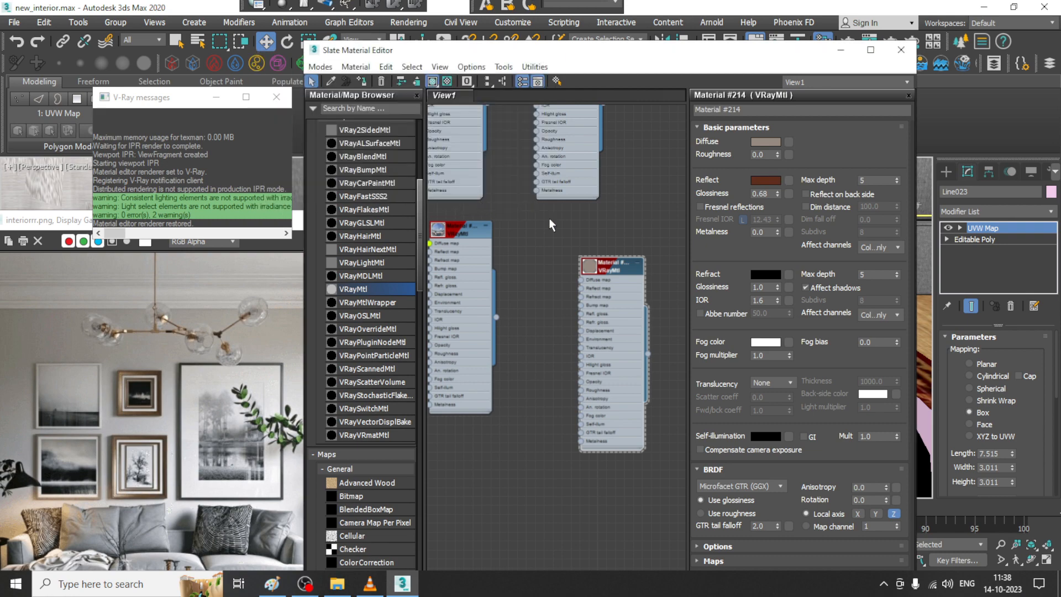
{"action": "left_click", "coordinate": [841, 50]}
Select the pale green vase behind the tea tray on the round coffee table
{"action": "scroll", "coordinate": [664, 272], "scroll_direction": "down", "scroll_amount": 8}
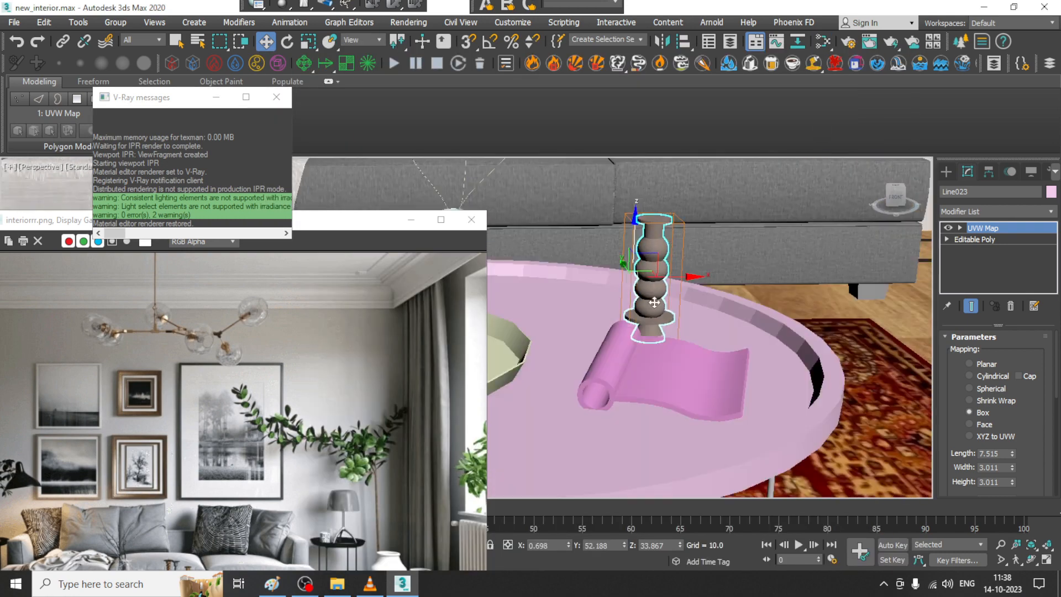
{"action": "scroll", "coordinate": [699, 304], "scroll_direction": "down", "scroll_amount": 3}
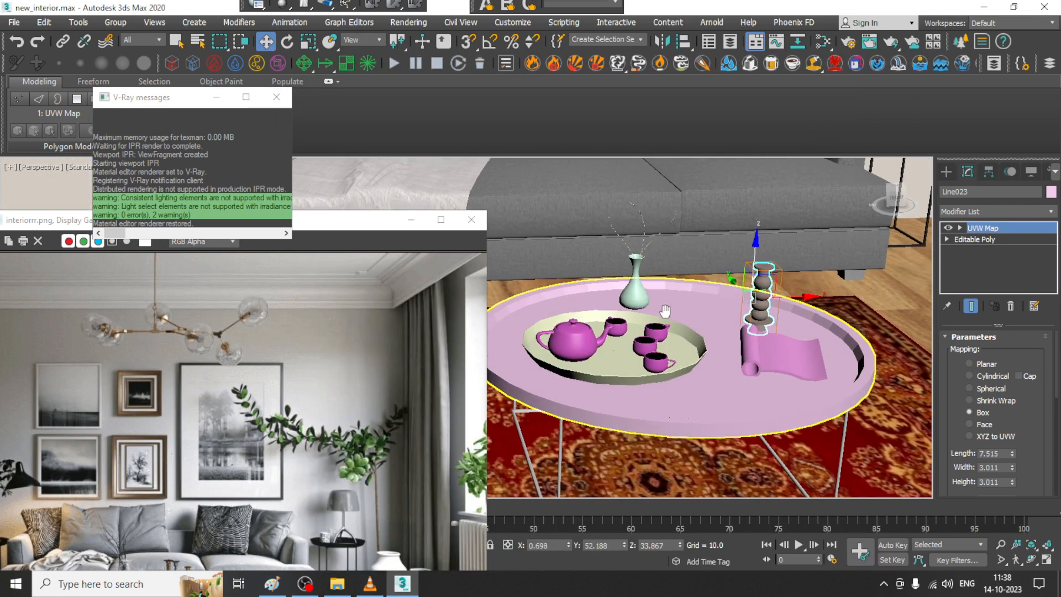
{"action": "middle_click_drag", "start_coordinate": [778, 394], "coordinate": [778, 410]}
{"action": "left_click", "coordinate": [635, 304]}
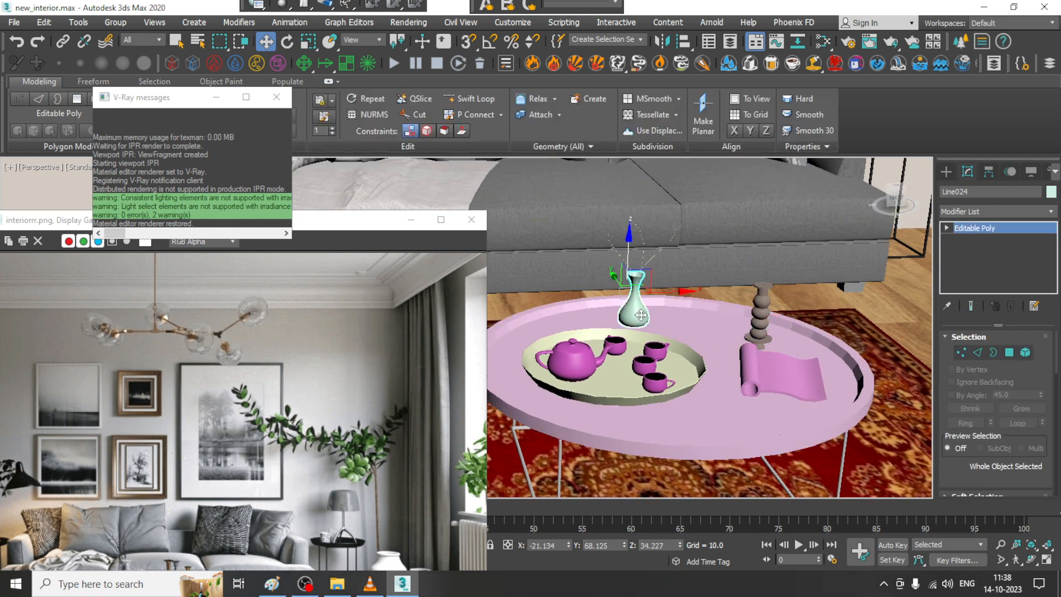
Assign the candlestick's material to the vase on the coffee table and clear away the V-Ray messages, Render Setup and material editor windows
{"action": "key", "text": "m"}
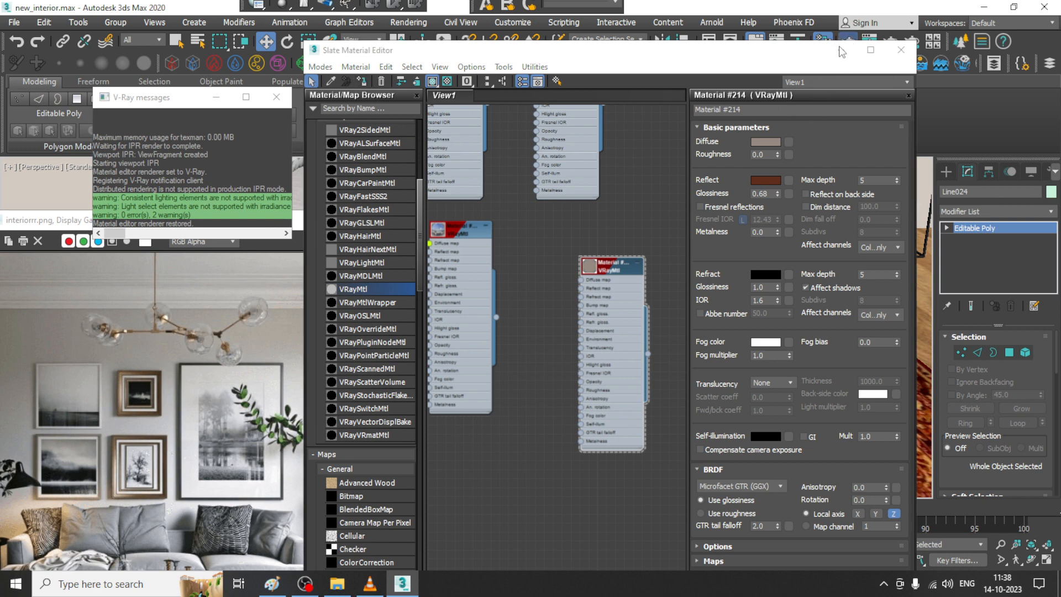
{"action": "key", "text": "F10"}
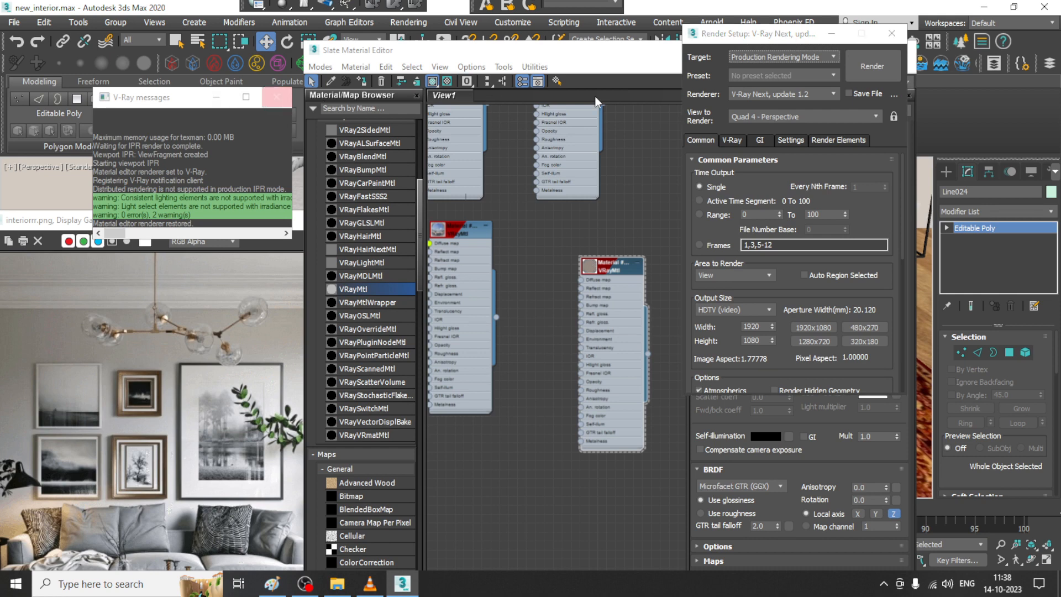
{"action": "left_click", "coordinate": [277, 96]}
{"action": "left_click", "coordinate": [890, 33]}
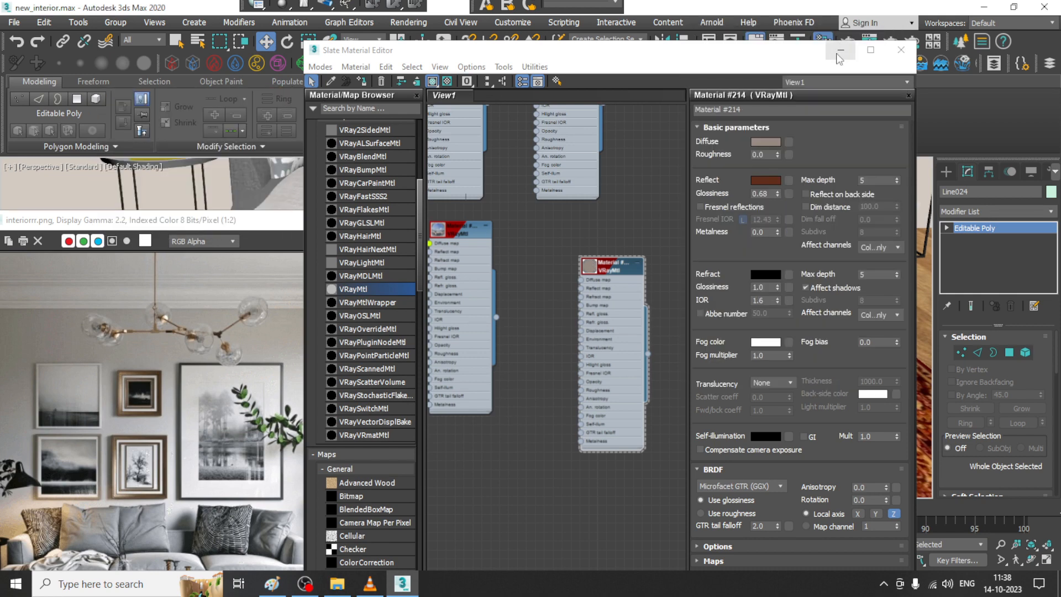
{"action": "left_click", "coordinate": [906, 50]}
Move the reference image window higher so the coffee table and floor vases in the photo can be seen
{"action": "scroll", "coordinate": [720, 279], "scroll_direction": "down", "scroll_amount": 4}
{"action": "middle_click_drag", "start_coordinate": [726, 293], "coordinate": [672, 316]}
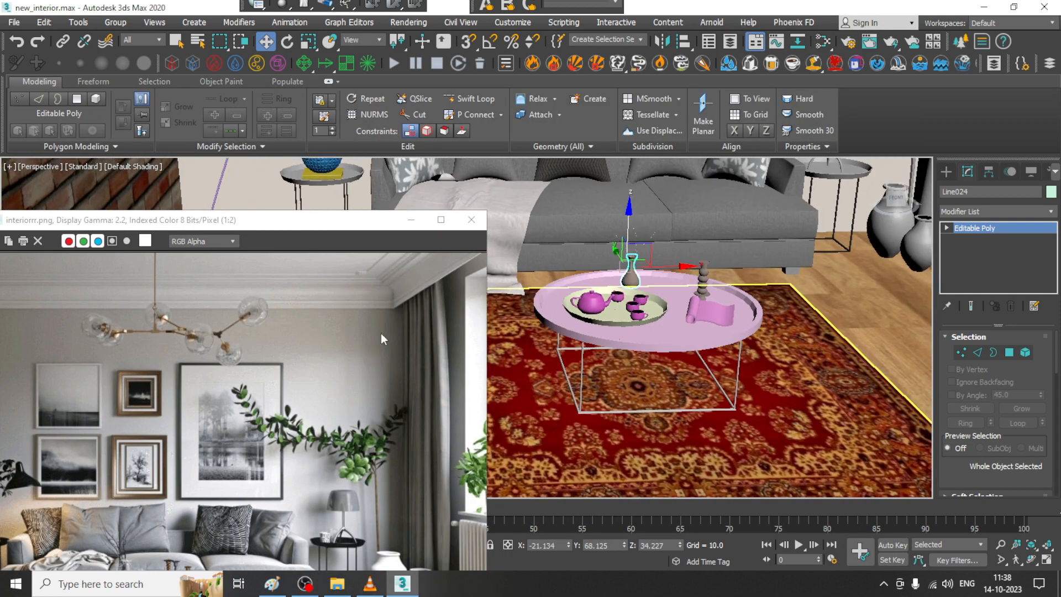
{"action": "left_click_drag", "start_coordinate": [303, 225], "coordinate": [358, 34]}
{"action": "scroll", "coordinate": [805, 282], "scroll_direction": "down", "scroll_amount": 8}
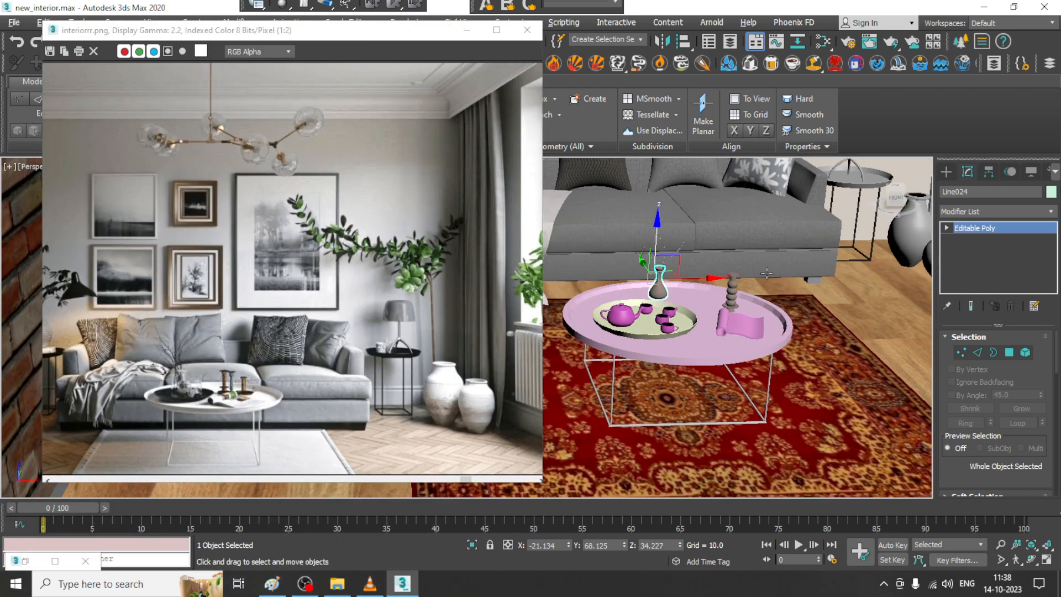
Select the grey floor vases standing between the round side table and the curtain
{"action": "middle_click_drag", "start_coordinate": [805, 282], "coordinate": [862, 301], "text": "alt"}
{"action": "middle_click_drag", "start_coordinate": [569, 326], "coordinate": [657, 325], "text": "alt"}
{"action": "middle_click_drag", "start_coordinate": [757, 332], "coordinate": [675, 325], "text": "alt"}
{"action": "scroll", "coordinate": [677, 329], "scroll_direction": "up", "scroll_amount": 4}
{"action": "middle_click_drag", "start_coordinate": [794, 370], "coordinate": [815, 382], "text": "alt"}
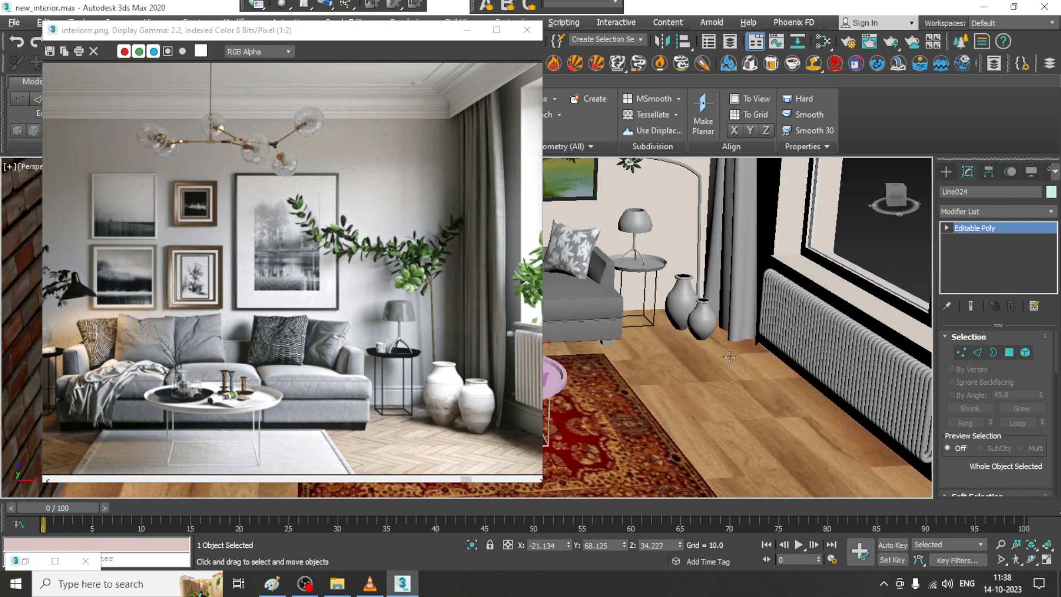
{"action": "scroll", "coordinate": [702, 333], "scroll_direction": "up", "scroll_amount": 3}
{"action": "left_click", "coordinate": [703, 312]}
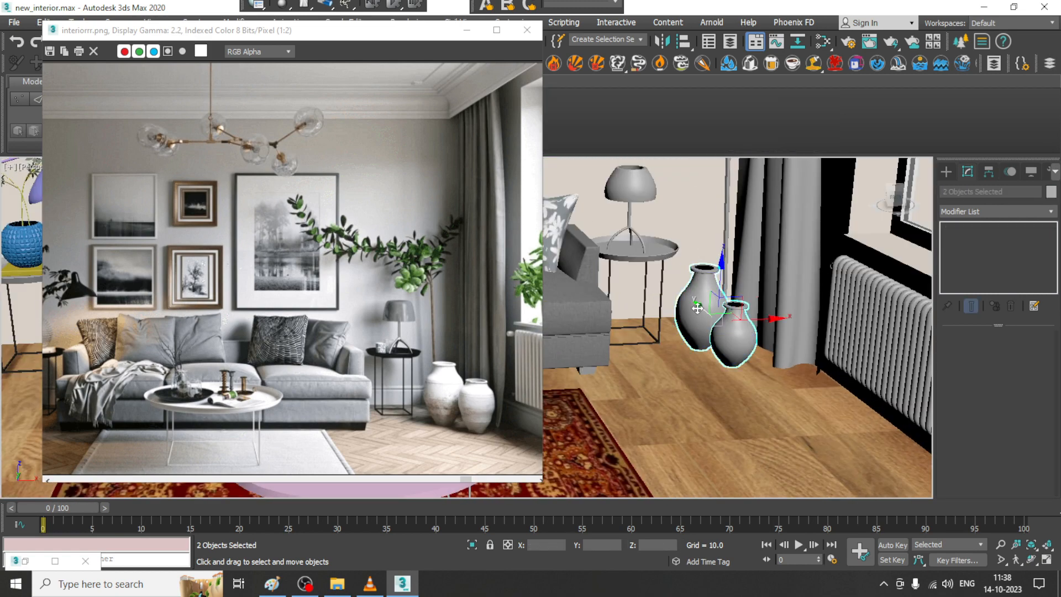
Create a new VRayMtl below the existing material nodes and start a Bitmap map for its diffuse colour
{"action": "key", "text": "m"}
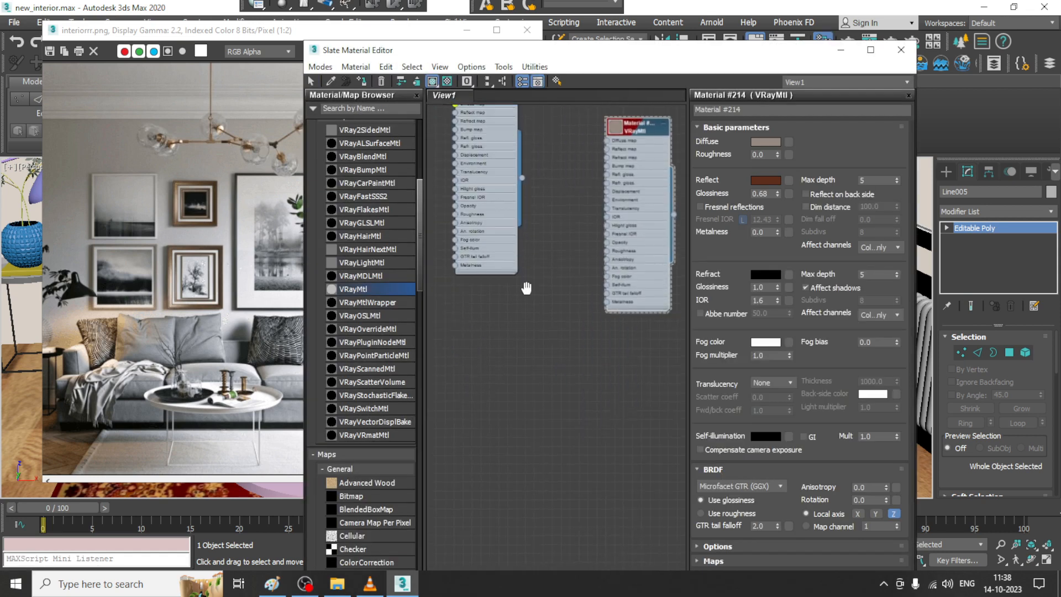
{"action": "left_click_drag", "start_coordinate": [463, 322], "coordinate": [504, 330]}
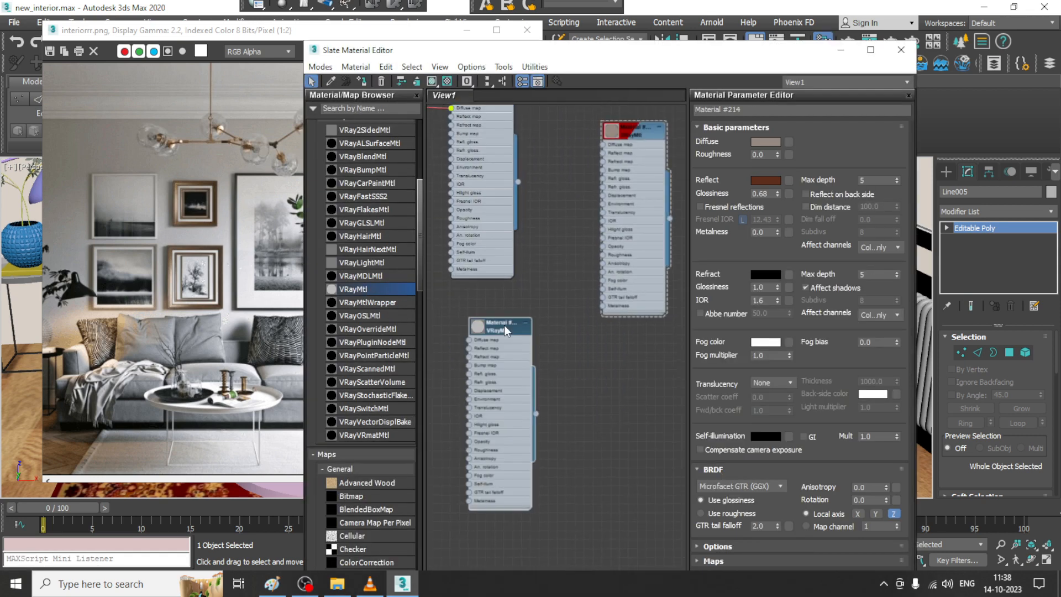
{"action": "double_click", "coordinate": [505, 329]}
{"action": "left_click", "coordinate": [788, 142]}
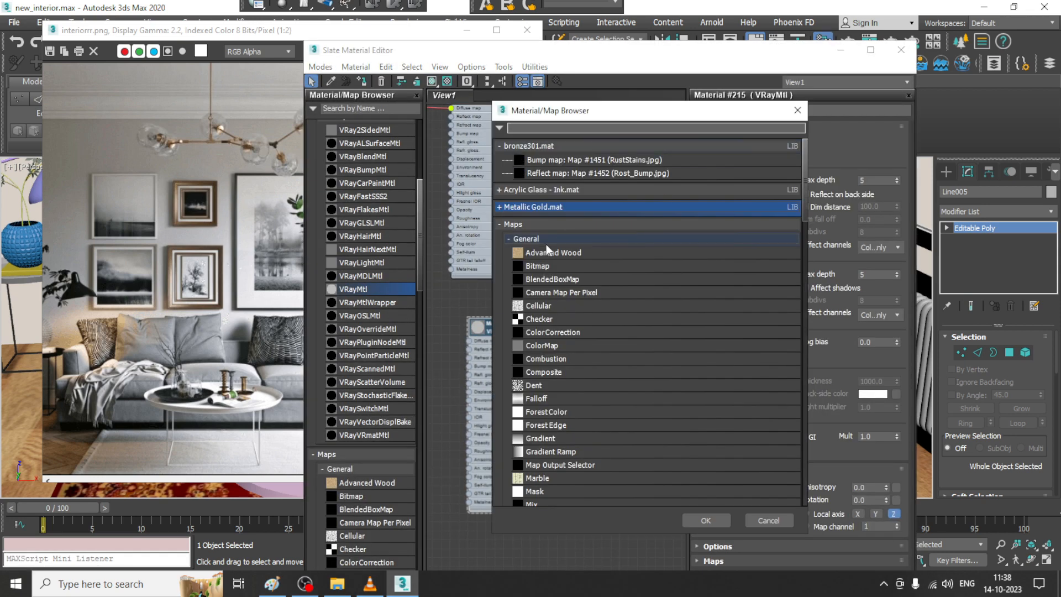
{"action": "double_click", "coordinate": [556, 265]}
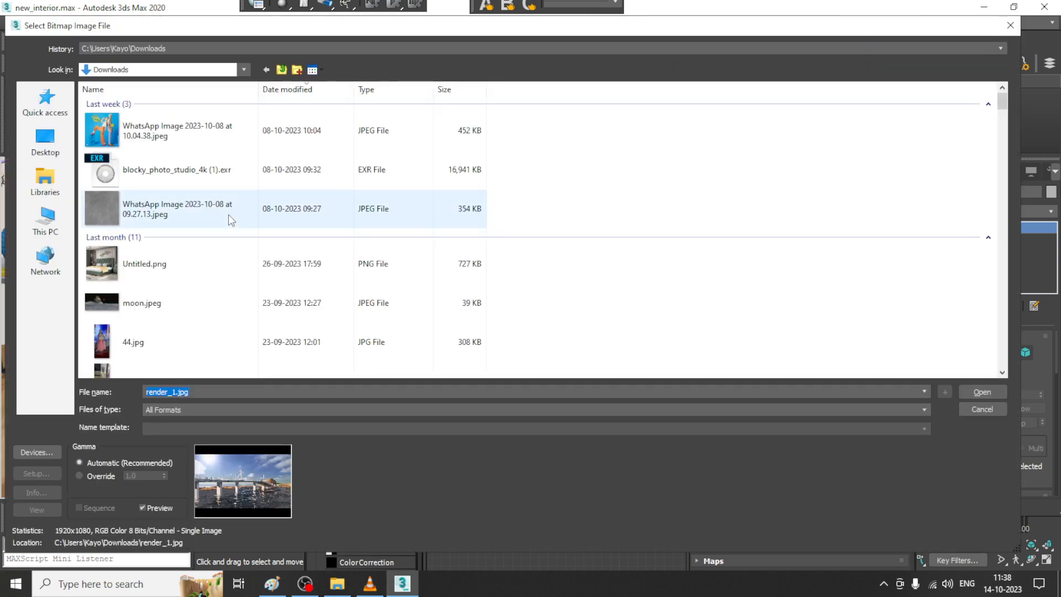
Look through the September 2023 folder on drive D: for a texture image for the floor vases
{"action": "scroll", "coordinate": [231, 220], "scroll_direction": "down", "scroll_amount": 5}
{"action": "left_click", "coordinate": [46, 220]}
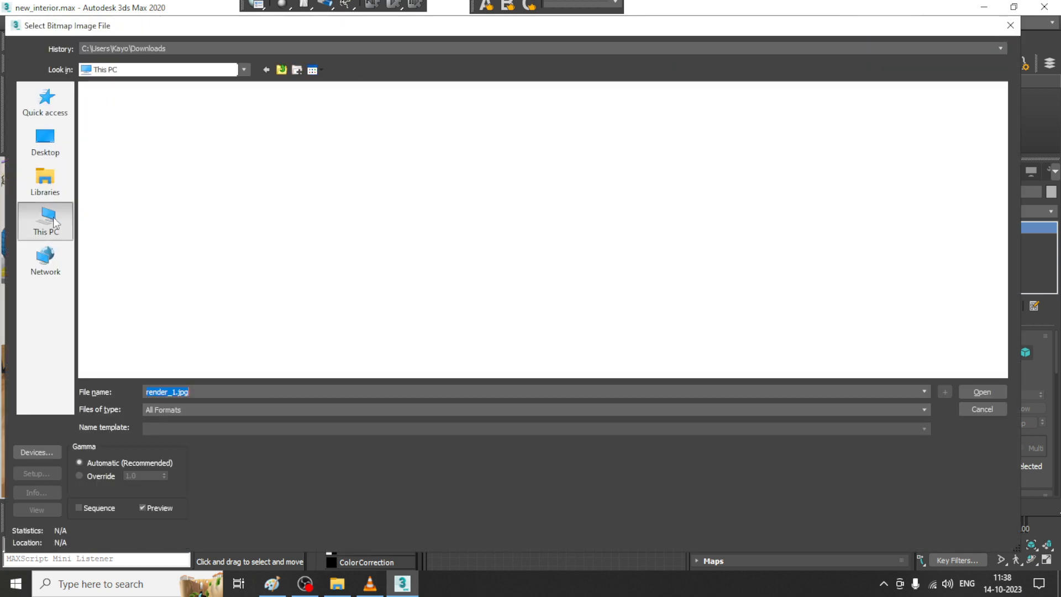
{"action": "double_click", "coordinate": [300, 200]}
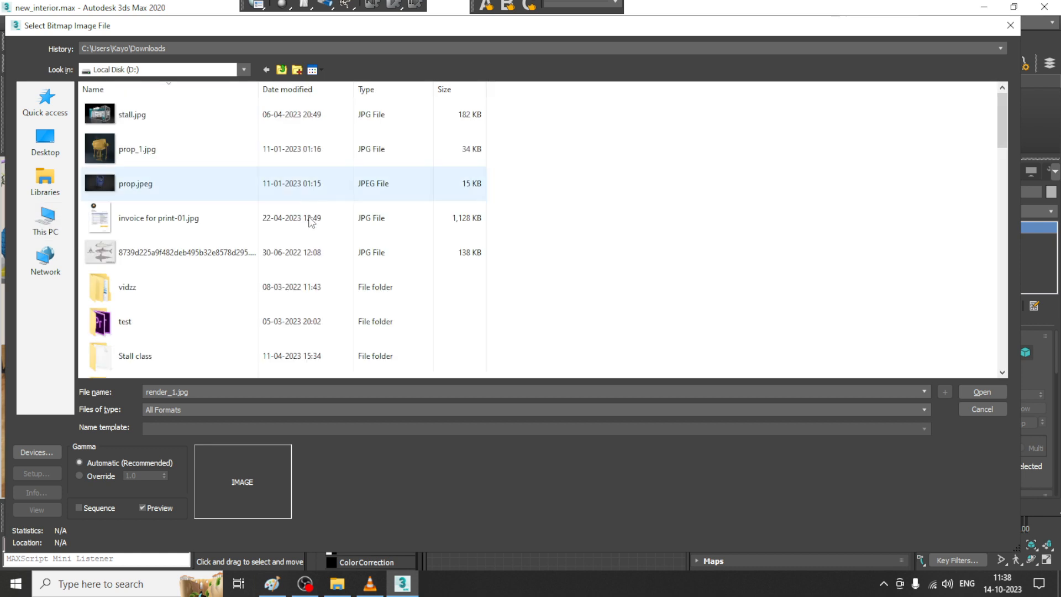
{"action": "left_click", "coordinate": [164, 280]}
{"action": "key", "text": "s"}
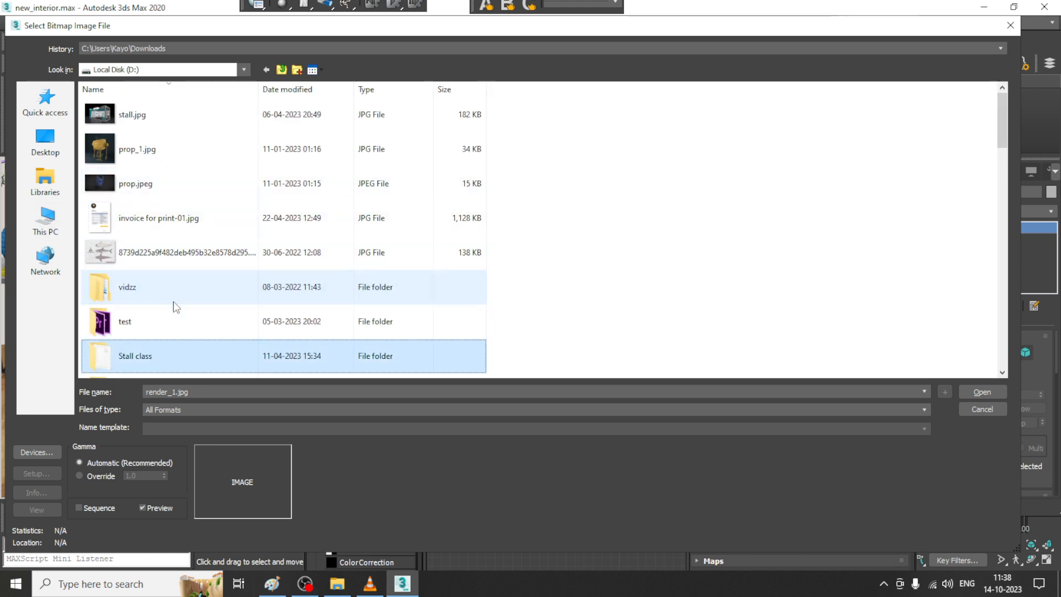
{"action": "key", "text": "s"}
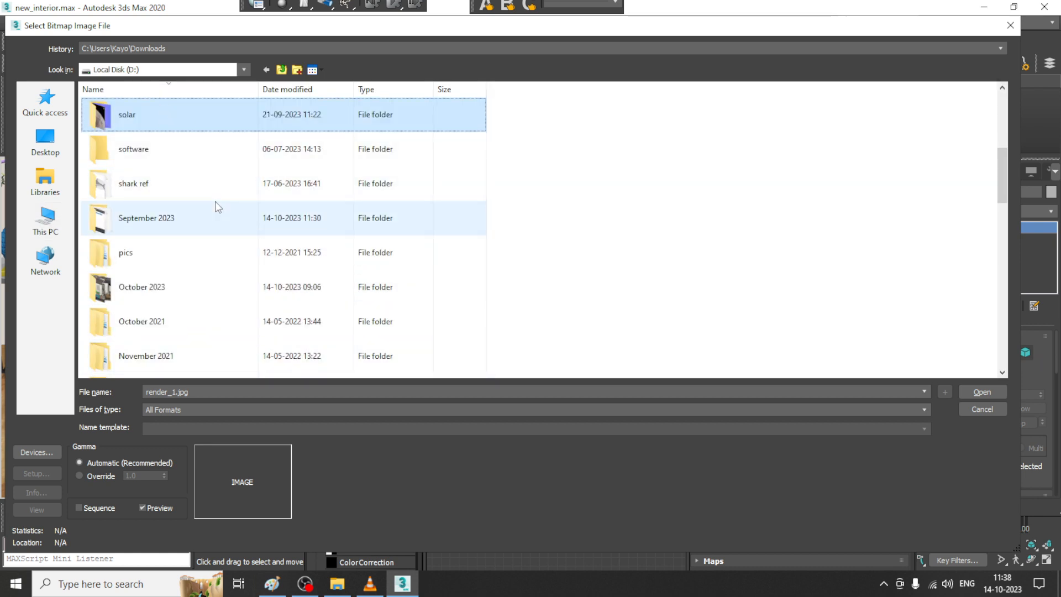
{"action": "key", "text": "s"}
{"action": "double_click", "coordinate": [206, 218]}
{"action": "scroll", "coordinate": [276, 296], "scroll_direction": "down", "scroll_amount": 5}
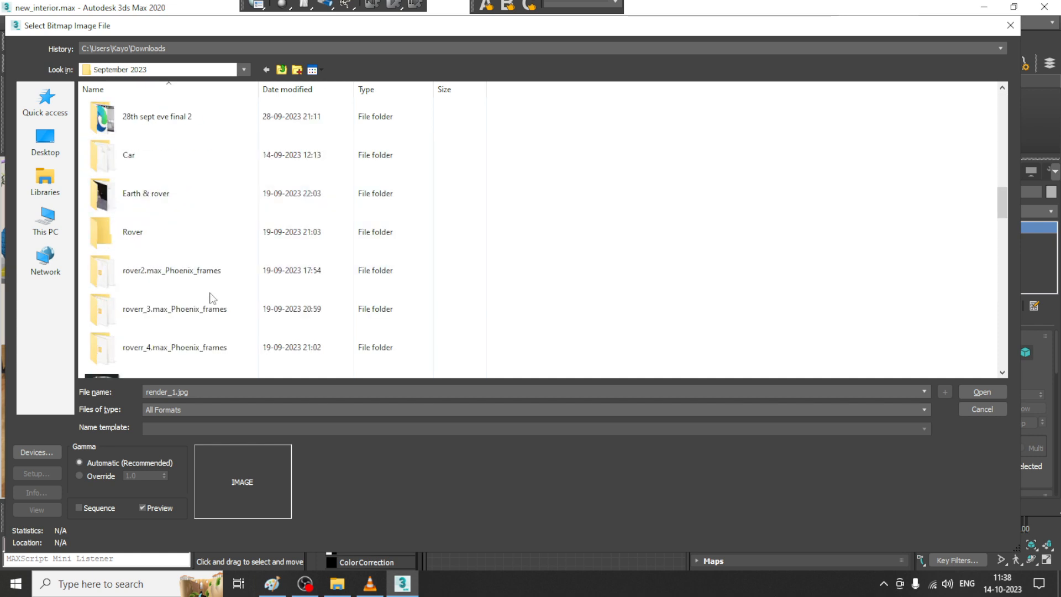
{"action": "scroll", "coordinate": [199, 260], "scroll_direction": "down", "scroll_amount": 2}
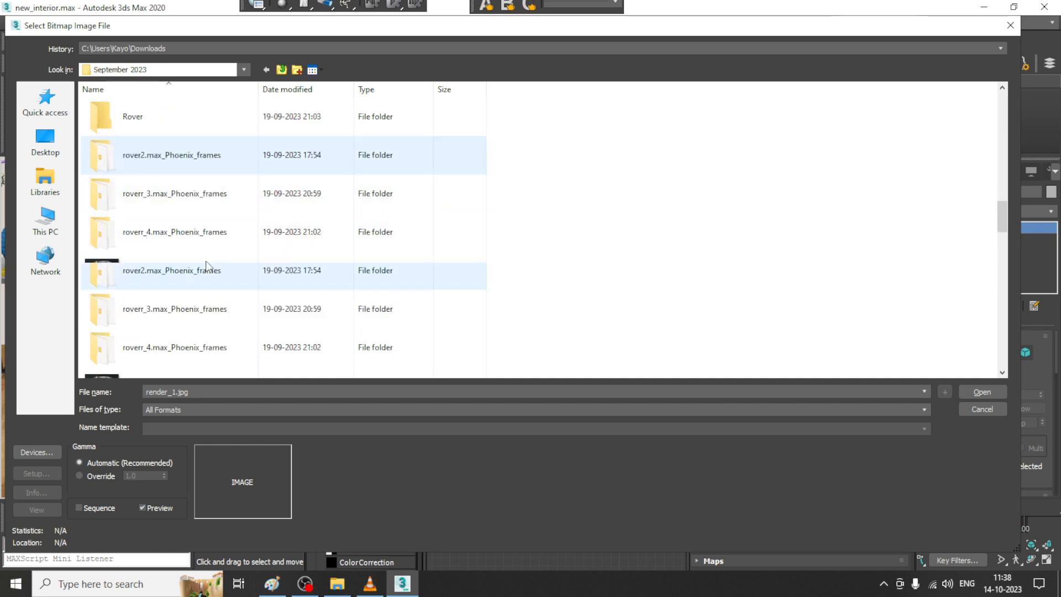
{"action": "scroll", "coordinate": [208, 267], "scroll_direction": "down", "scroll_amount": 9}
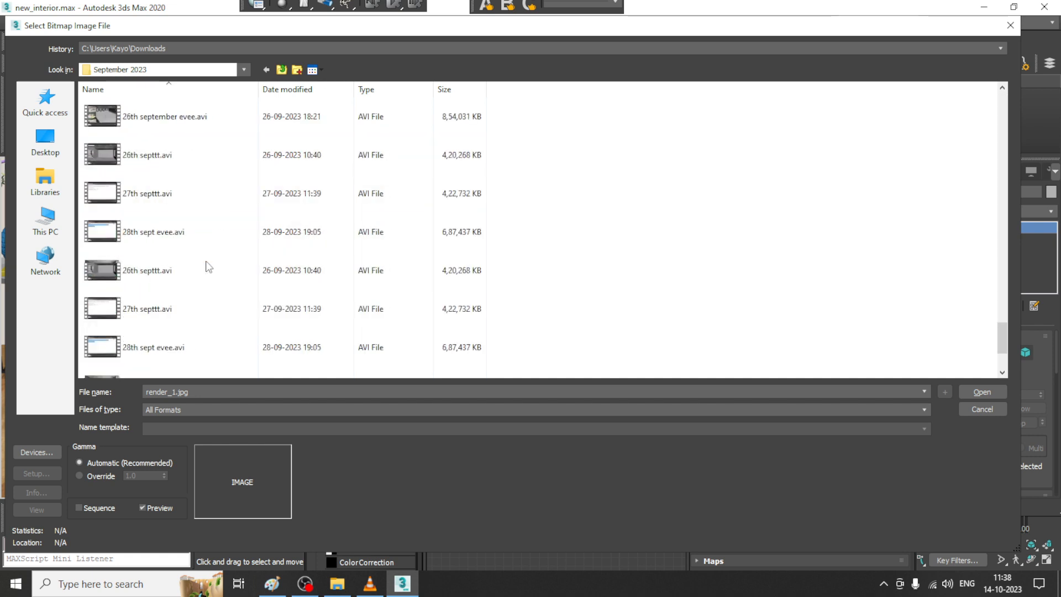
{"action": "scroll", "coordinate": [208, 267], "scroll_direction": "up", "scroll_amount": 6}
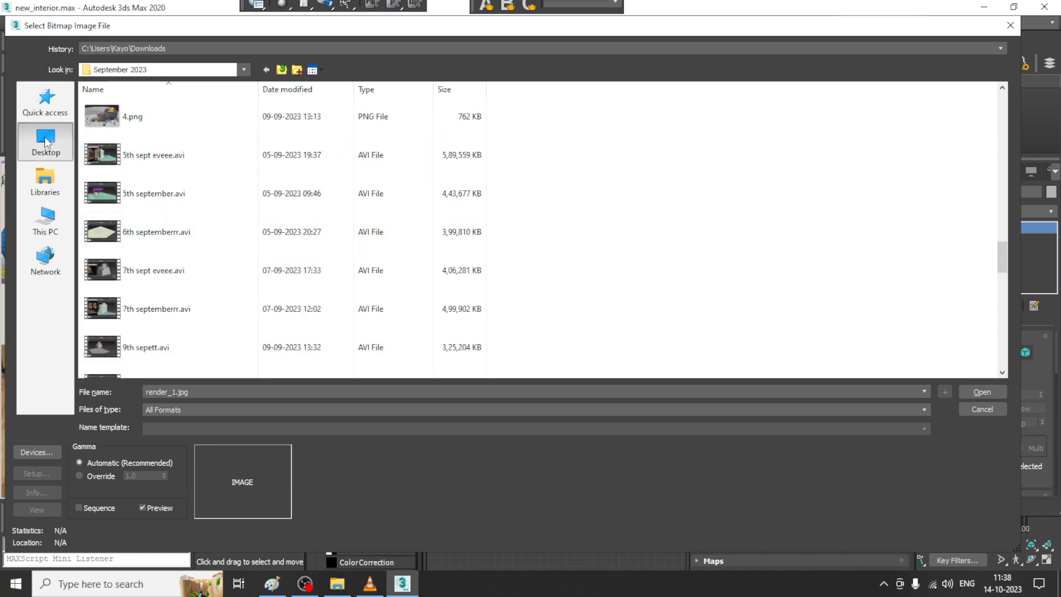
Check the Desktop images and its folders coffee stall tex, New folder (2) and New folder for a suitable vase texture
{"action": "left_click", "coordinate": [46, 141]}
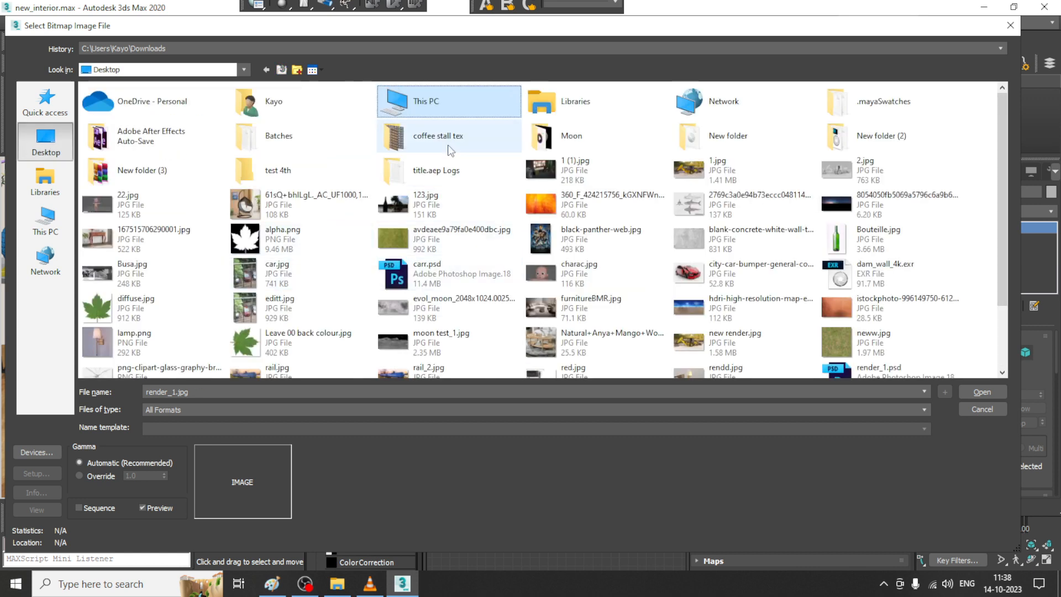
{"action": "left_click", "coordinate": [444, 128]}
{"action": "double_click", "coordinate": [444, 128]}
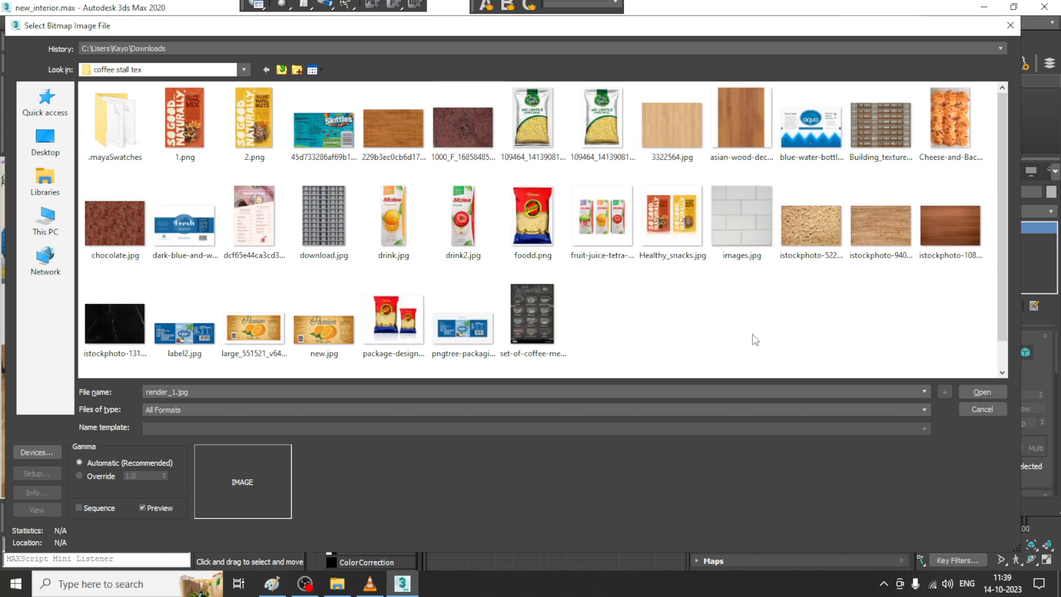
{"action": "left_click", "coordinate": [281, 70]}
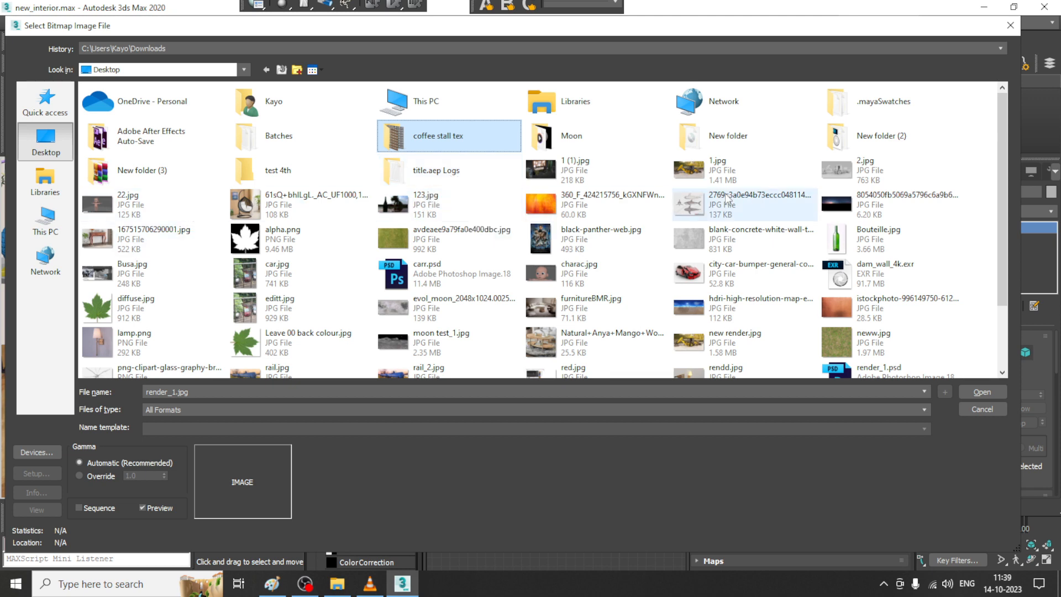
{"action": "scroll", "coordinate": [552, 232], "scroll_direction": "down", "scroll_amount": 2}
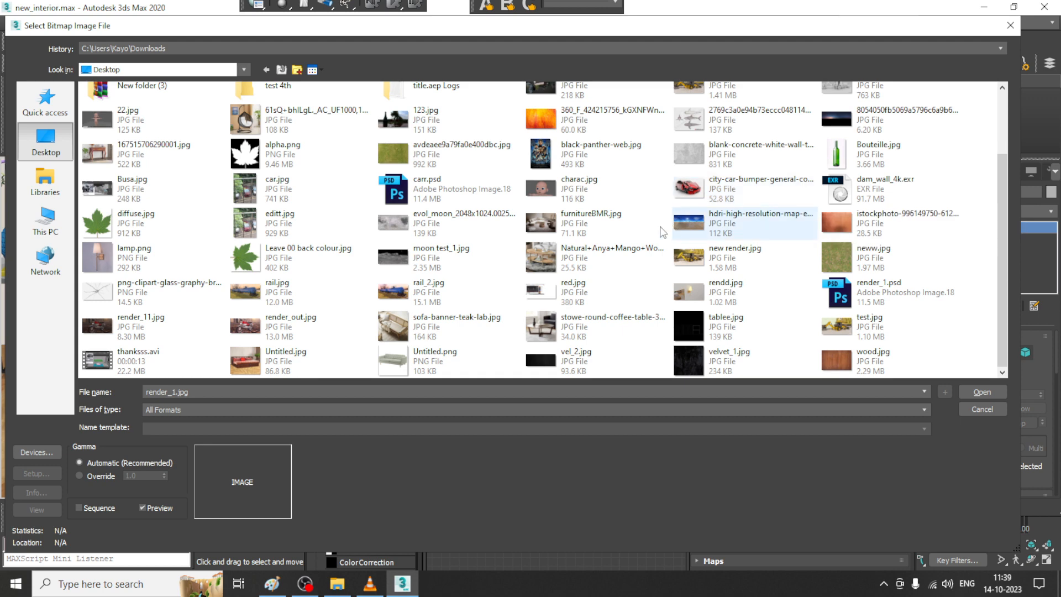
{"action": "scroll", "coordinate": [448, 293], "scroll_direction": "up", "scroll_amount": 3}
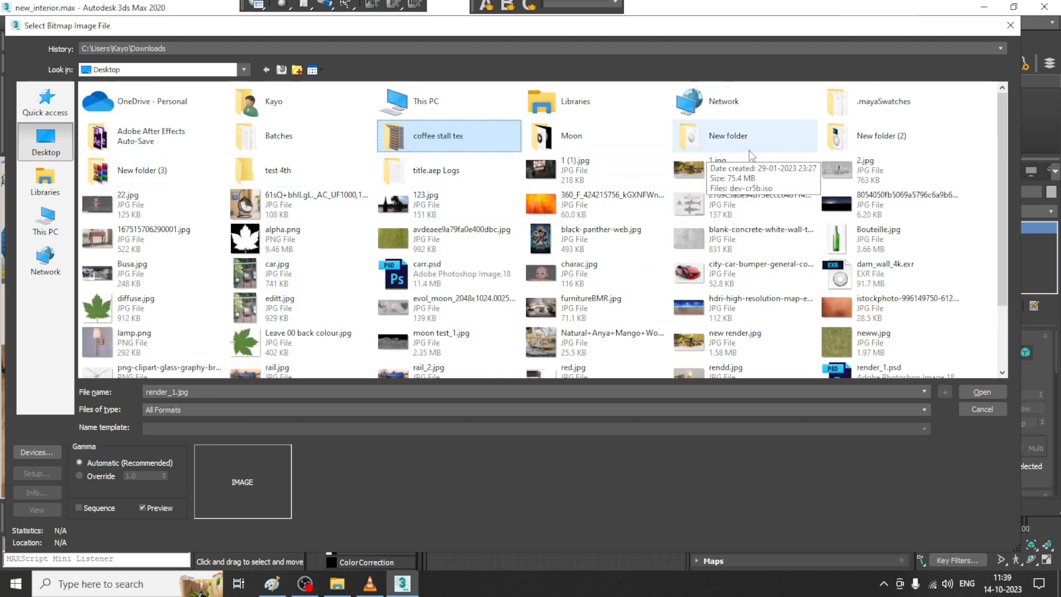
{"action": "double_click", "coordinate": [835, 135]}
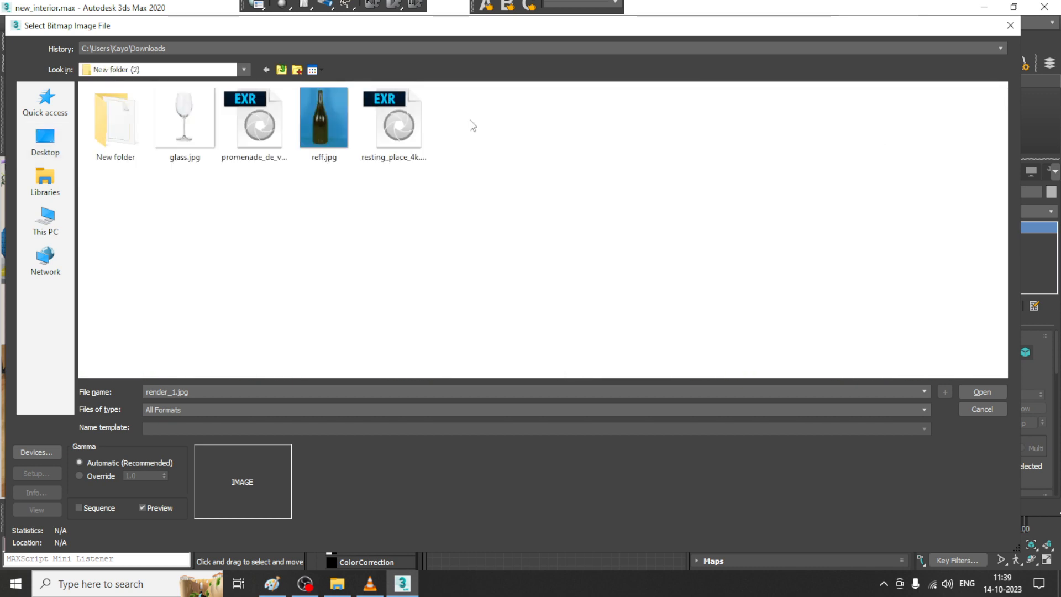
{"action": "left_click", "coordinate": [282, 72]}
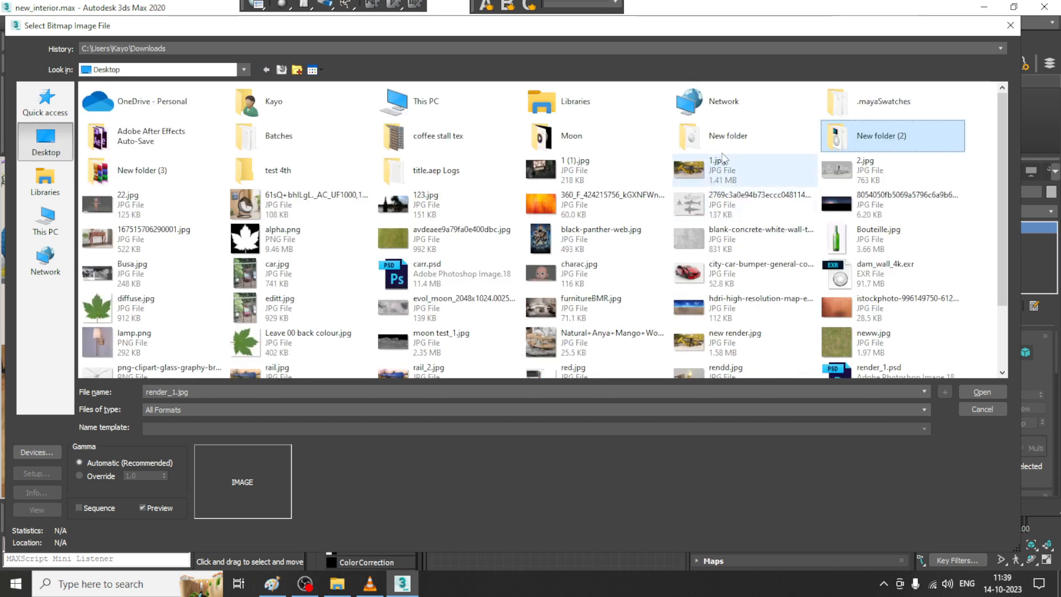
{"action": "double_click", "coordinate": [716, 132]}
{"action": "left_click", "coordinate": [281, 70]}
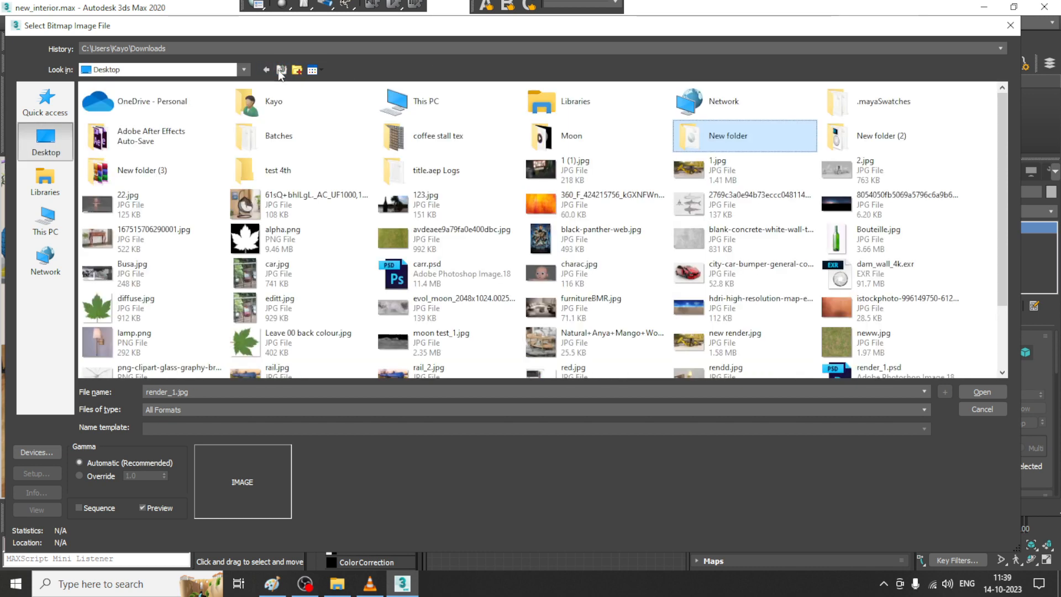
Search drive D: and its September 2023 folder once more for a texture image for the floor vases
{"action": "left_click", "coordinate": [40, 221]}
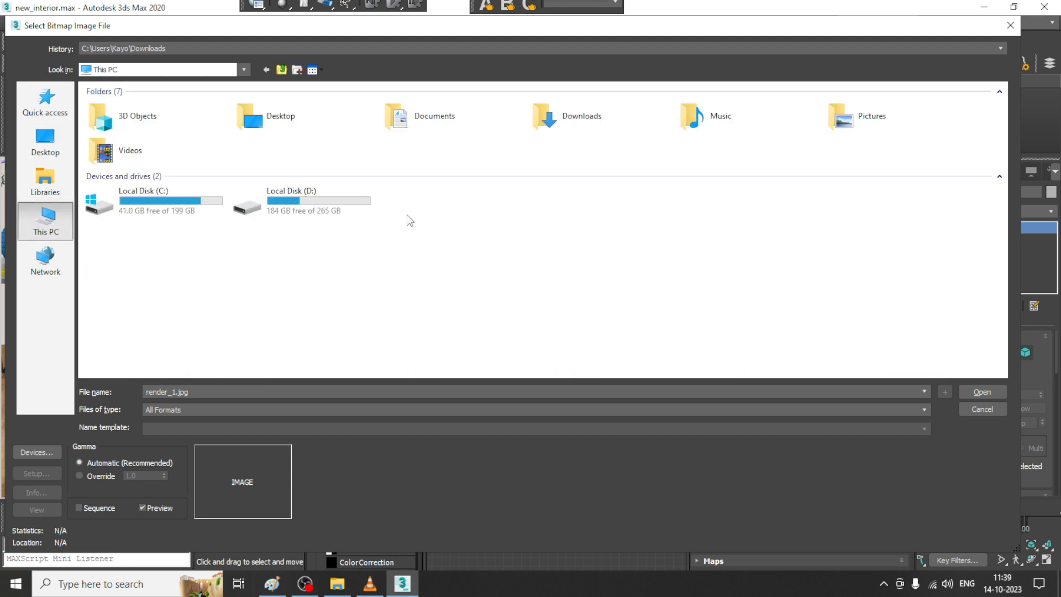
{"action": "double_click", "coordinate": [307, 204]}
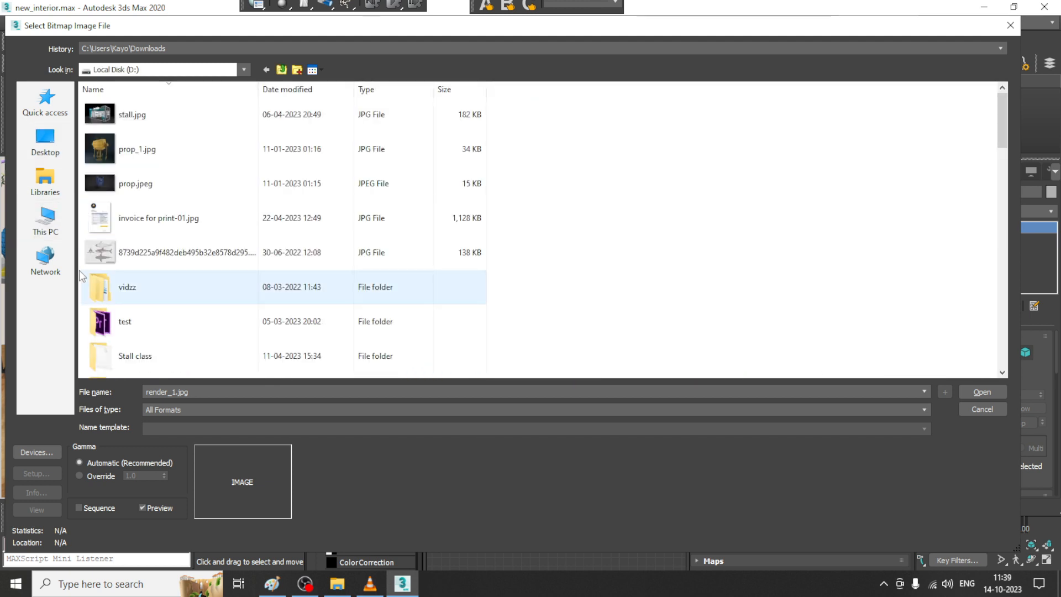
{"action": "left_click", "coordinate": [109, 279]}
{"action": "key", "text": "s"}
{"action": "key", "text": "s"}
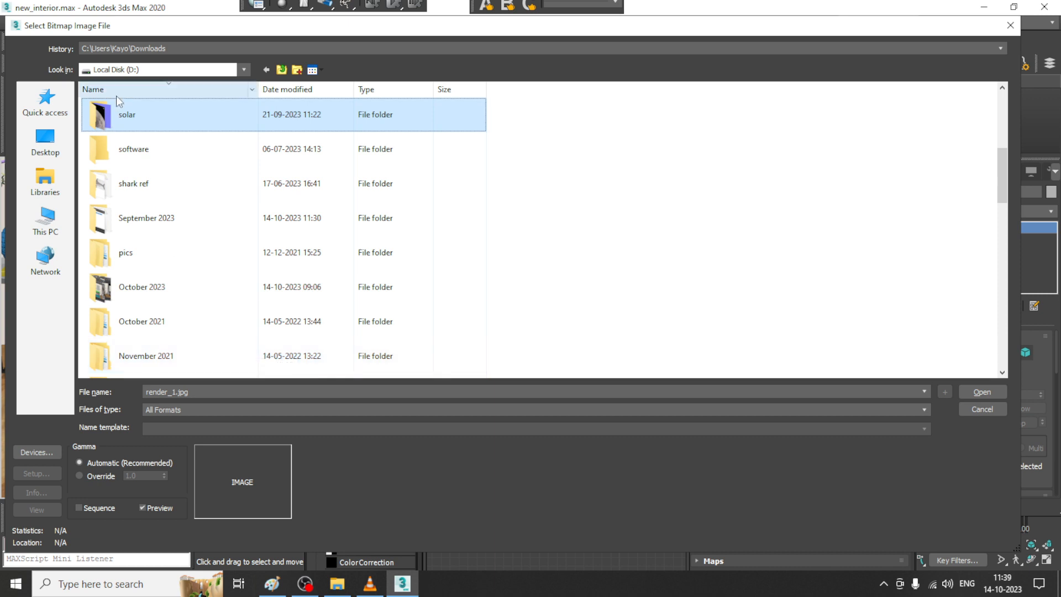
{"action": "double_click", "coordinate": [194, 229]}
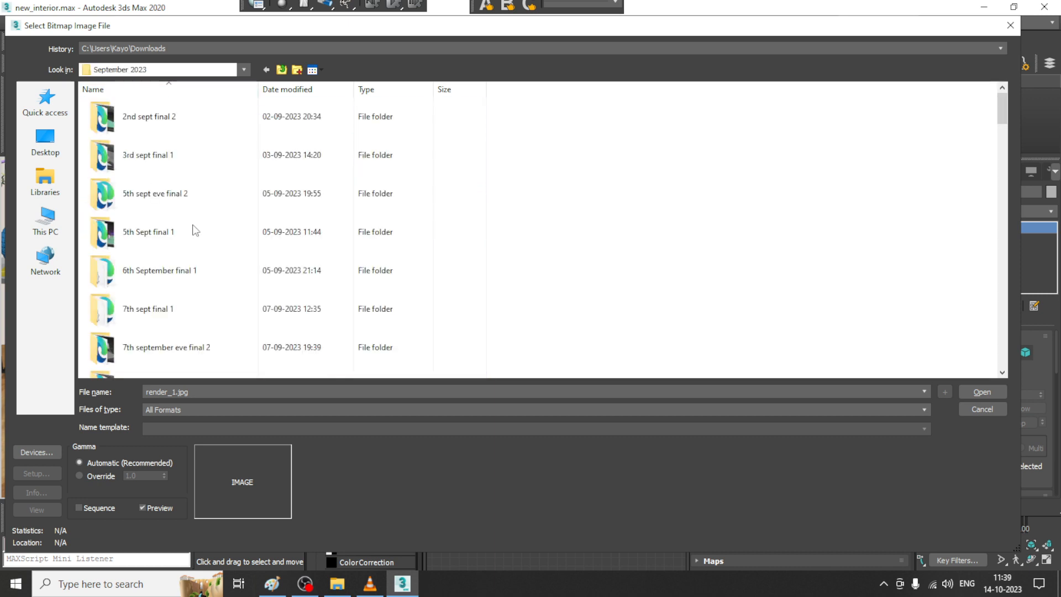
{"action": "scroll", "coordinate": [214, 220], "scroll_direction": "down", "scroll_amount": 5}
{"action": "scroll", "coordinate": [211, 216], "scroll_direction": "down", "scroll_amount": 3}
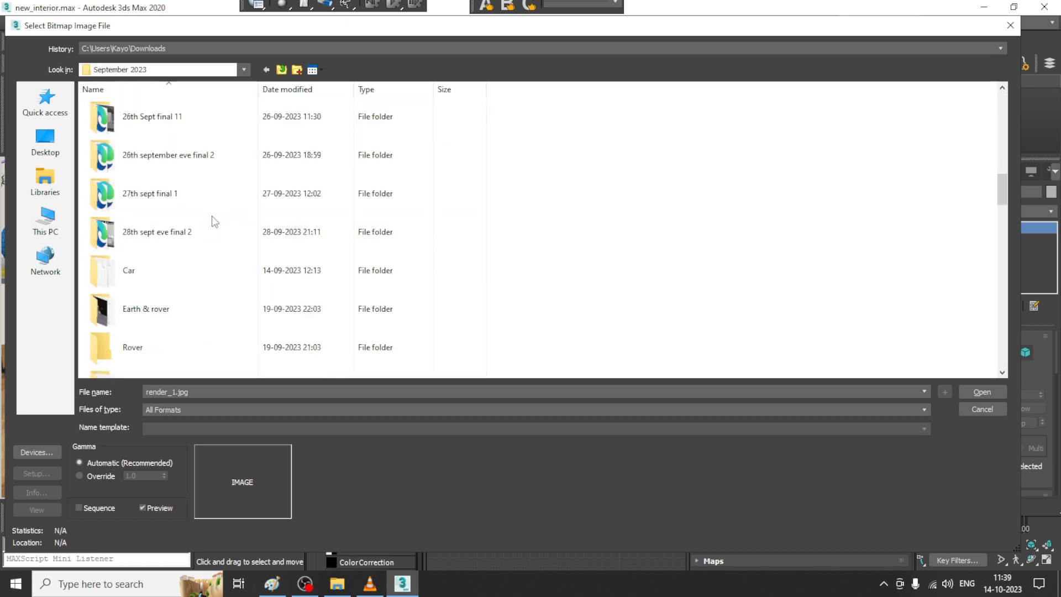
{"action": "scroll", "coordinate": [176, 265], "scroll_direction": "down", "scroll_amount": 3}
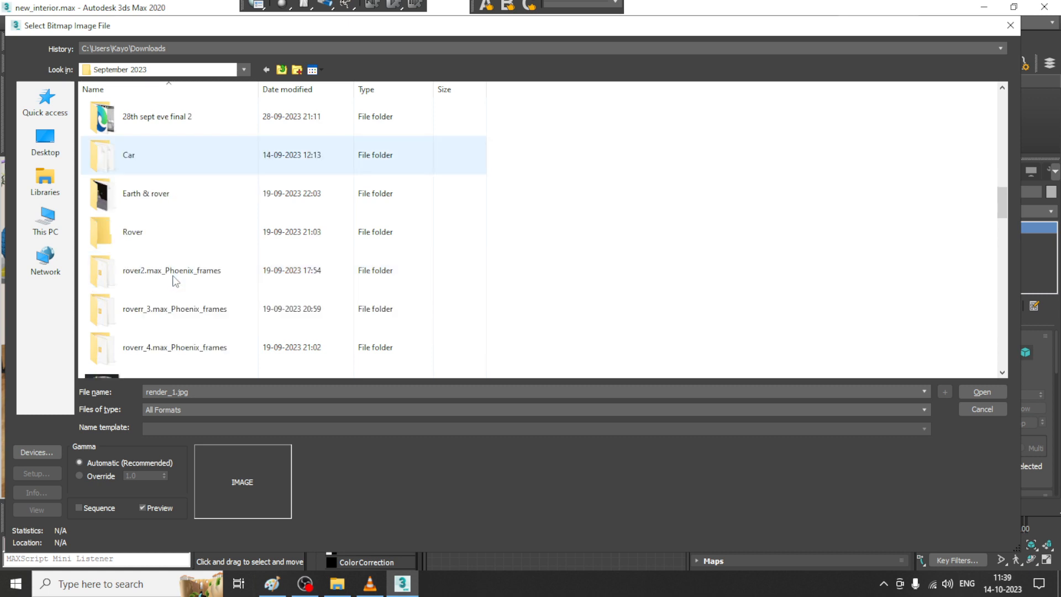
{"action": "scroll", "coordinate": [187, 254], "scroll_direction": "down", "scroll_amount": 8}
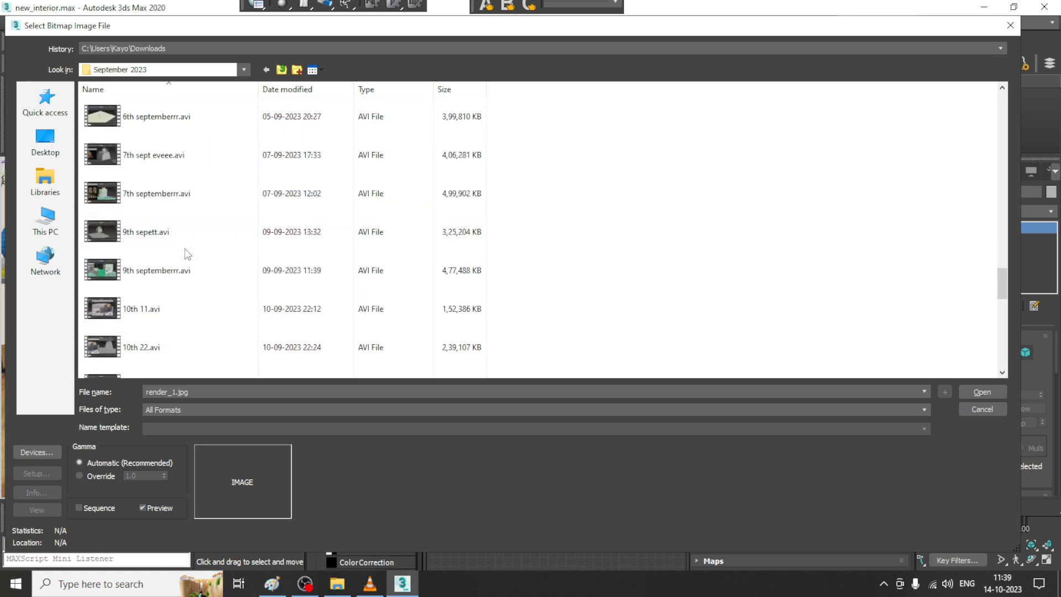
{"action": "scroll", "coordinate": [188, 253], "scroll_direction": "up", "scroll_amount": 6}
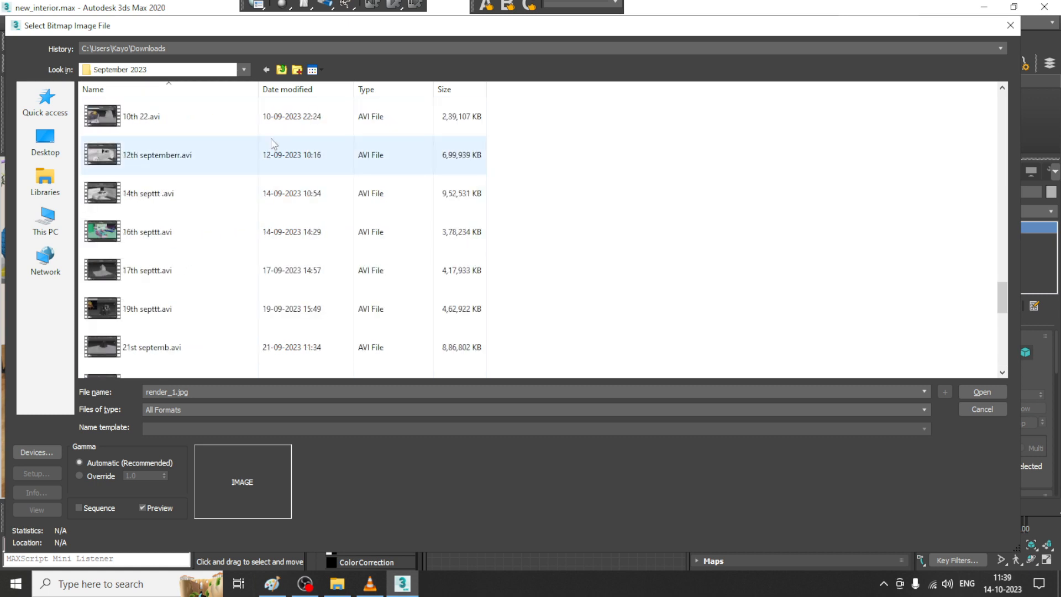
{"action": "left_click", "coordinate": [280, 70]}
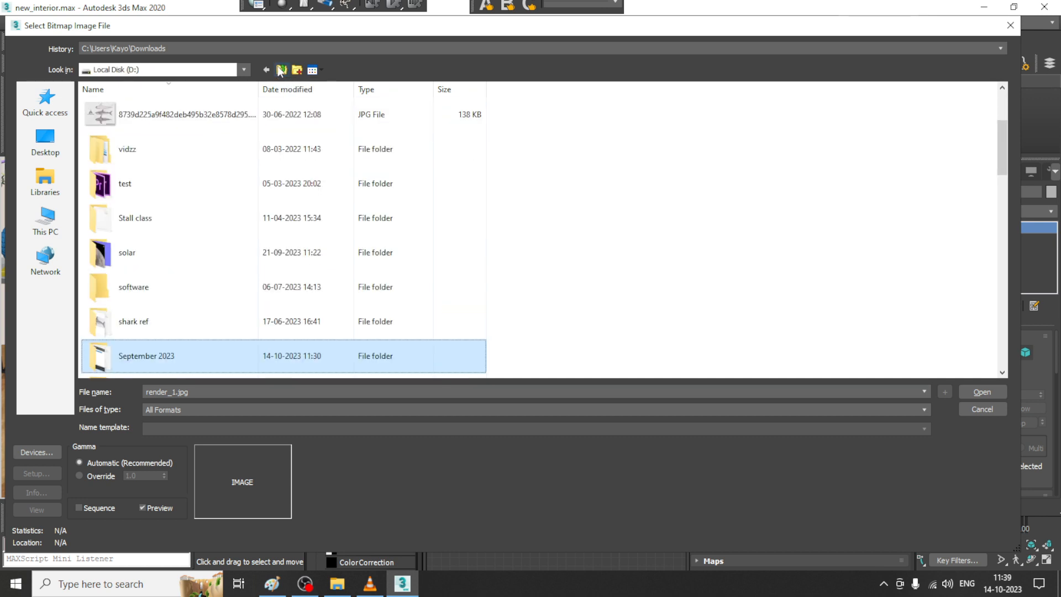
{"action": "scroll", "coordinate": [160, 297], "scroll_direction": "down", "scroll_amount": 1}
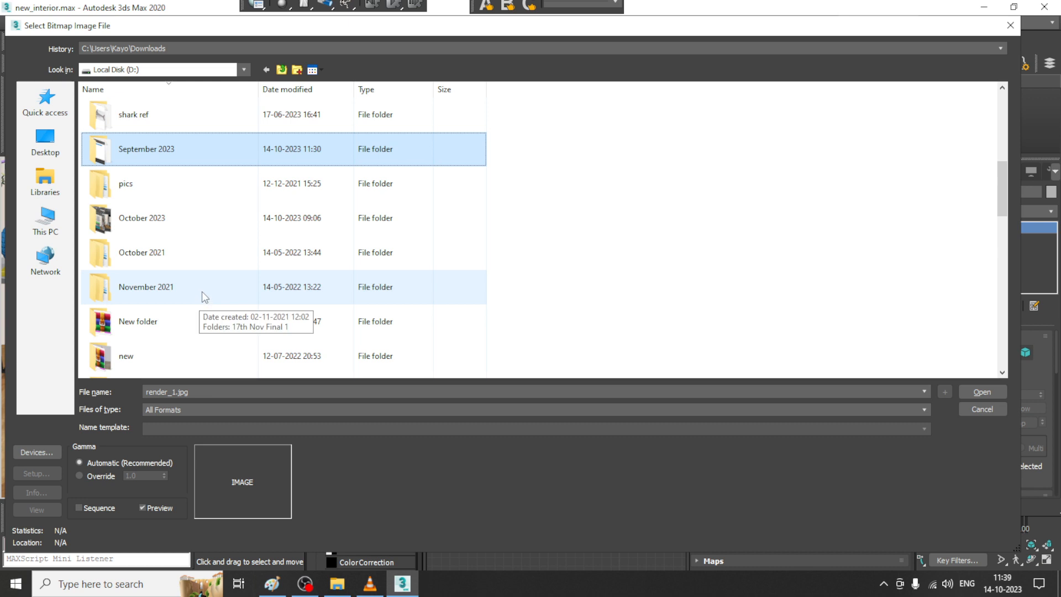
{"action": "scroll", "coordinate": [182, 200], "scroll_direction": "up", "scroll_amount": 2}
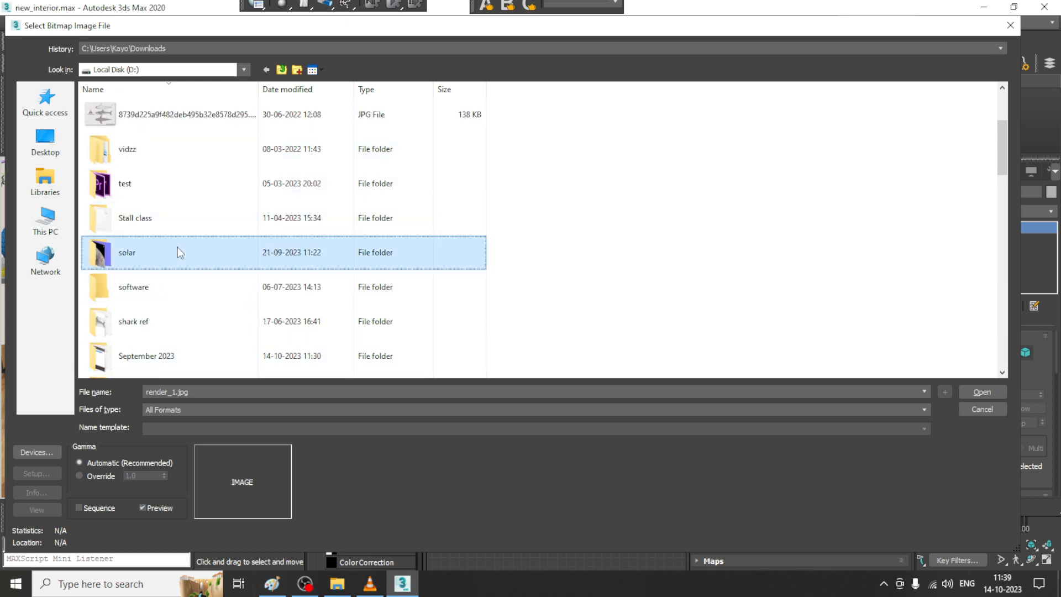
Load the off-white 360_F_245464664 image from August 2023\Textt as the diffuse bitmap and assign the material to the larger floor vase
{"action": "scroll", "coordinate": [174, 271], "scroll_direction": "down", "scroll_amount": 5}
{"action": "double_click", "coordinate": [169, 291]}
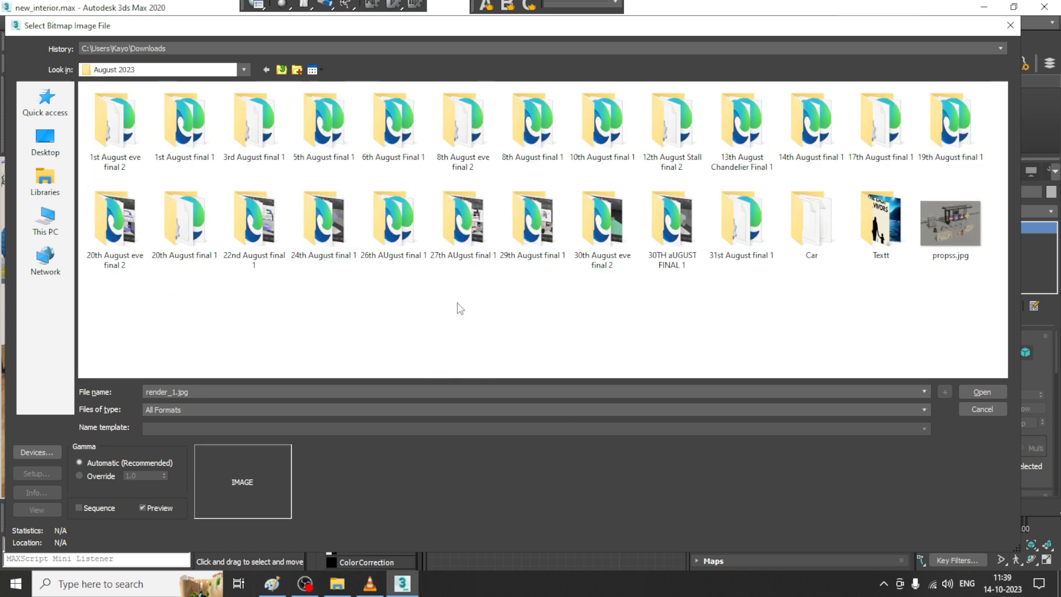
{"action": "double_click", "coordinate": [878, 221]}
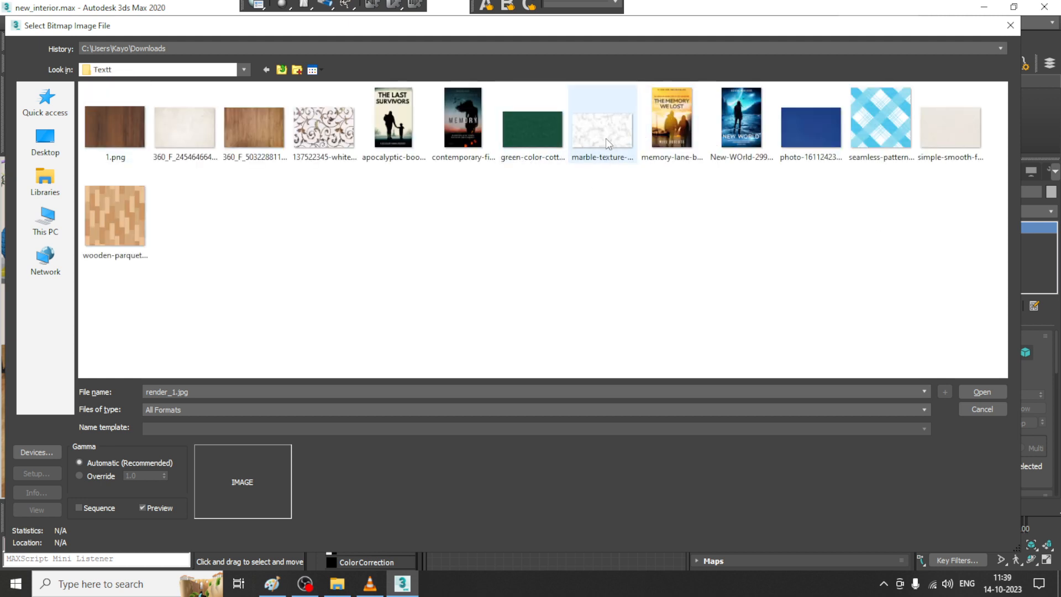
{"action": "left_click", "coordinate": [203, 143]}
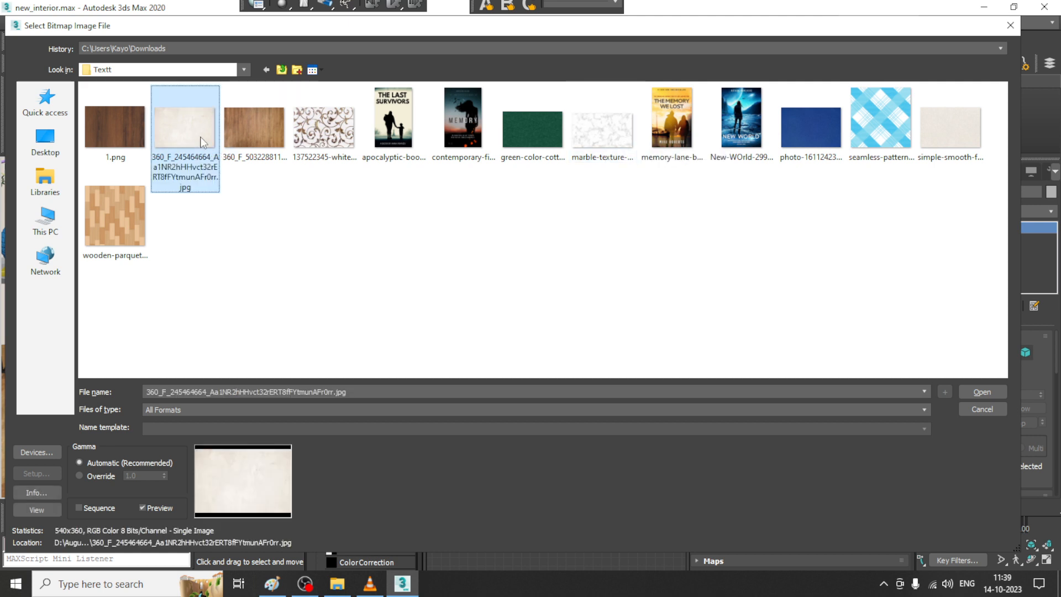
{"action": "double_click", "coordinate": [202, 141]}
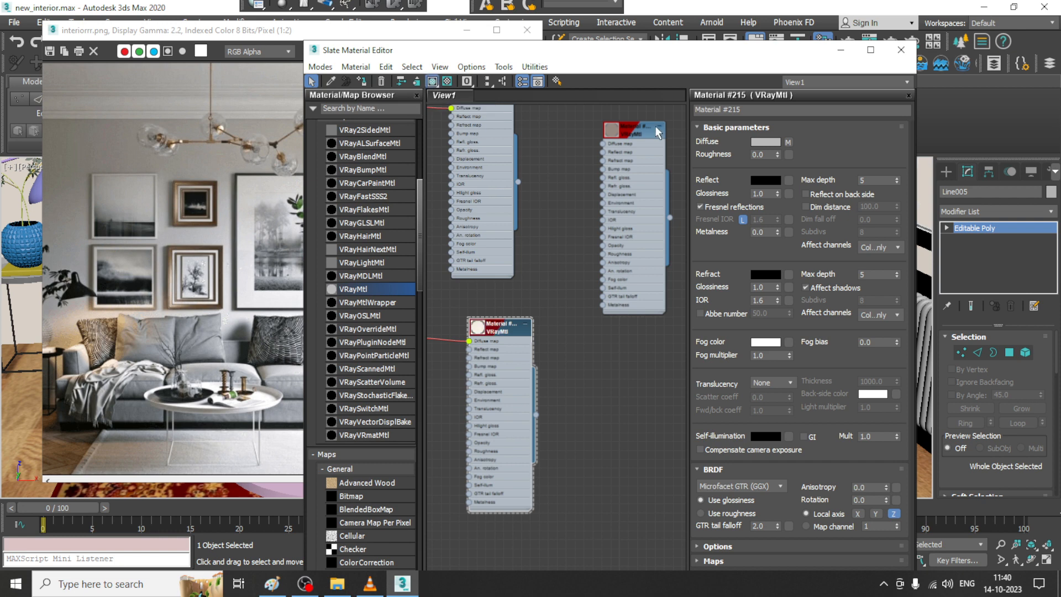
{"action": "left_click", "coordinate": [840, 50]}
Add a UVW Map modifier with Box mapping to the larger floor vase
{"action": "scroll", "coordinate": [706, 304], "scroll_direction": "up", "scroll_amount": 5}
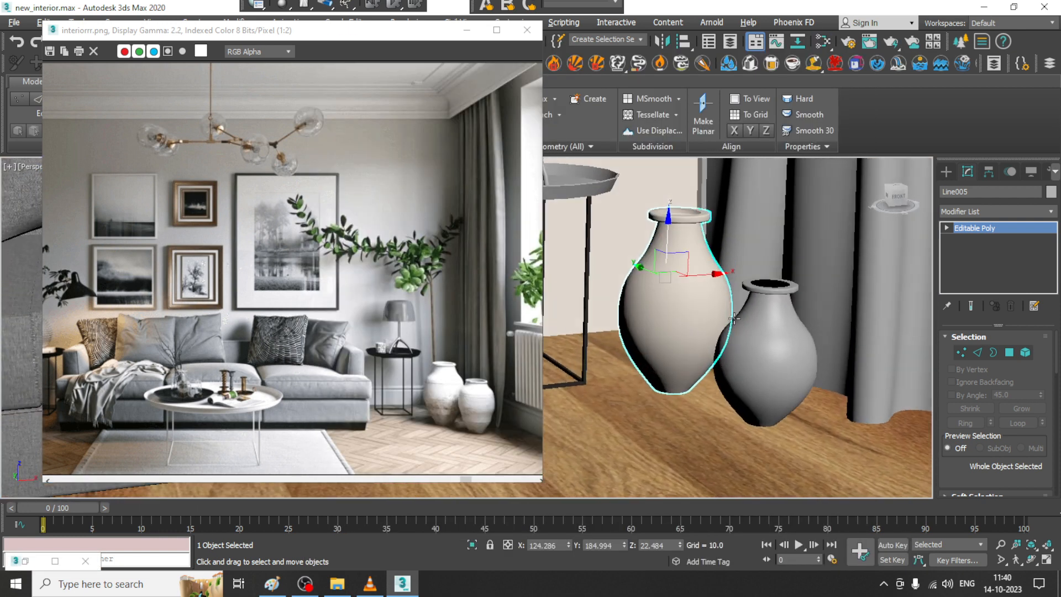
{"action": "middle_click_drag", "start_coordinate": [707, 304], "coordinate": [755, 337]}
{"action": "left_click", "coordinate": [989, 213]}
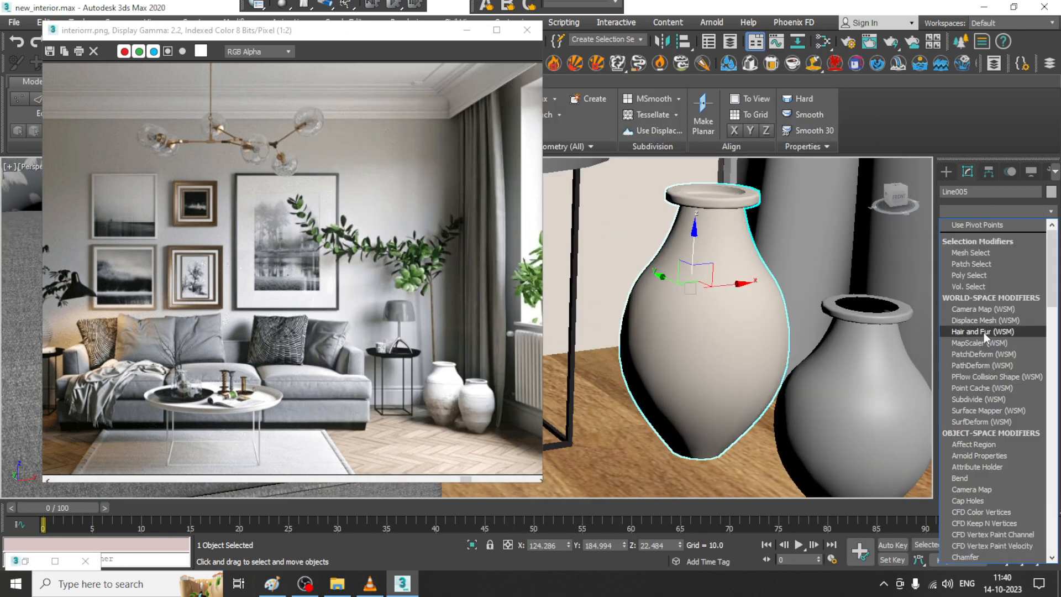
{"action": "scroll", "coordinate": [983, 332], "scroll_direction": "down", "scroll_amount": 10}
{"action": "left_click", "coordinate": [1000, 431]}
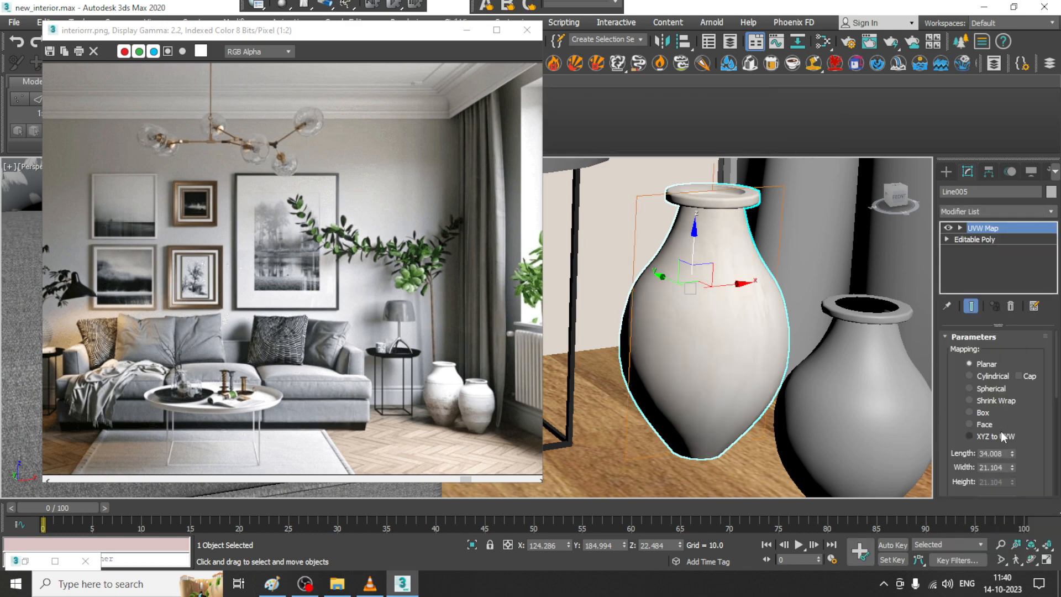
{"action": "left_click", "coordinate": [981, 414]}
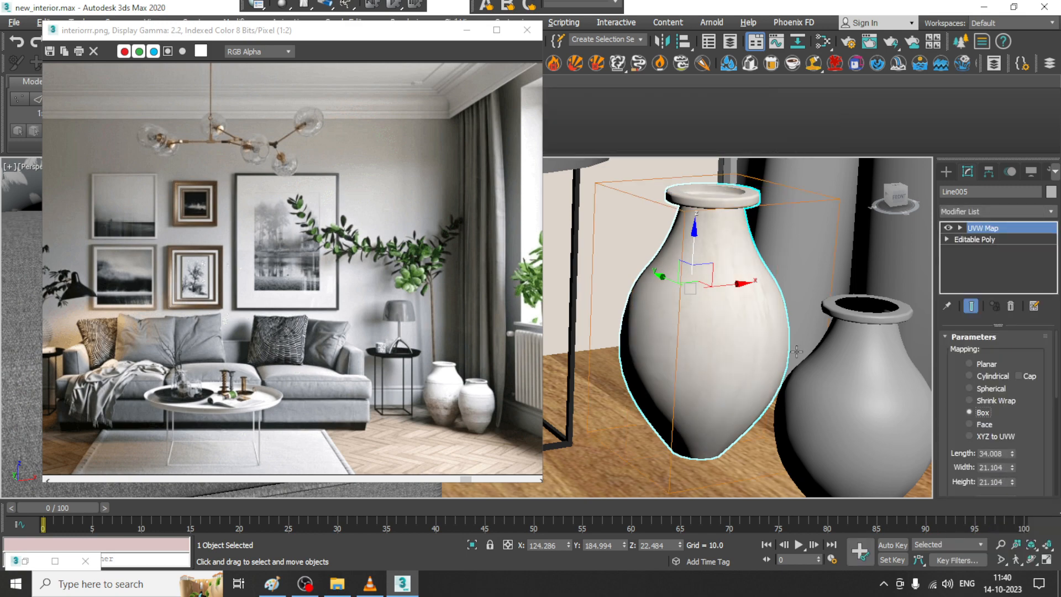
{"action": "middle_click_drag", "start_coordinate": [796, 352], "coordinate": [779, 326], "text": "alt"}
Set the vase material's reflection colour to a grey with value 86
{"action": "key", "text": "m"}
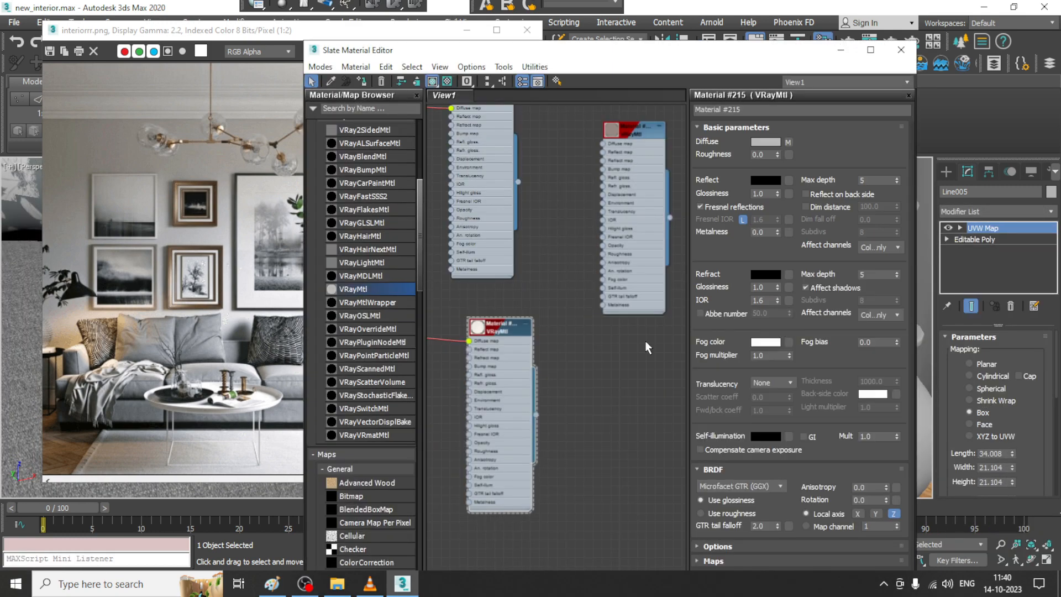
{"action": "left_click", "coordinate": [761, 180]}
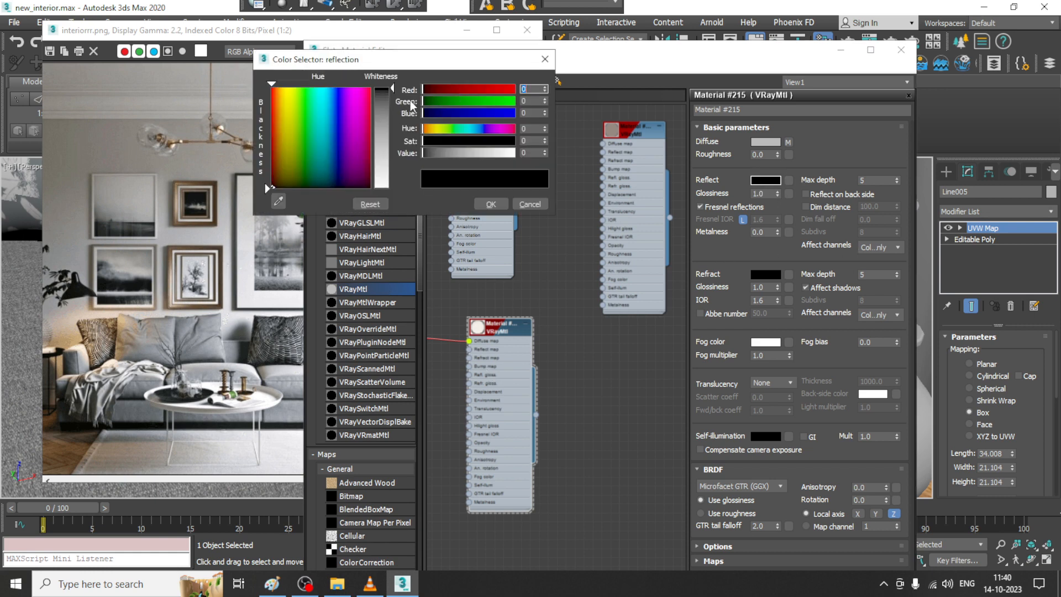
{"action": "left_click_drag", "start_coordinate": [394, 90], "coordinate": [394, 121]}
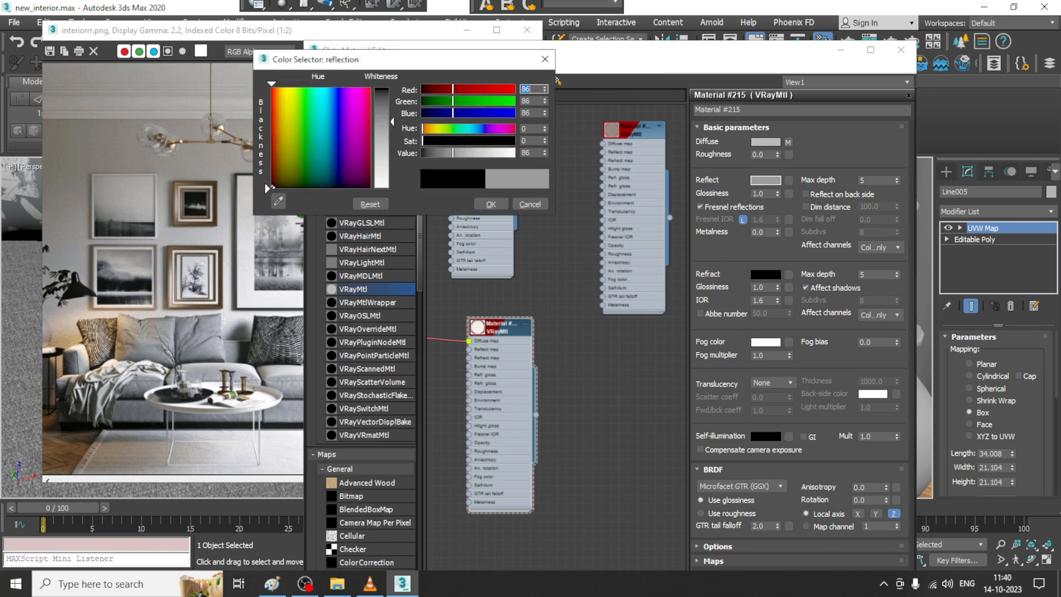
{"action": "left_click", "coordinate": [491, 204]}
{"action": "left_click", "coordinate": [841, 50]}
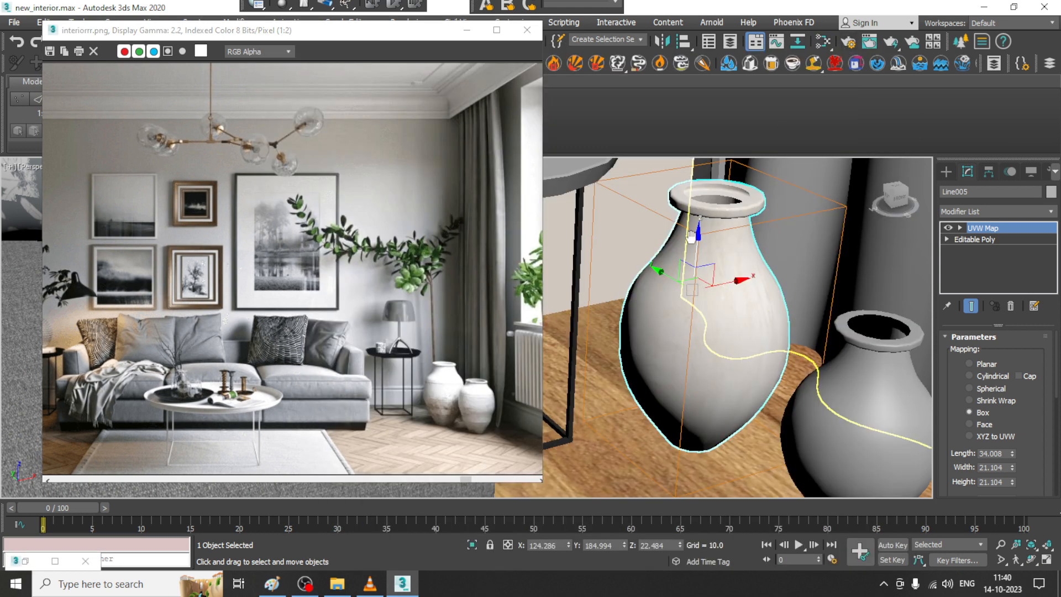
Assign the same off-white reflective VRayMtl to the smaller floor vase
{"action": "scroll", "coordinate": [686, 324], "scroll_direction": "down", "scroll_amount": 3}
{"action": "left_click", "coordinate": [702, 316]}
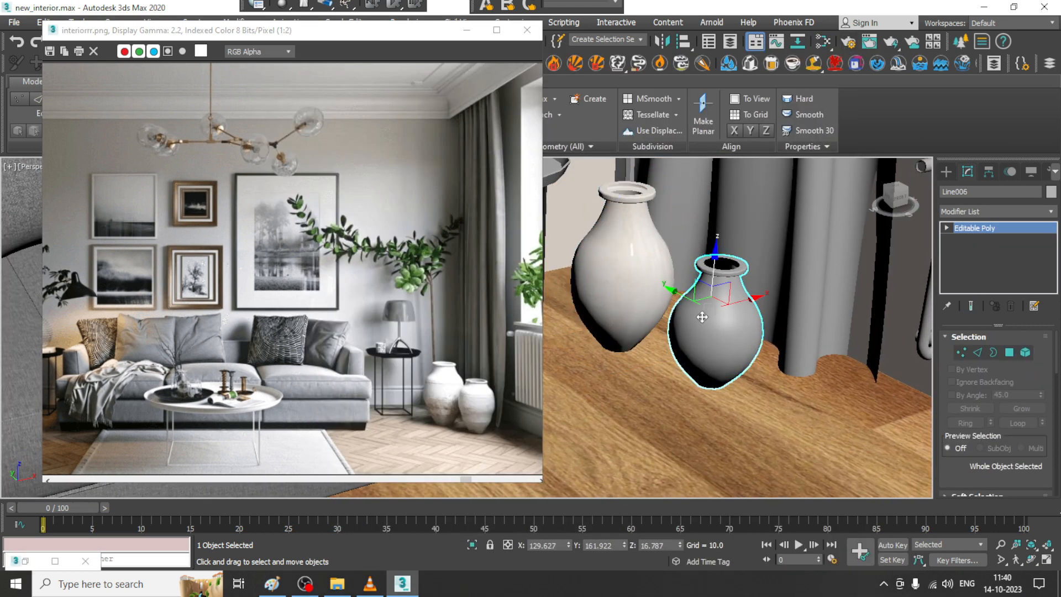
{"action": "key", "text": "m"}
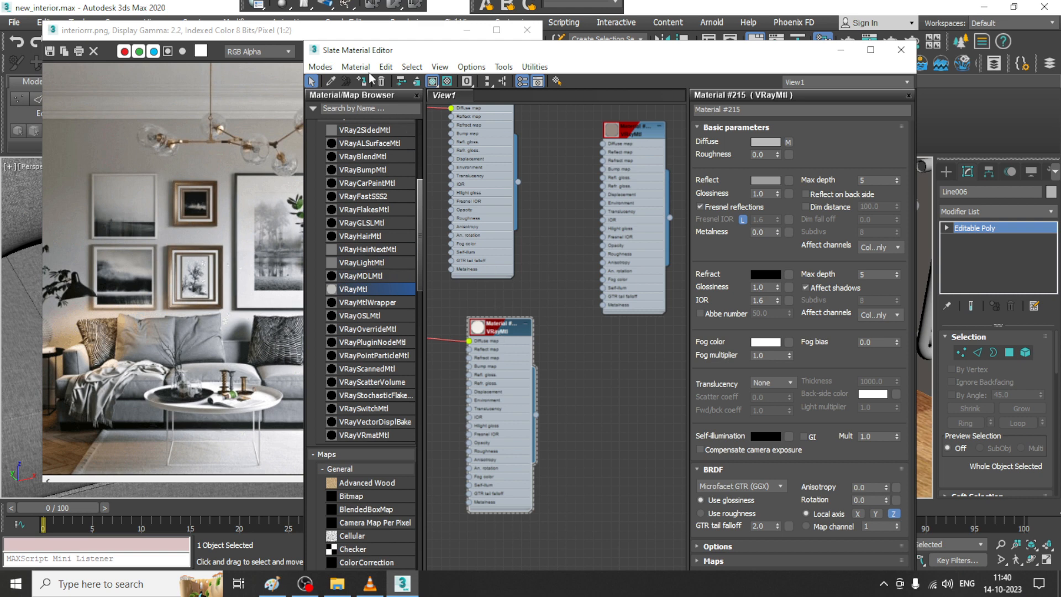
{"action": "left_click", "coordinate": [363, 81]}
{"action": "left_click", "coordinate": [841, 49]}
Assign the vases' off-white material to the pink round top of the coffee table
{"action": "scroll", "coordinate": [732, 307], "scroll_direction": "down", "scroll_amount": 8}
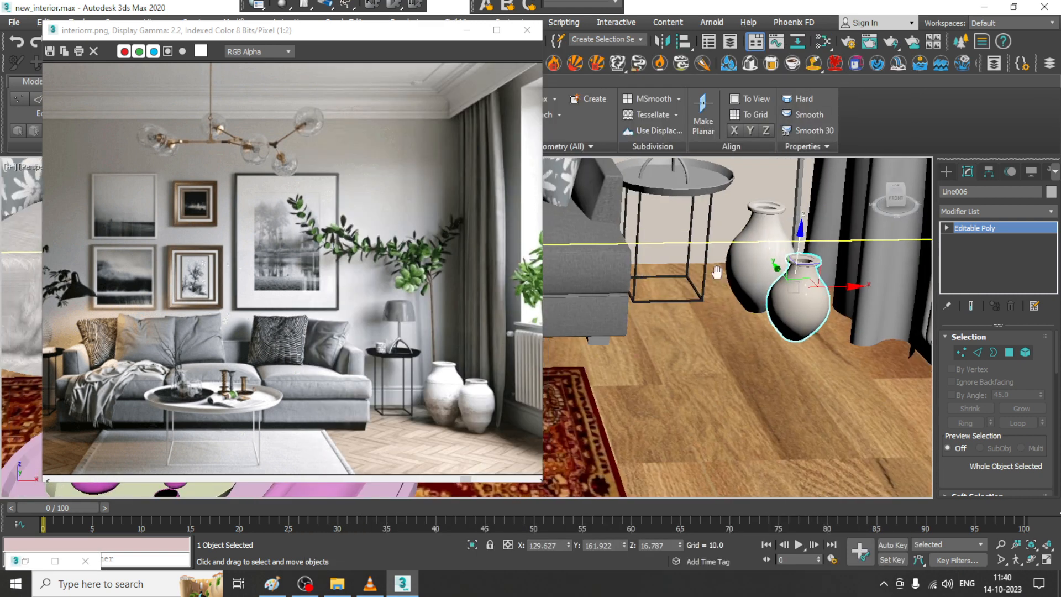
{"action": "middle_click_drag", "start_coordinate": [732, 306], "coordinate": [674, 381], "text": "alt"}
{"action": "left_click", "coordinate": [729, 392]}
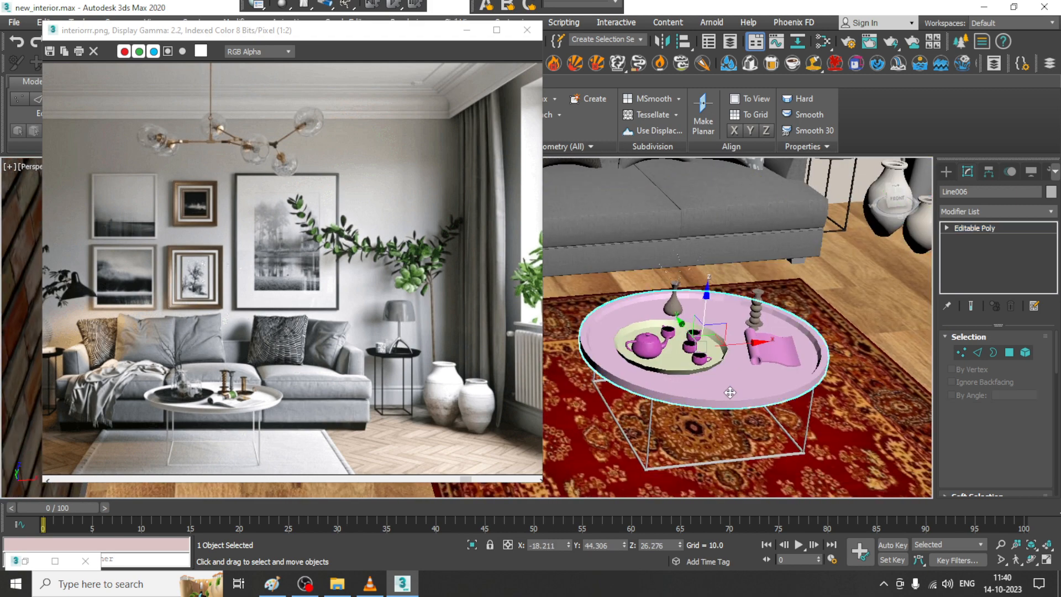
{"action": "key", "text": "m"}
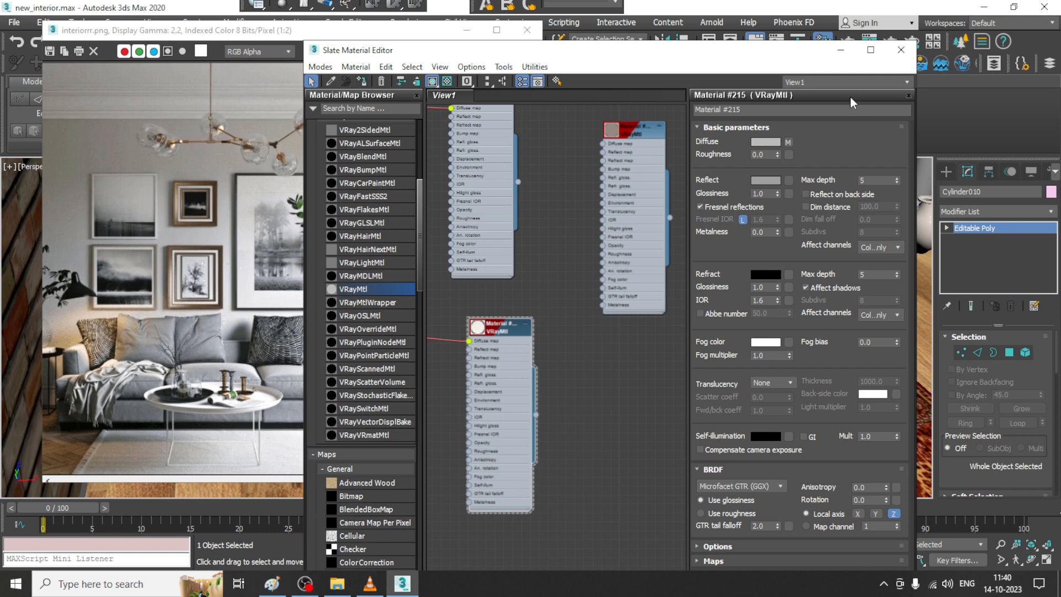
{"action": "left_click", "coordinate": [840, 51]}
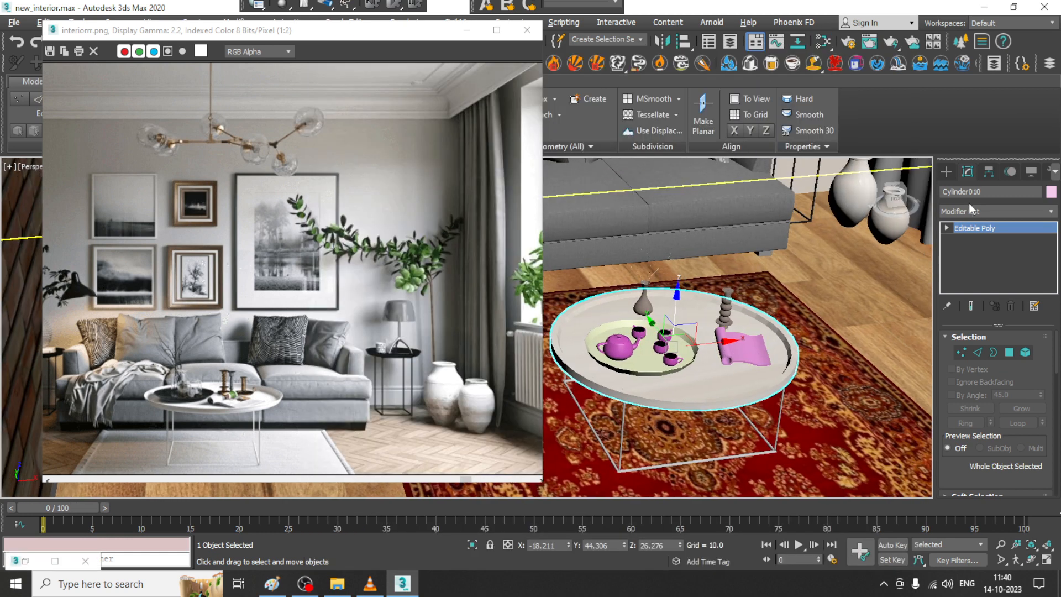
Add a UVW Map modifier with Box mapping to the coffee table's round top
{"action": "left_click", "coordinate": [970, 204]}
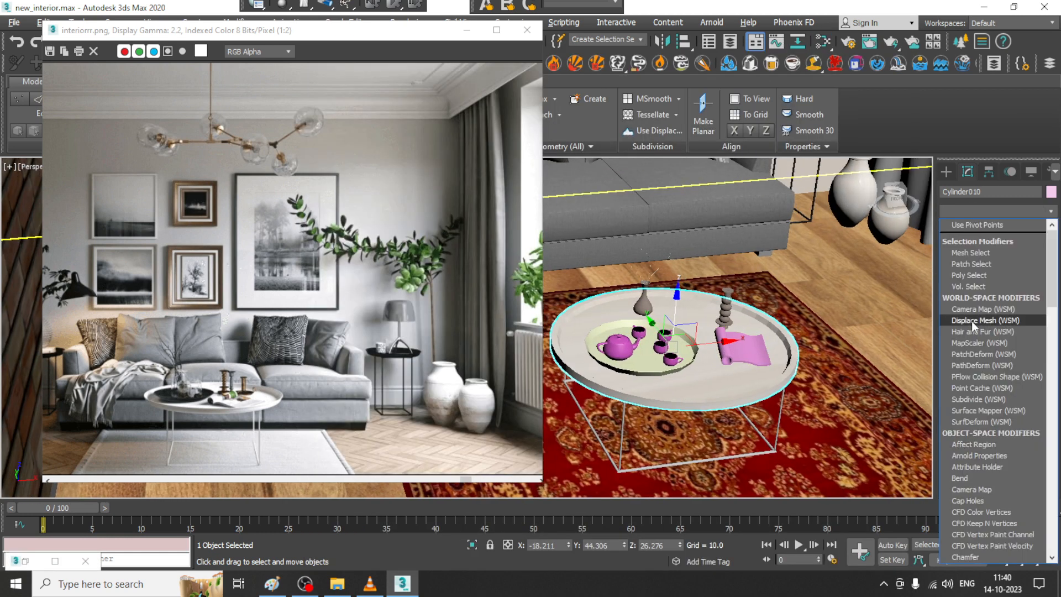
{"action": "key", "text": "u"}
{"action": "left_click", "coordinate": [1001, 430]}
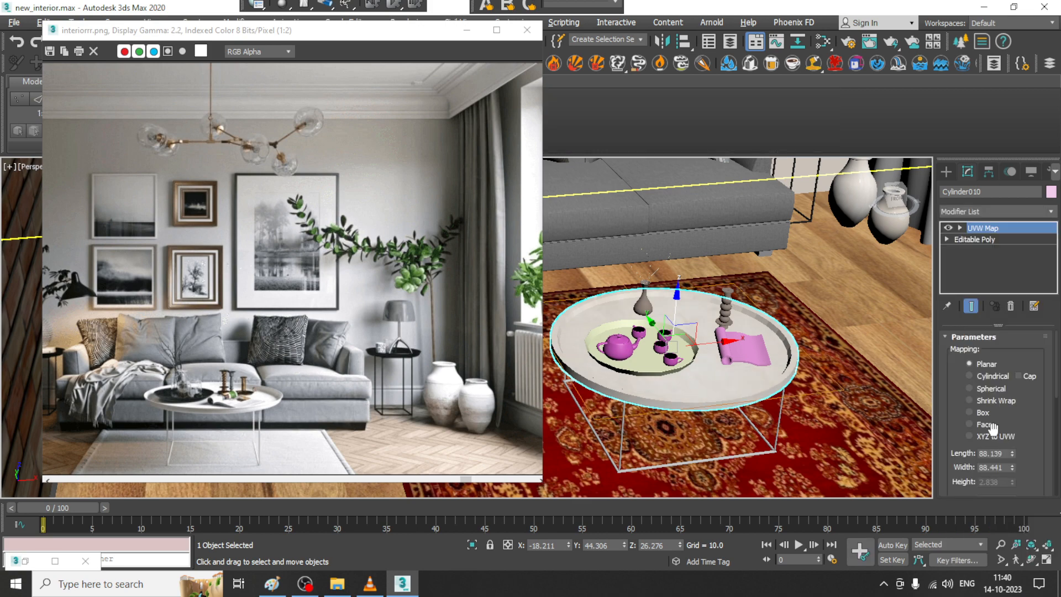
{"action": "left_click", "coordinate": [983, 413]}
{"action": "middle_click_drag", "start_coordinate": [785, 353], "coordinate": [791, 389], "text": "alt"}
{"action": "scroll", "coordinate": [733, 337], "scroll_direction": "up", "scroll_amount": 3}
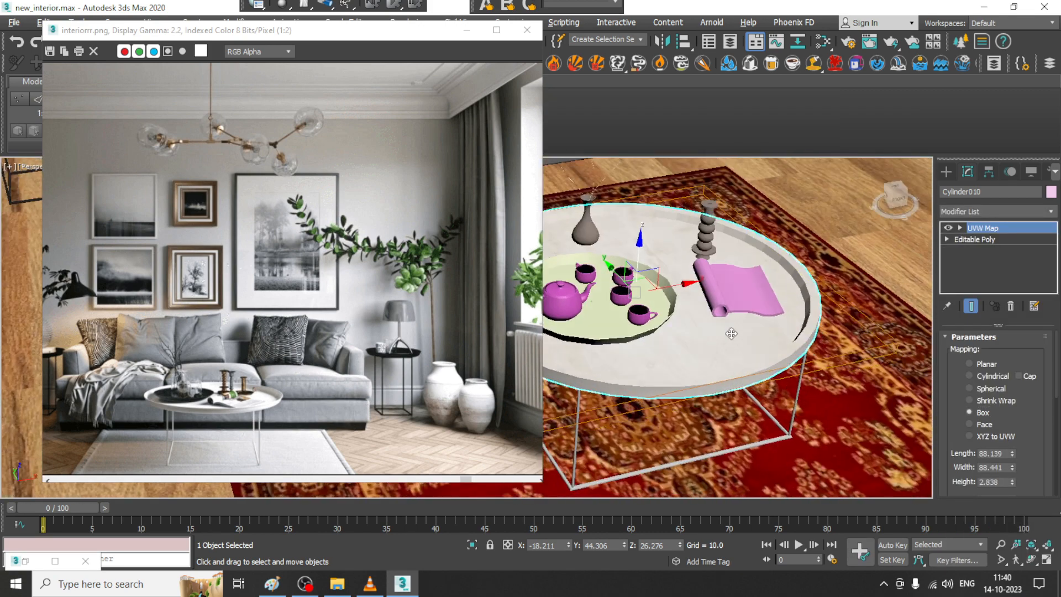
Add a UVW Map modifier with Box mapping to the smaller floor vase beside the curtain
{"action": "scroll", "coordinate": [740, 342], "scroll_direction": "down", "scroll_amount": 3}
{"action": "middle_click_drag", "start_coordinate": [796, 205], "coordinate": [698, 331]}
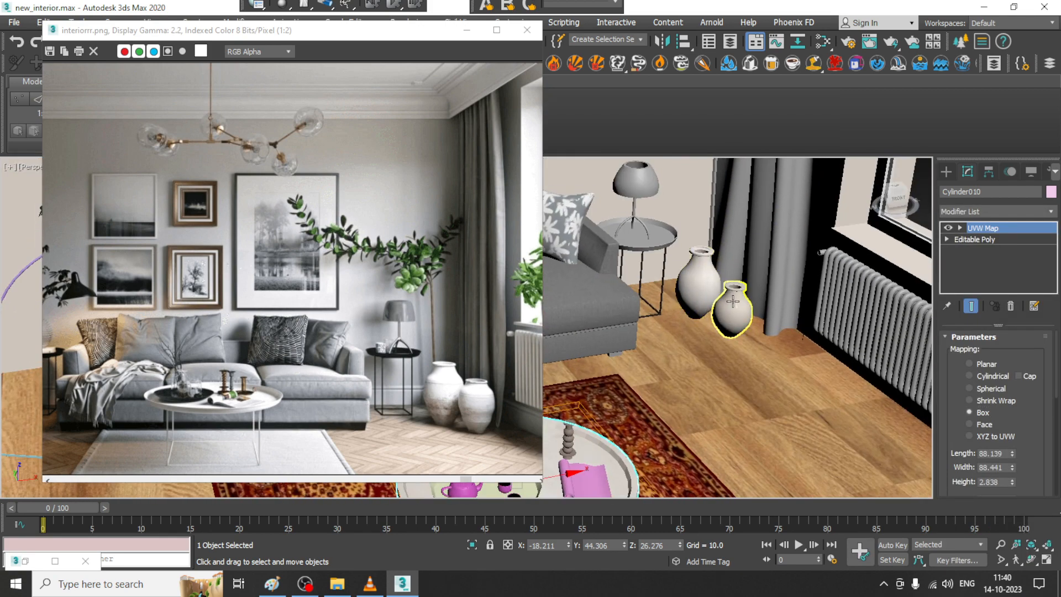
{"action": "left_click", "coordinate": [731, 301]}
{"action": "scroll", "coordinate": [786, 335], "scroll_direction": "up", "scroll_amount": 4}
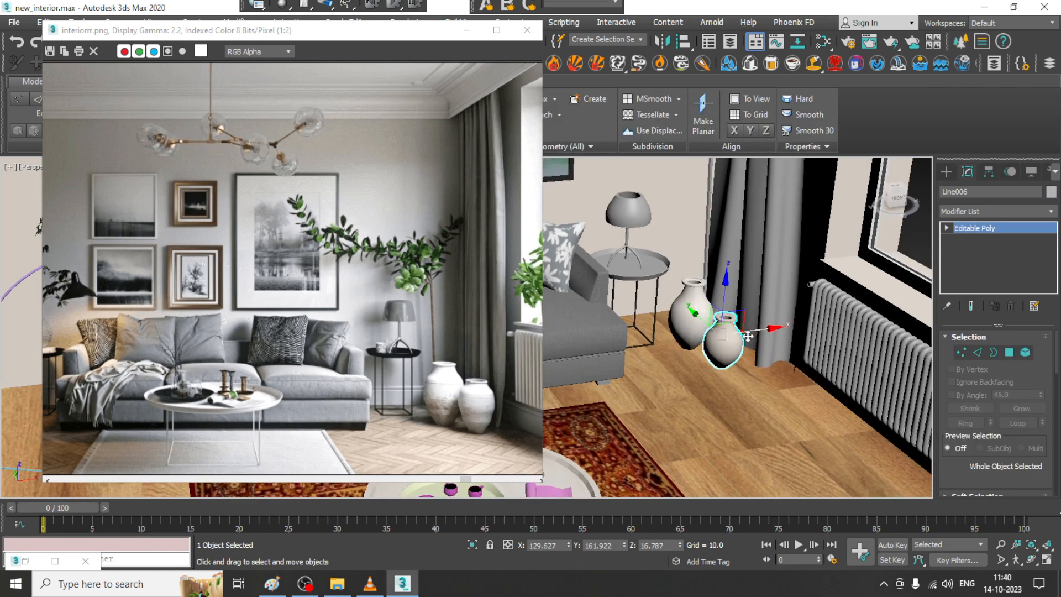
{"action": "left_click", "coordinate": [673, 316]}
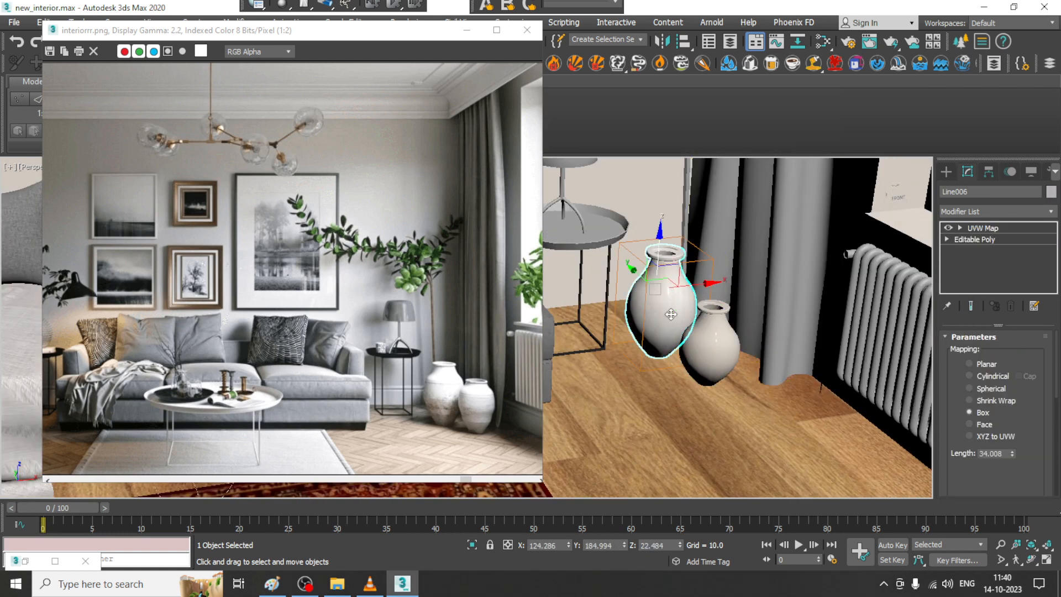
{"action": "left_click", "coordinate": [732, 345]}
{"action": "left_click", "coordinate": [995, 211]}
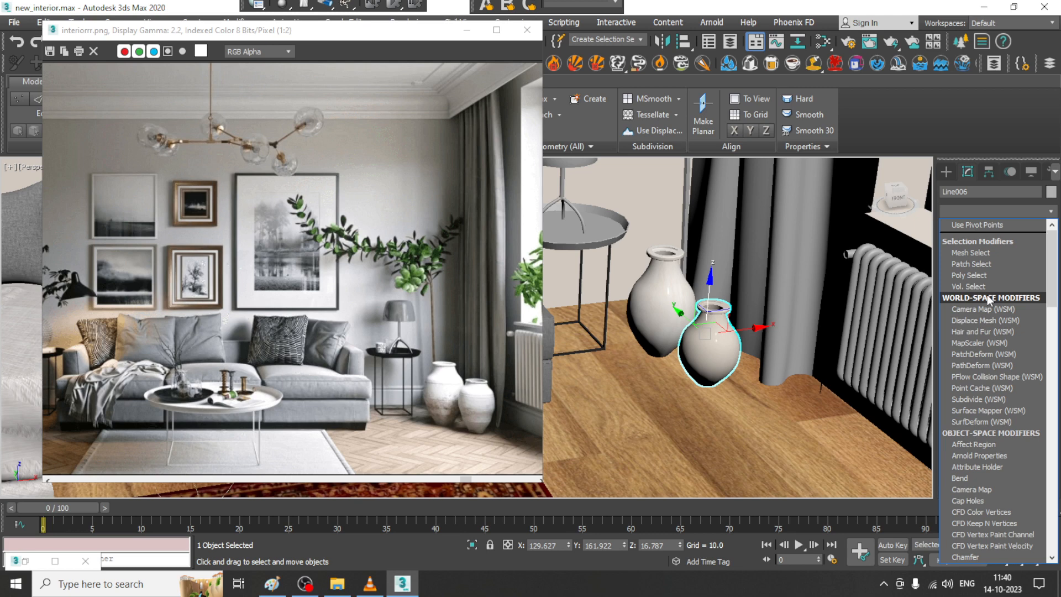
{"action": "key", "text": "u"}
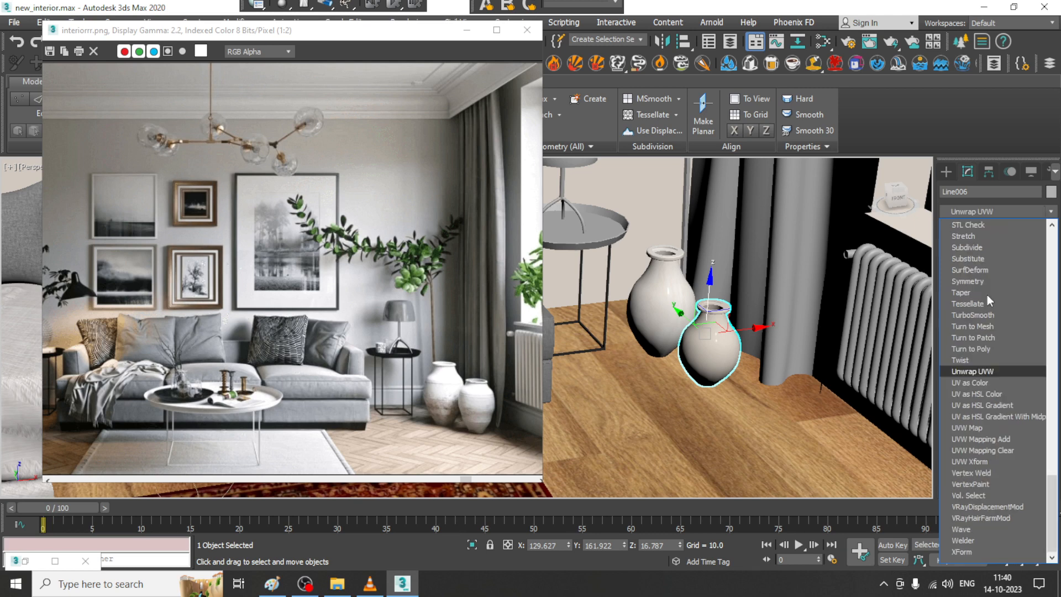
{"action": "left_click", "coordinate": [976, 428]}
{"action": "middle_click_drag", "start_coordinate": [723, 352], "coordinate": [765, 354]}
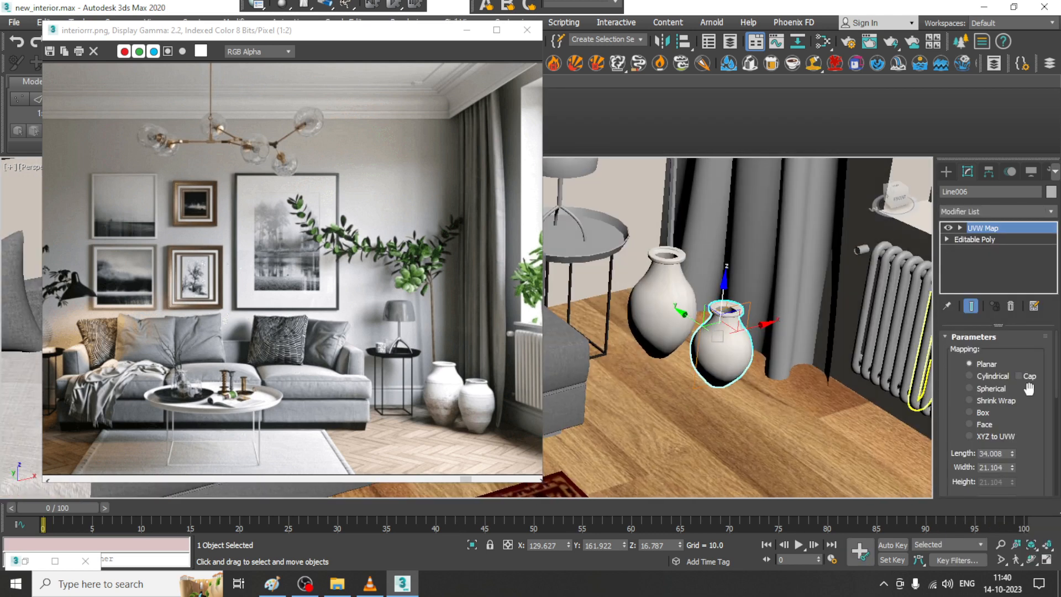
{"action": "left_click", "coordinate": [980, 415]}
{"action": "scroll", "coordinate": [770, 365], "scroll_direction": "up", "scroll_amount": 4}
{"action": "scroll", "coordinate": [768, 365], "scroll_direction": "down", "scroll_amount": 2}
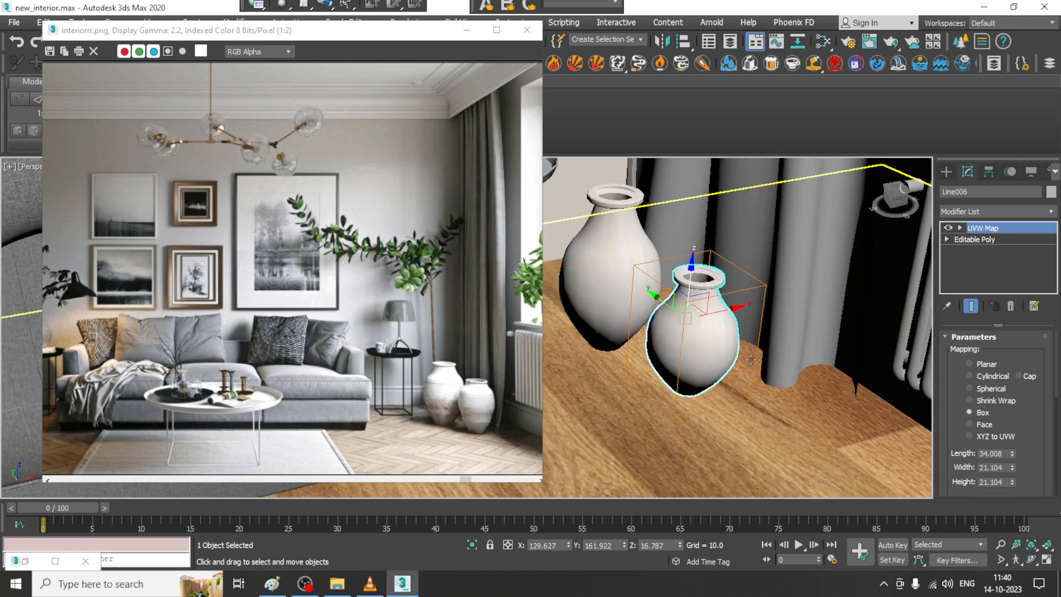
Frame the whole living room in the view and shift the reference image window aside to uncover more of the scene
{"action": "middle_click_drag", "start_coordinate": [600, 384], "coordinate": [735, 346]}
{"action": "scroll", "coordinate": [697, 361], "scroll_direction": "down", "scroll_amount": 4}
{"action": "scroll", "coordinate": [675, 365], "scroll_direction": "down", "scroll_amount": 2}
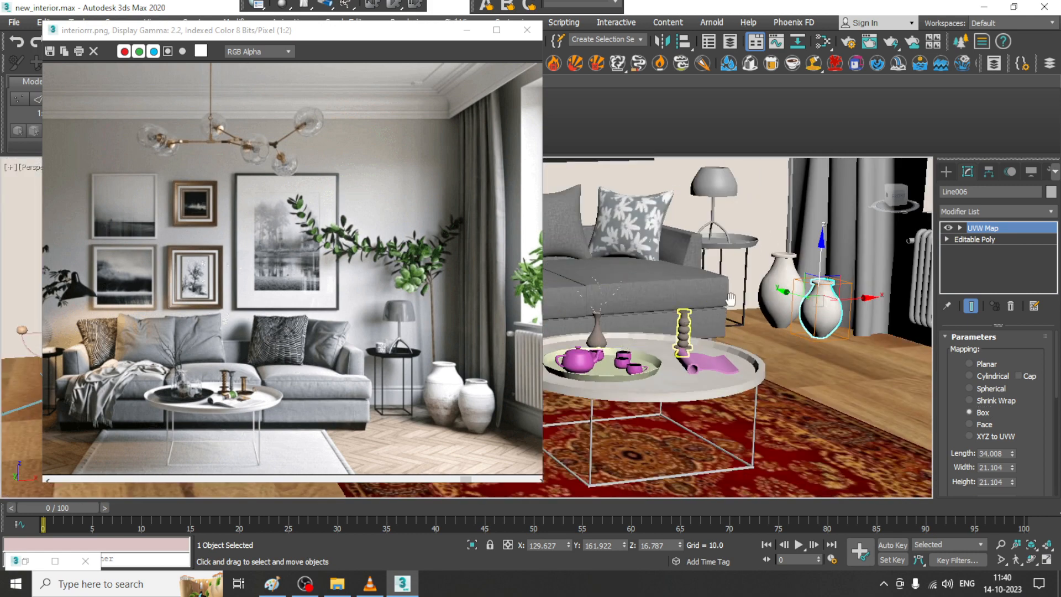
{"action": "mouse_move", "coordinate": [676, 365]}
{"action": "middle_mouse_down"}
{"action": "mouse_move", "coordinate": [726, 358]}
{"action": "mouse_move", "coordinate": [723, 411]}
{"action": "middle_mouse_up"}
{"action": "scroll", "coordinate": [723, 387], "scroll_direction": "down", "scroll_amount": 5}
{"action": "middle_click_drag", "start_coordinate": [748, 334], "coordinate": [765, 409]}
{"action": "mouse_move", "coordinate": [765, 409]}
{"action": "middle_mouse_down", "text": "alt"}
{"action": "mouse_move", "coordinate": [705, 357]}
{"action": "mouse_move", "coordinate": [723, 283]}
{"action": "middle_mouse_up", "text": "alt"}
{"action": "middle_click_drag", "start_coordinate": [723, 283], "coordinate": [733, 314]}
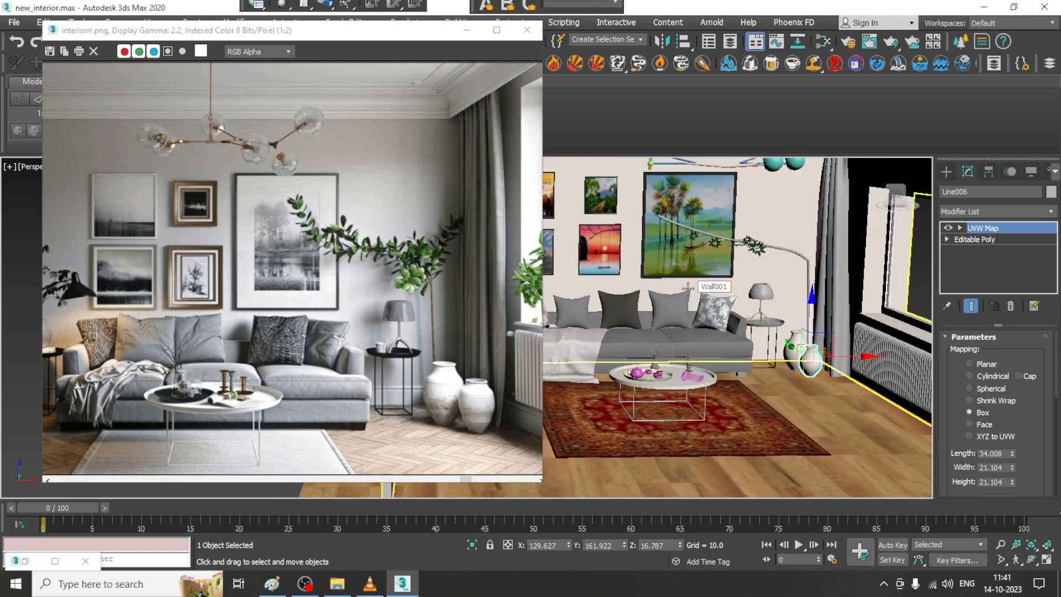
{"action": "left_click_drag", "start_coordinate": [364, 32], "coordinate": [272, 55]}
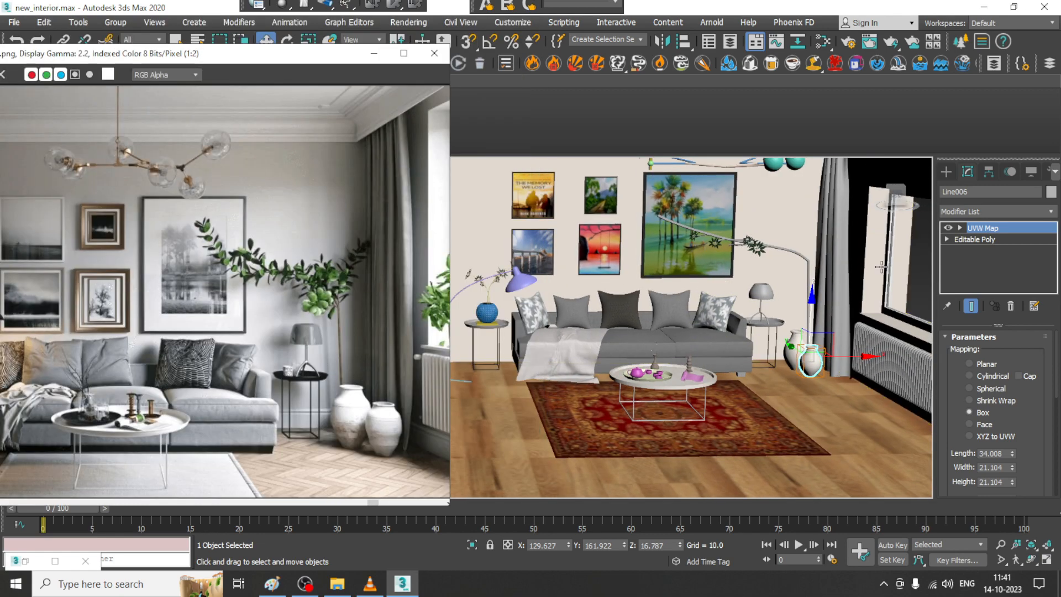
Select the round tops of both side tables and create a new VRayMtl with a near-black diffuse colour of value 5
{"action": "scroll", "coordinate": [771, 307], "scroll_direction": "up", "scroll_amount": 3}
{"action": "middle_click_drag", "start_coordinate": [771, 307], "coordinate": [776, 329], "text": "alt"}
{"action": "left_click", "coordinate": [738, 326]}
{"action": "middle_click_drag", "start_coordinate": [686, 319], "coordinate": [770, 289]}
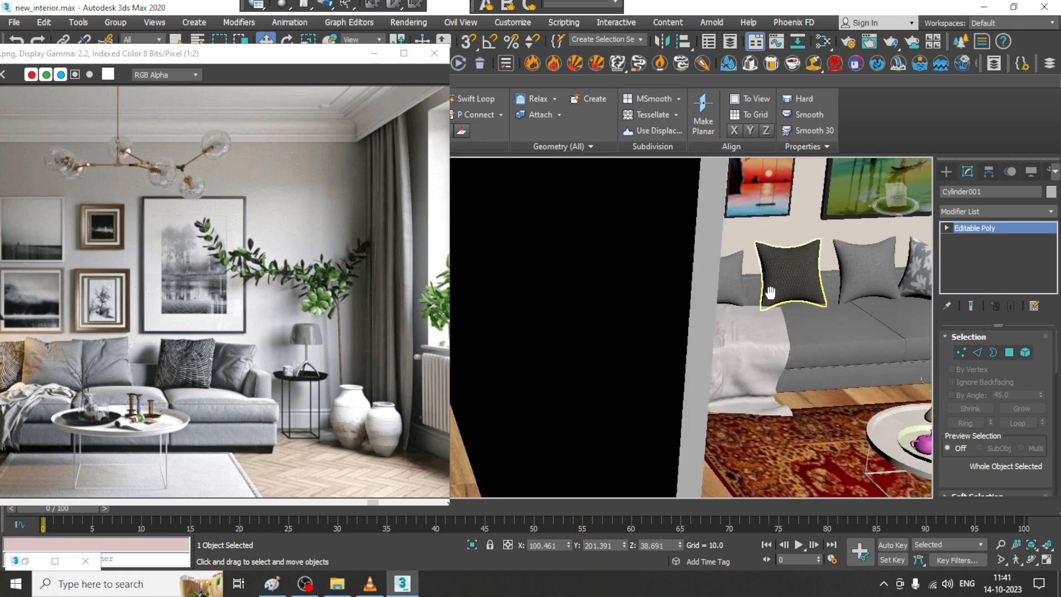
{"action": "scroll", "coordinate": [735, 307], "scroll_direction": "up", "scroll_amount": 2}
{"action": "middle_click_drag", "start_coordinate": [694, 326], "coordinate": [624, 290], "text": "alt"}
{"action": "left_click", "coordinate": [585, 268], "text": "ctrl"}
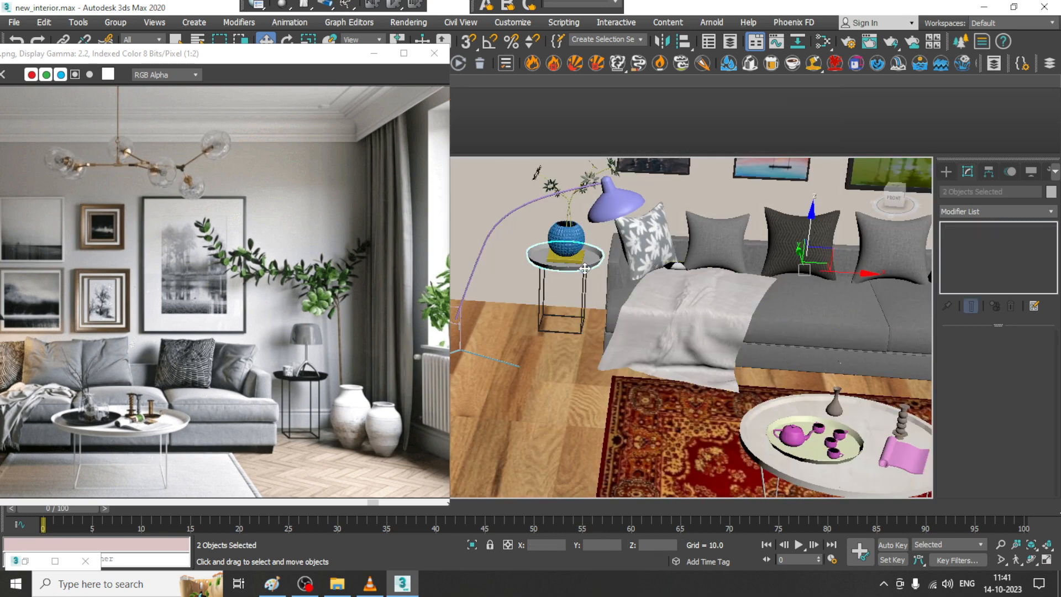
{"action": "key", "text": "m"}
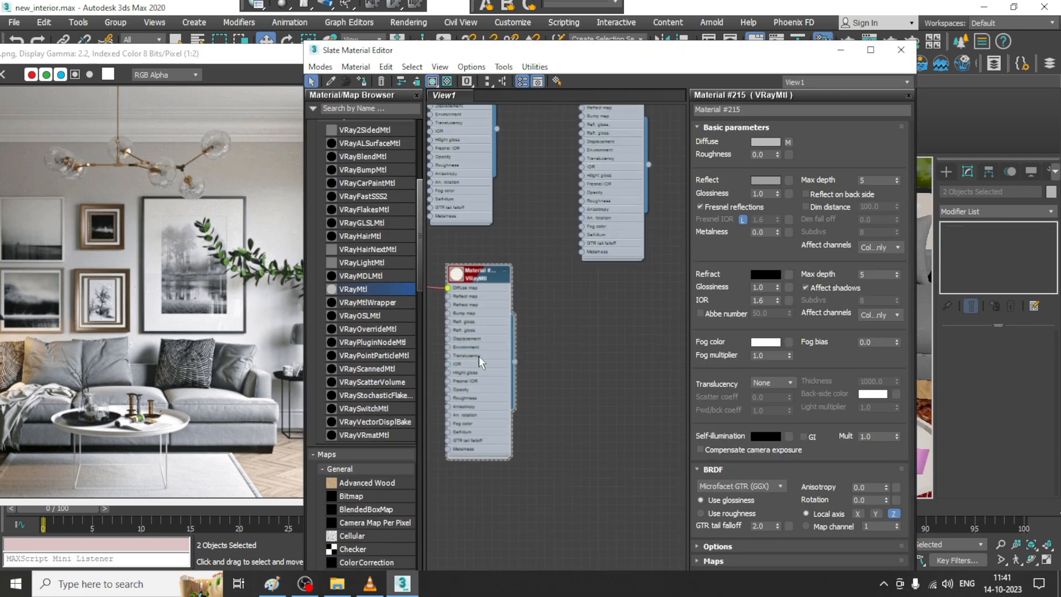
{"action": "left_click_drag", "start_coordinate": [361, 288], "coordinate": [584, 284]}
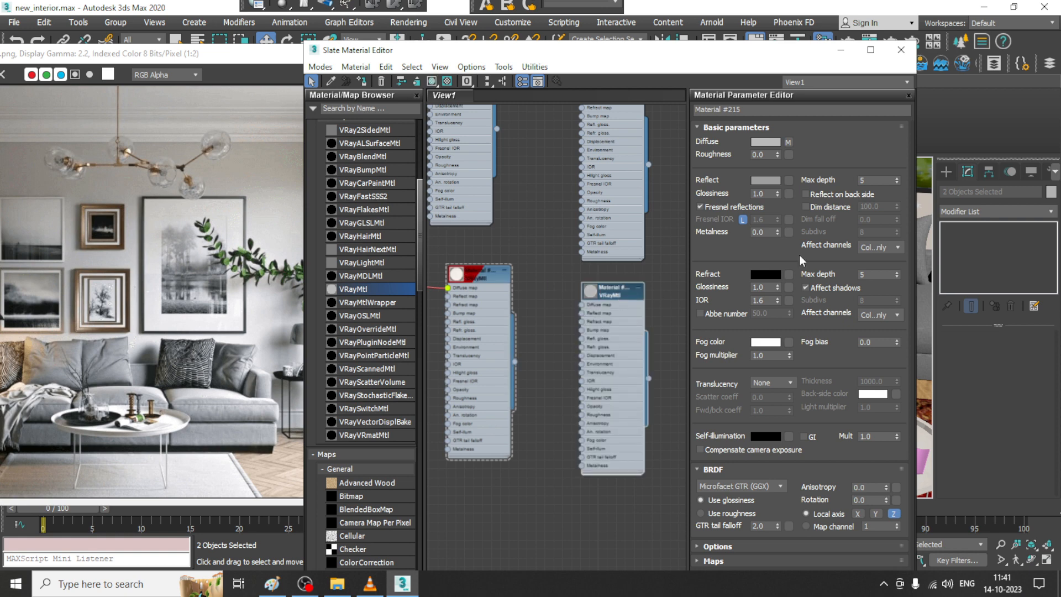
{"action": "left_click", "coordinate": [770, 142]}
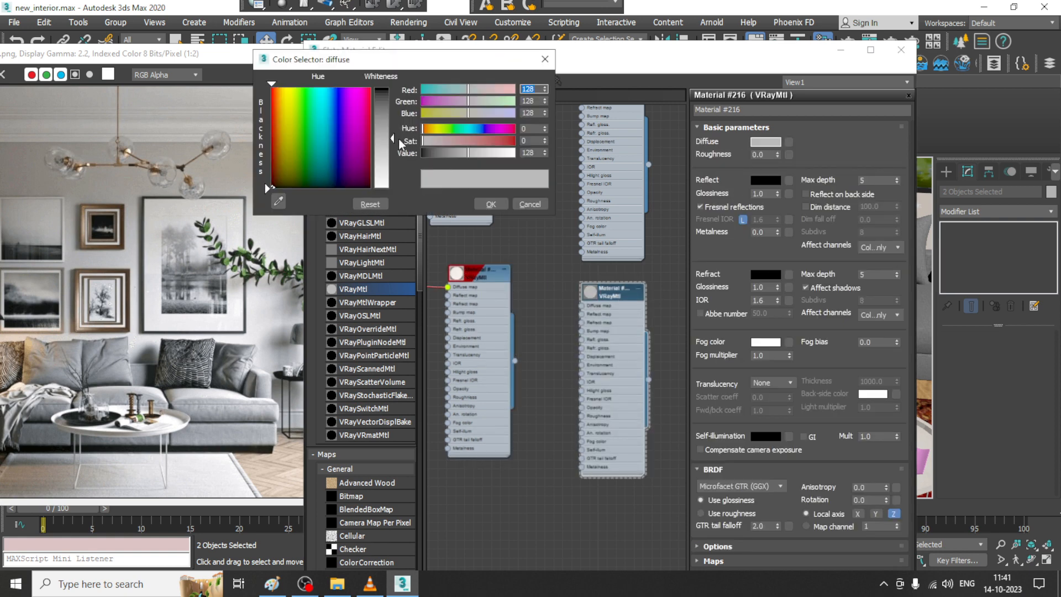
{"action": "left_click_drag", "start_coordinate": [399, 138], "coordinate": [399, 90]}
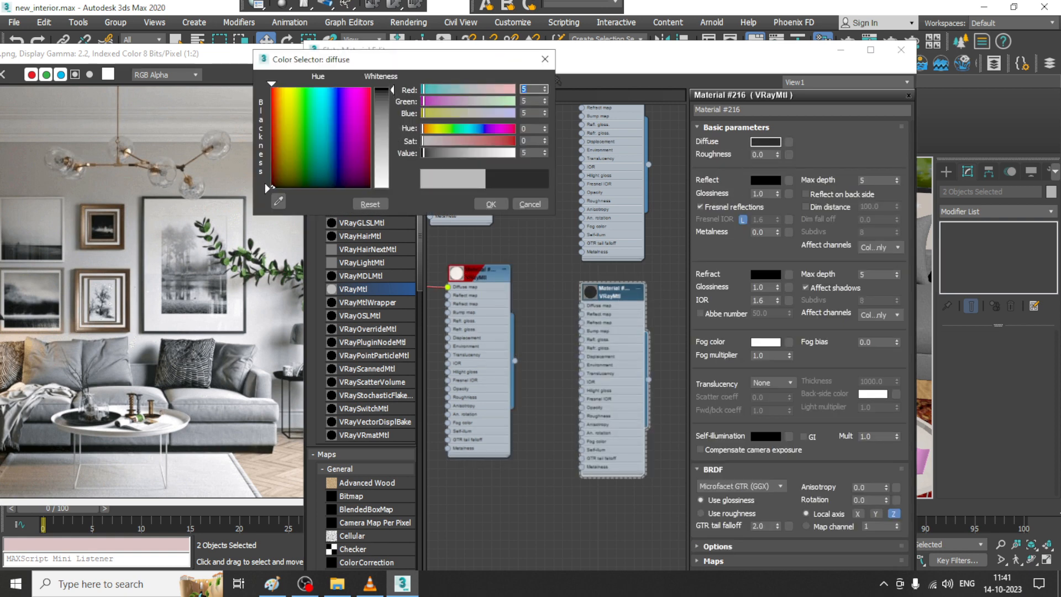
{"action": "left_click", "coordinate": [491, 204]}
Give the near-black material a dark, slightly reddish grey reflection colour
{"action": "left_click", "coordinate": [763, 178]}
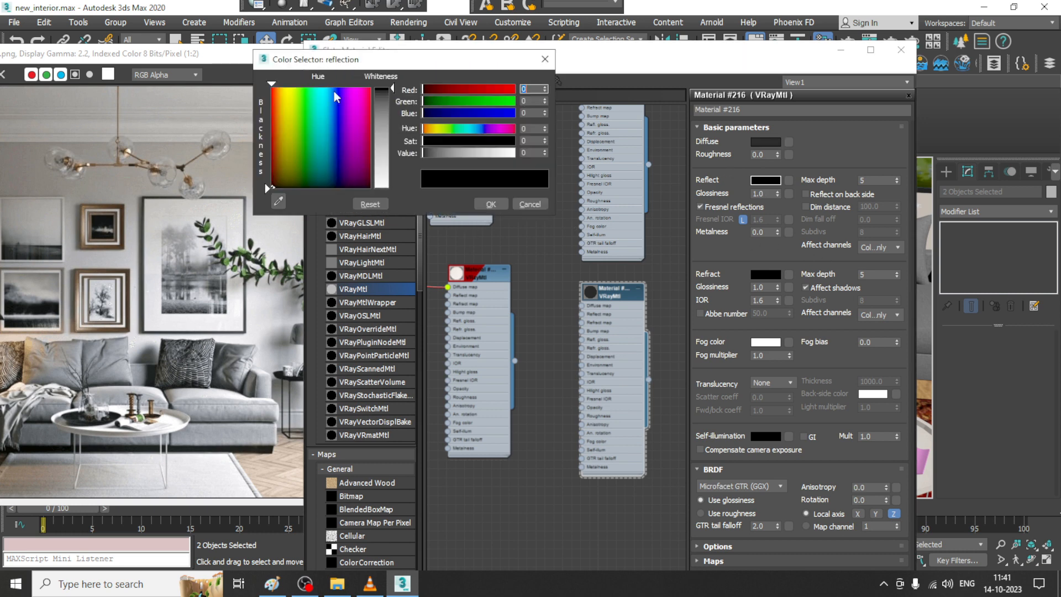
{"action": "left_click_drag", "start_coordinate": [390, 101], "coordinate": [391, 139]}
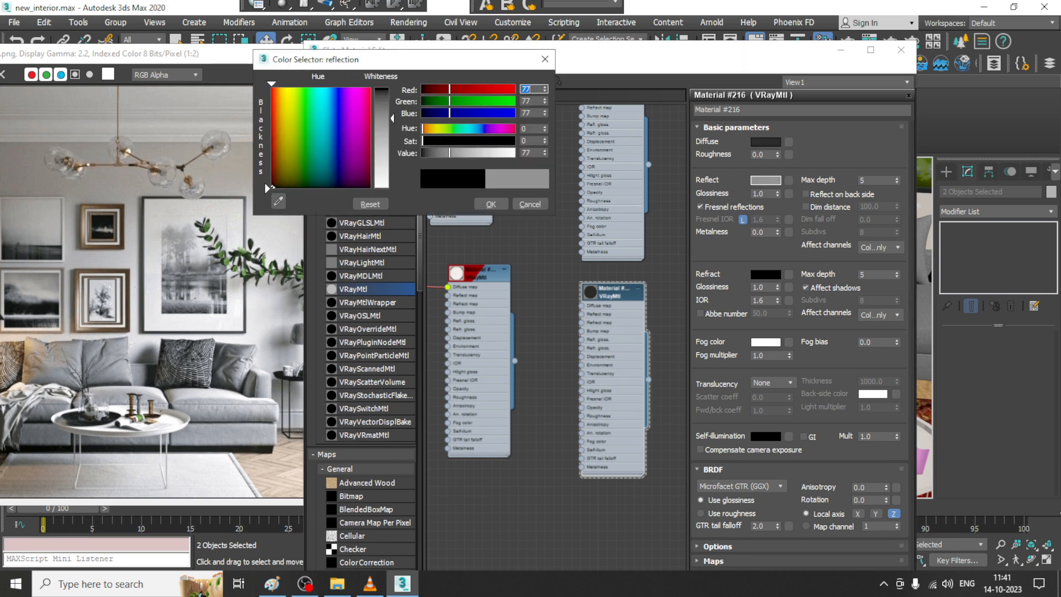
{"action": "left_click", "coordinate": [490, 204]}
{"action": "left_click", "coordinate": [757, 182]}
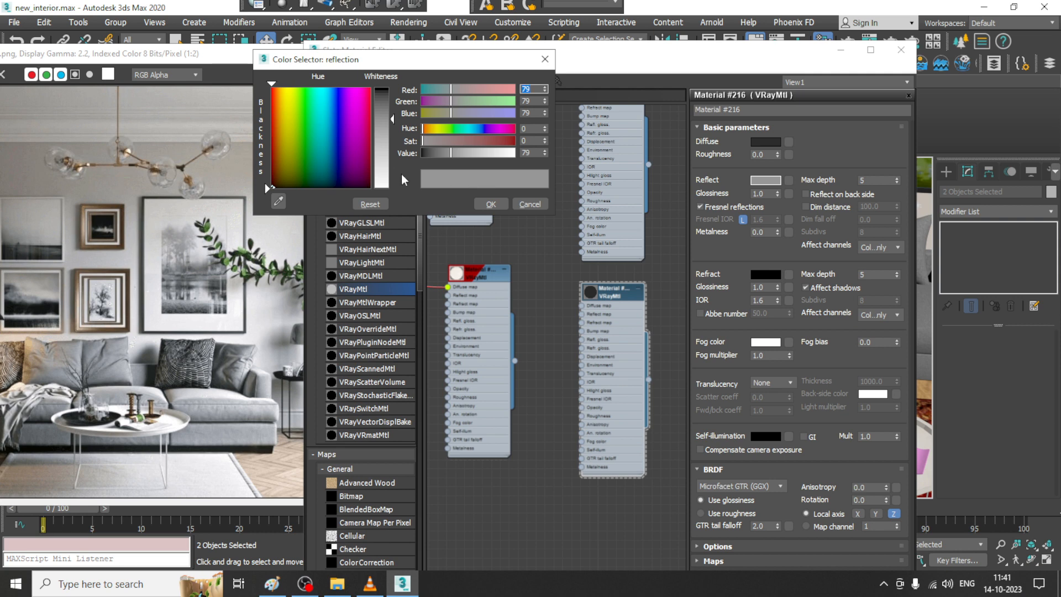
{"action": "left_click_drag", "start_coordinate": [282, 115], "coordinate": [272, 180]}
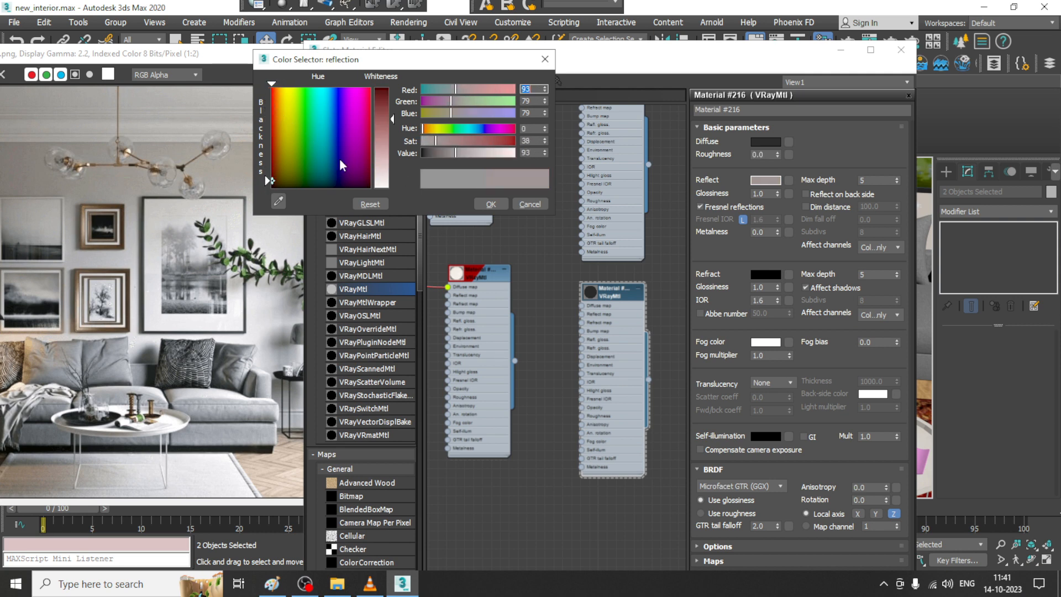
{"action": "left_click_drag", "start_coordinate": [392, 117], "coordinate": [393, 104]}
{"action": "left_click", "coordinate": [500, 204]}
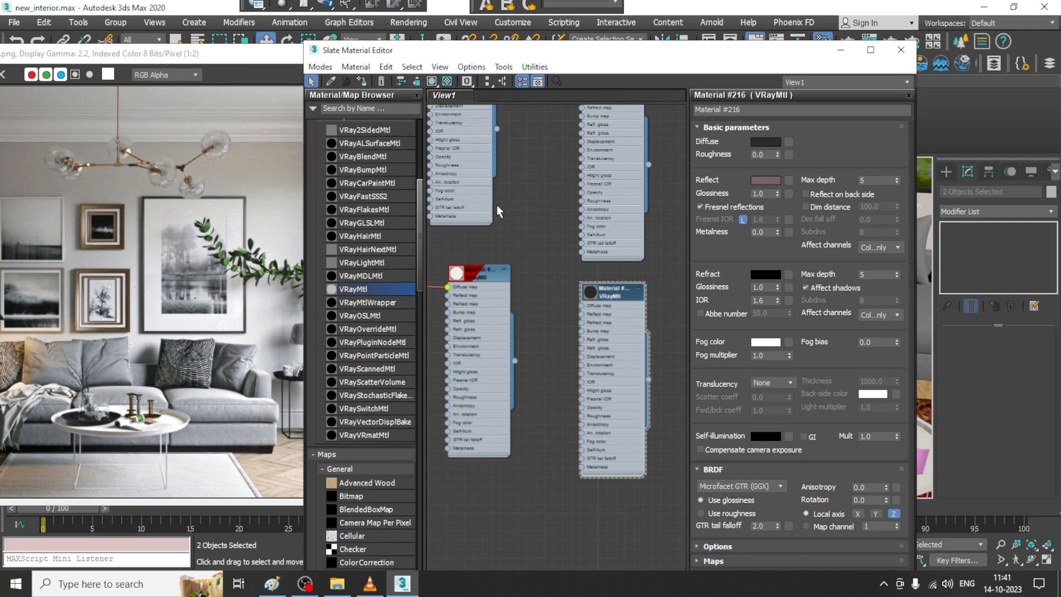
Apply the near-black reflective material to both side table tops, shown in the viewport, and save the scene
{"action": "left_click", "coordinate": [431, 82]}
{"action": "left_click", "coordinate": [840, 50]}
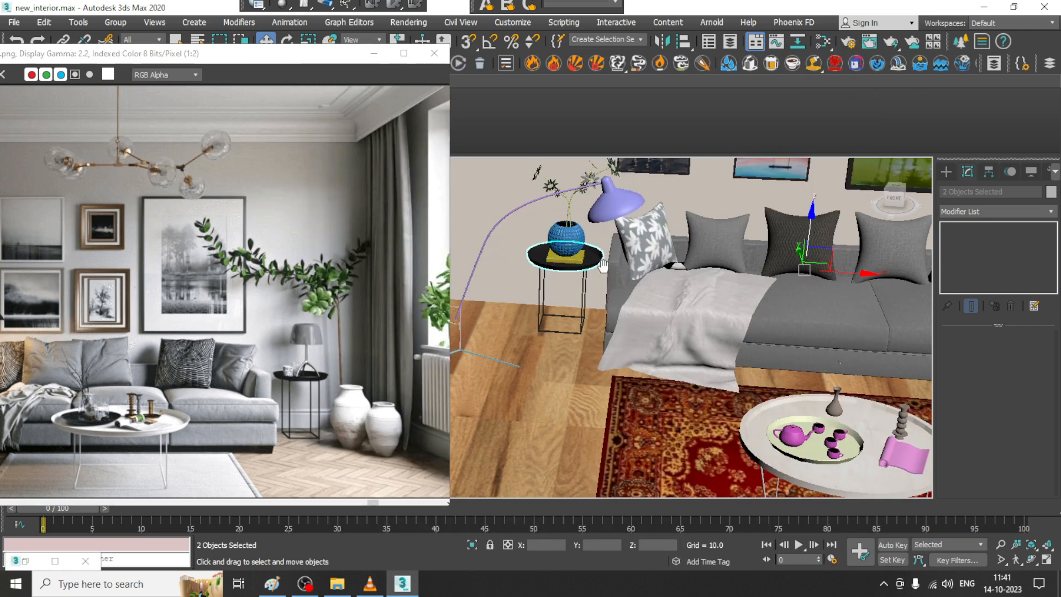
{"action": "scroll", "coordinate": [601, 283], "scroll_direction": "down", "scroll_amount": 3}
{"action": "middle_click_drag", "start_coordinate": [770, 321], "coordinate": [728, 330], "text": "alt"}
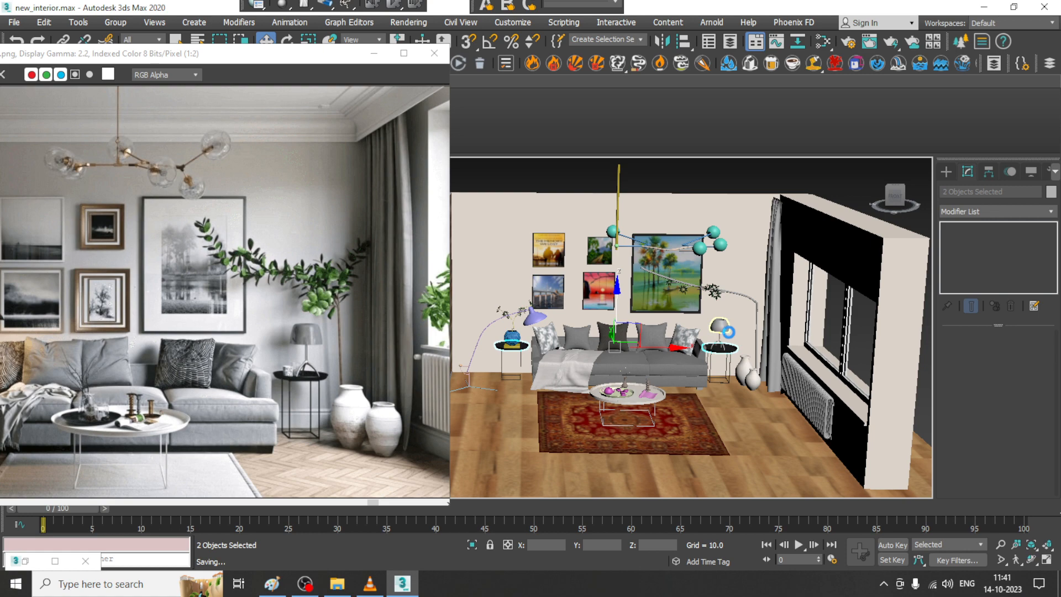
Assign the existing grey-and-white leaf pattern material of the sofa pillows to the window curtain
{"action": "middle_click_drag", "start_coordinate": [798, 381], "coordinate": [647, 243], "text": "alt"}
{"action": "scroll", "coordinate": [749, 259], "scroll_direction": "up", "scroll_amount": 3}
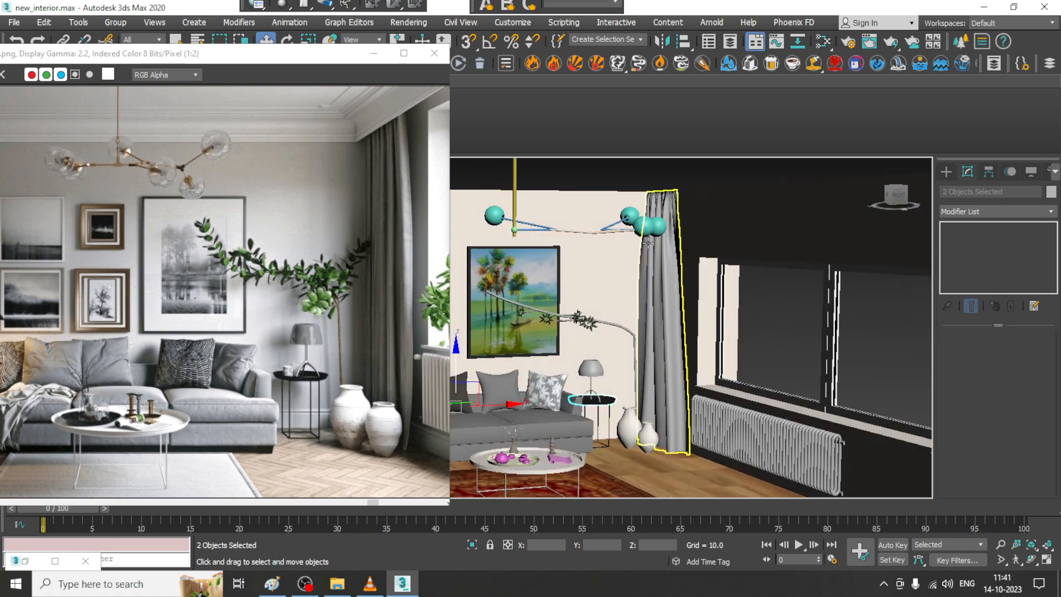
{"action": "left_click", "coordinate": [662, 274]}
{"action": "scroll", "coordinate": [668, 299], "scroll_direction": "up", "scroll_amount": 3}
{"action": "middle_click_drag", "start_coordinate": [687, 313], "coordinate": [713, 277]}
{"action": "middle_click_drag", "start_coordinate": [714, 276], "coordinate": [748, 299], "text": "alt"}
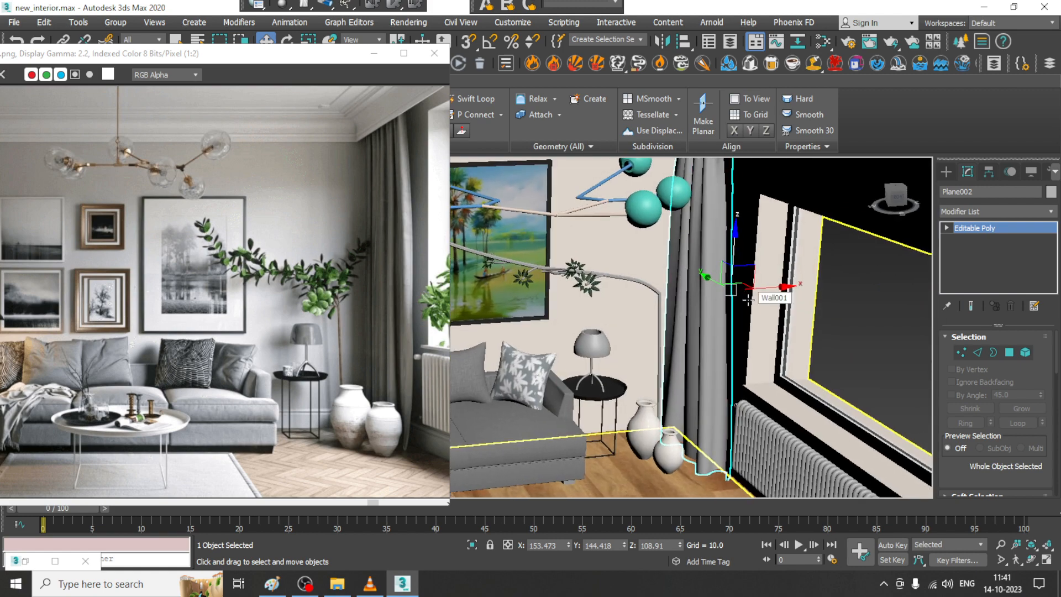
{"action": "key", "text": "m"}
{"action": "middle_click_drag", "start_coordinate": [563, 136], "coordinate": [564, 348]}
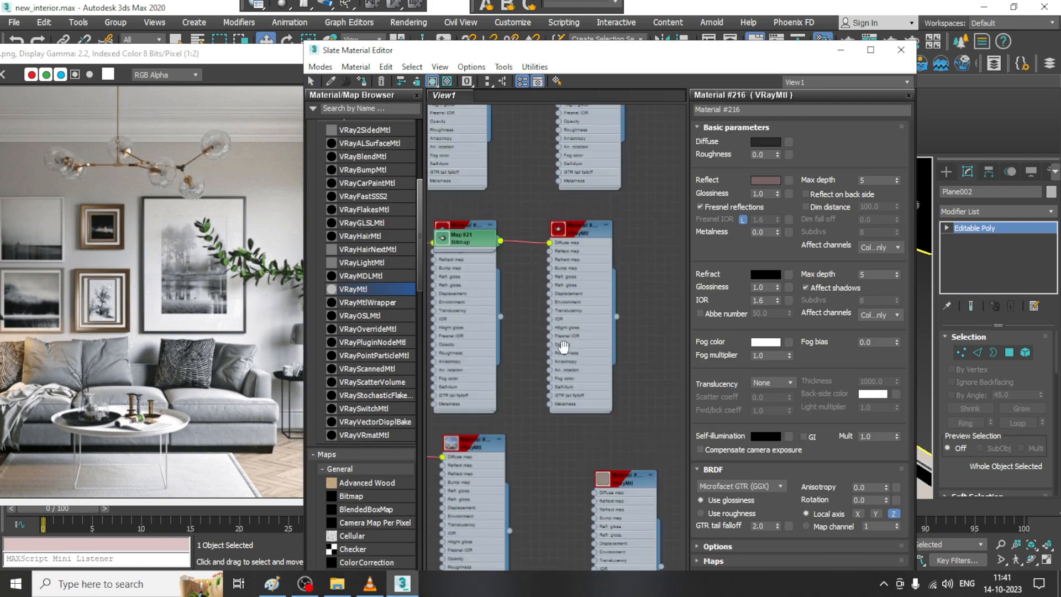
{"action": "middle_click_drag", "start_coordinate": [539, 162], "coordinate": [561, 423]}
{"action": "middle_click_drag", "start_coordinate": [546, 368], "coordinate": [559, 403]}
{"action": "middle_click_drag", "start_coordinate": [537, 135], "coordinate": [590, 268]}
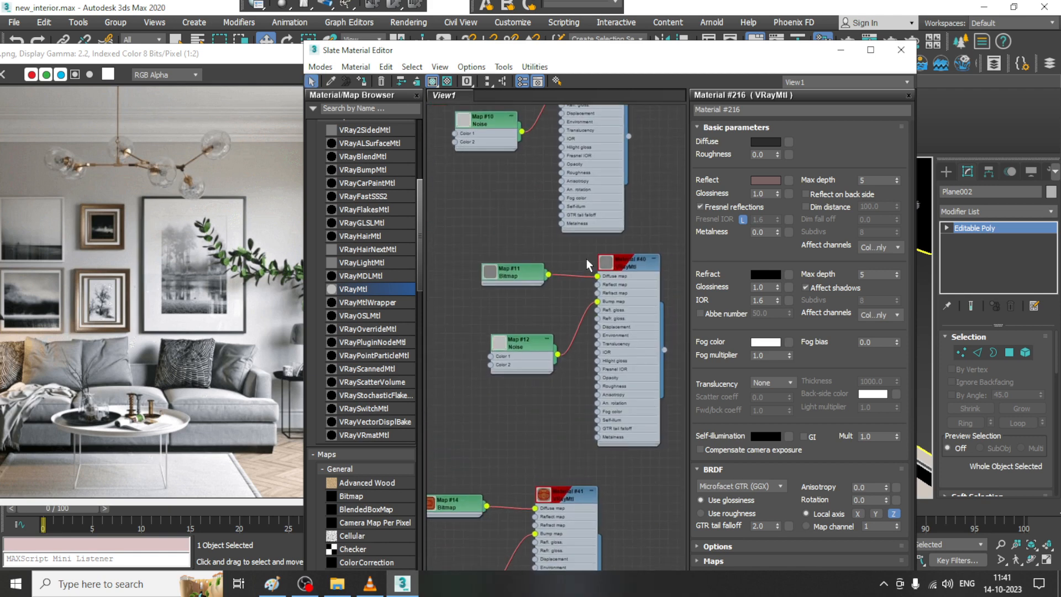
{"action": "middle_click_drag", "start_coordinate": [601, 335], "coordinate": [629, 287]}
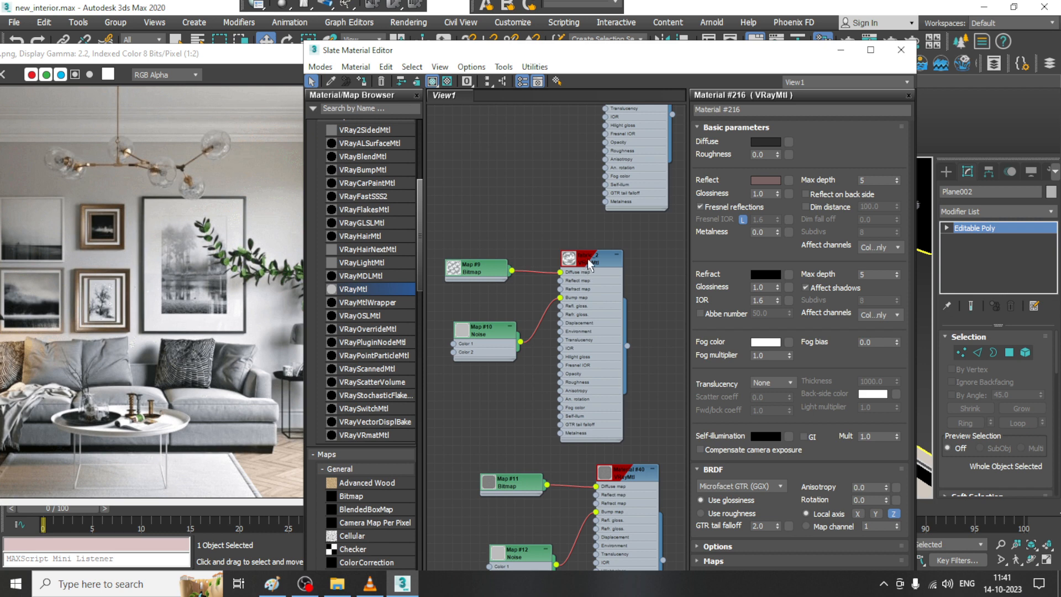
{"action": "left_click", "coordinate": [840, 51]}
Add a UVW Map modifier with Box mapping to the curtain
{"action": "middle_click_drag", "start_coordinate": [803, 251], "coordinate": [1015, 196], "text": "alt"}
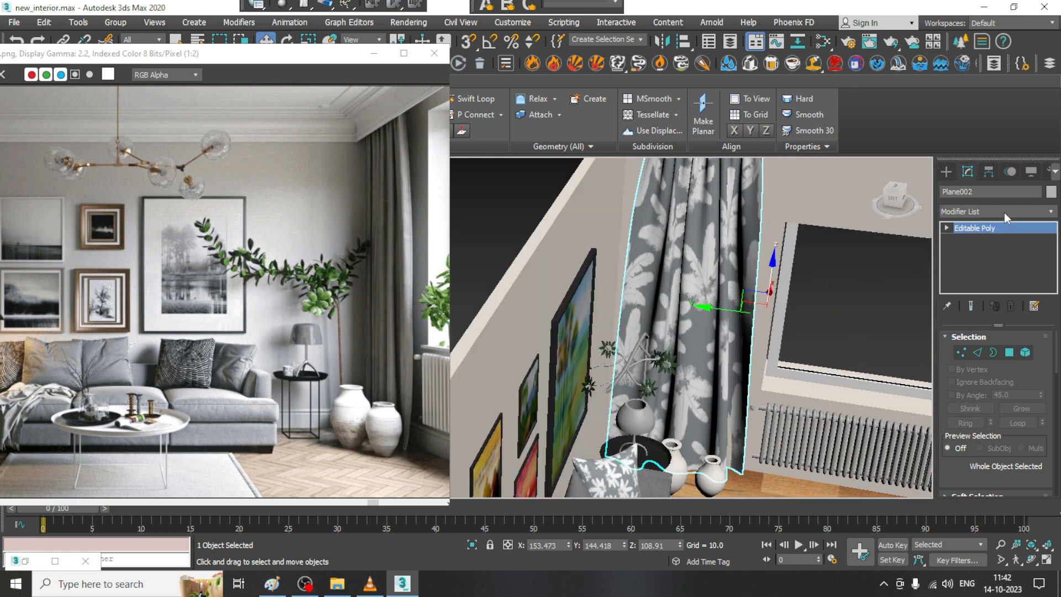
{"action": "left_click", "coordinate": [1003, 212]}
{"action": "key", "text": "u"}
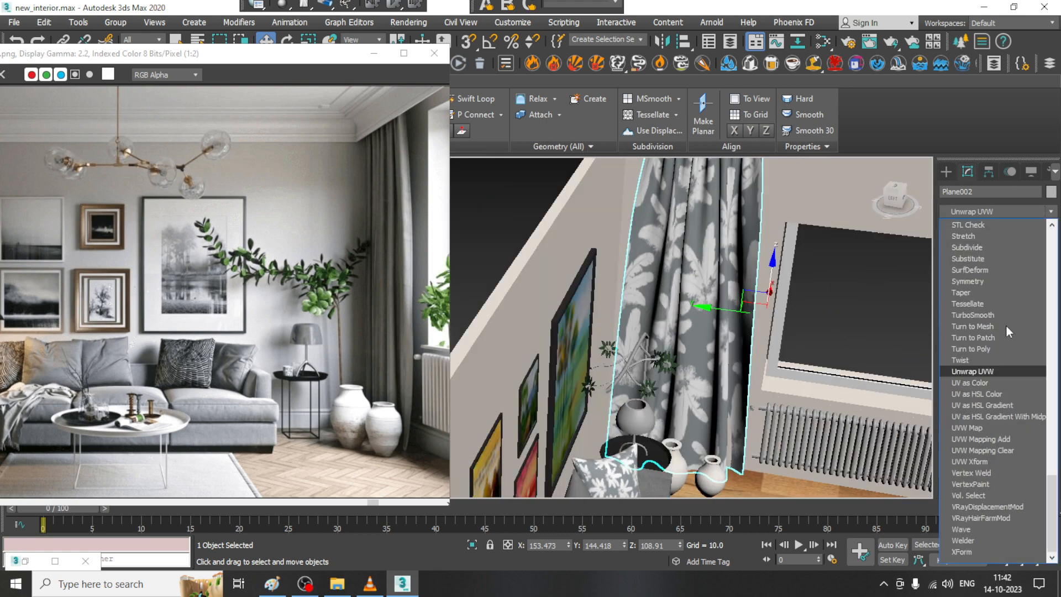
{"action": "left_click", "coordinate": [989, 428]}
{"action": "mouse_move", "coordinate": [906, 381]}
{"action": "middle_mouse_down", "text": "alt"}
{"action": "mouse_move", "coordinate": [926, 348]}
{"action": "mouse_move", "coordinate": [899, 425]}
{"action": "mouse_move", "coordinate": [912, 384]}
{"action": "middle_mouse_up", "text": "alt"}
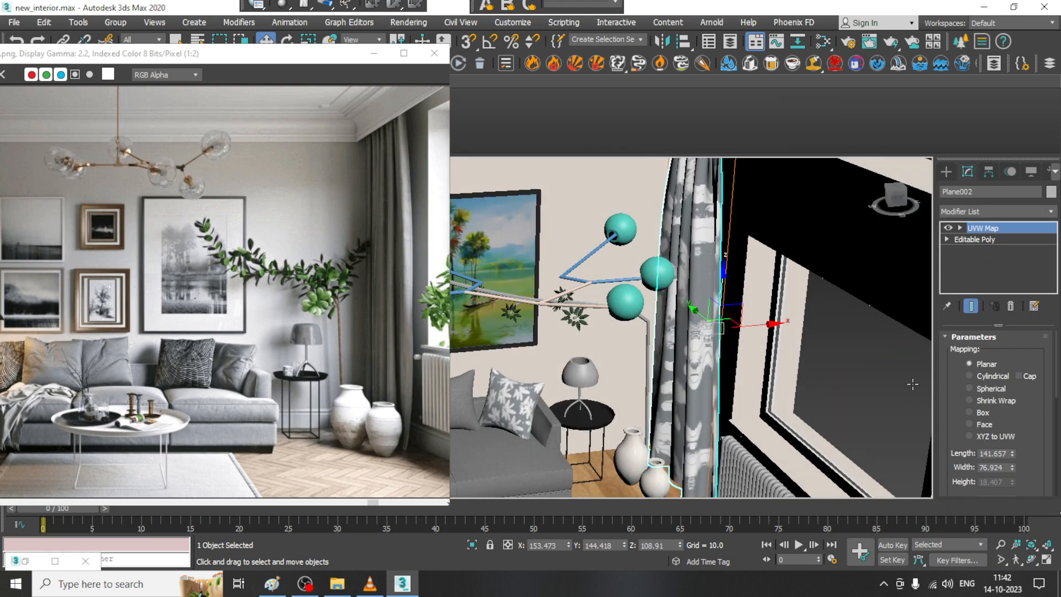
{"action": "left_click", "coordinate": [970, 412]}
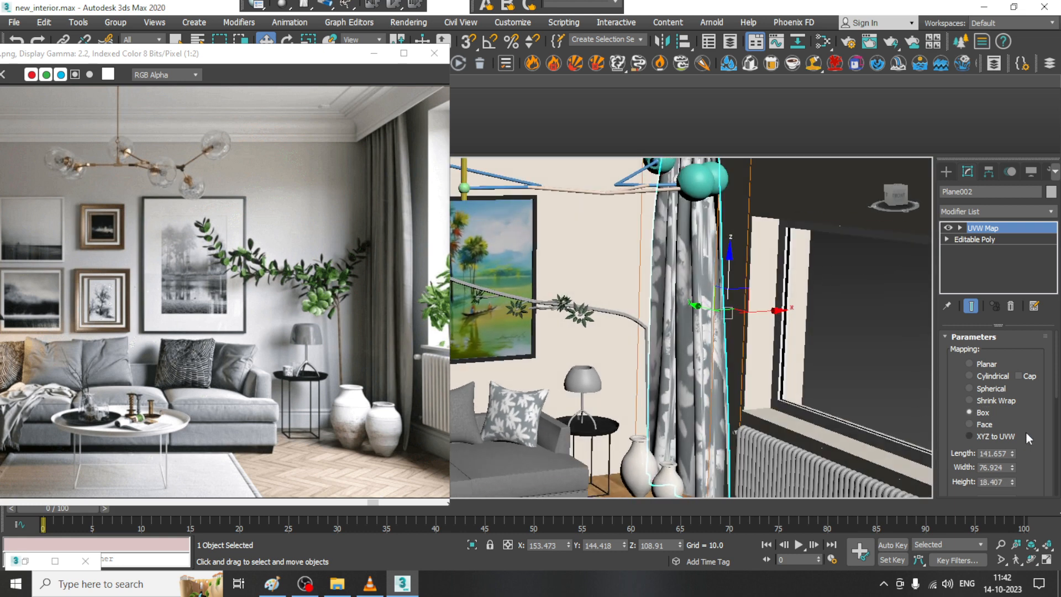
{"action": "scroll", "coordinate": [1026, 438], "scroll_direction": "down", "scroll_amount": 3}
{"action": "left_click_drag", "start_coordinate": [1012, 431], "coordinate": [1029, 470]}
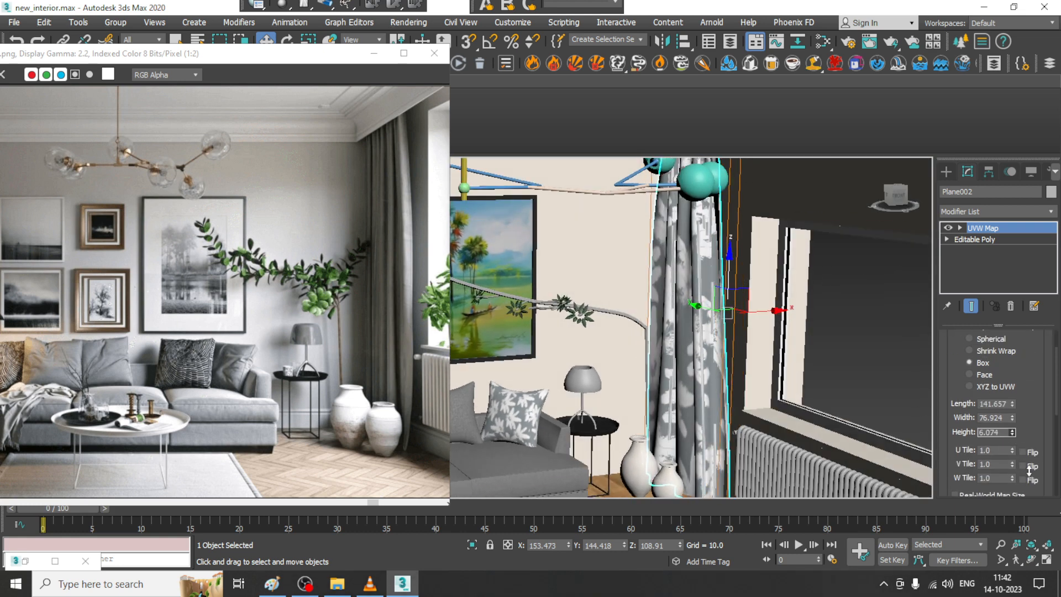
{"action": "right_click", "coordinate": [1028, 470]}
{"action": "left_click_drag", "start_coordinate": [1012, 416], "coordinate": [1023, 448]}
{"action": "right_click", "coordinate": [1022, 448]}
Set the curtain's UVW Map length to 55.246, deselect the curtain and frame the sofa wall
{"action": "left_click_drag", "start_coordinate": [1013, 403], "coordinate": [1021, 445]}
{"action": "scroll", "coordinate": [815, 301], "scroll_direction": "down", "scroll_amount": 4}
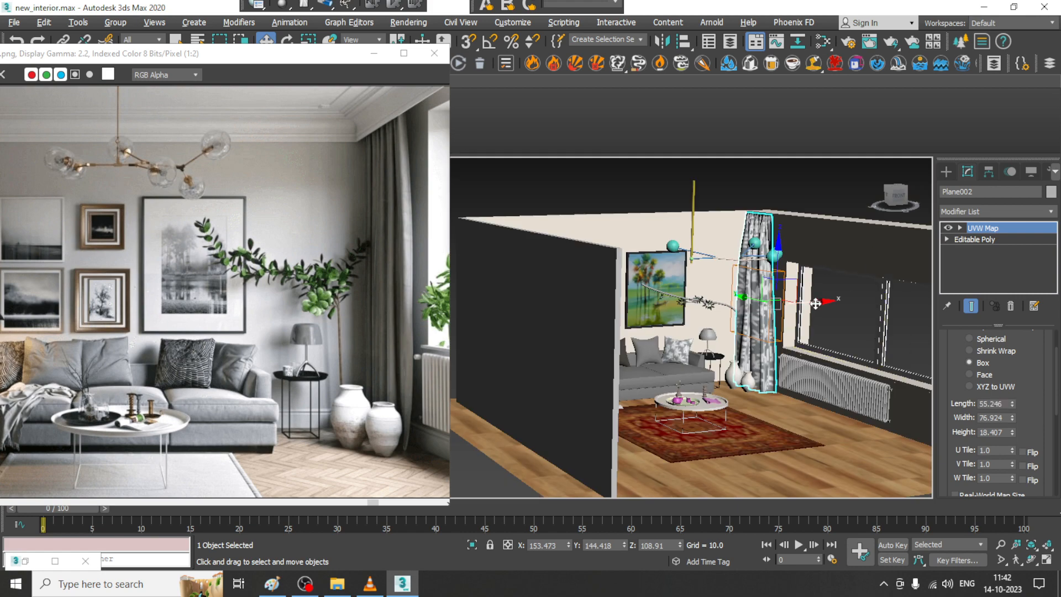
{"action": "mouse_move", "coordinate": [815, 303]}
{"action": "middle_mouse_down", "text": "alt"}
{"action": "mouse_move", "coordinate": [712, 301]}
{"action": "mouse_move", "coordinate": [766, 276]}
{"action": "mouse_move", "coordinate": [842, 326]}
{"action": "mouse_move", "coordinate": [785, 330]}
{"action": "middle_mouse_up", "text": "alt"}
{"action": "left_click", "coordinate": [829, 184]}
{"action": "scroll", "coordinate": [735, 302], "scroll_direction": "up", "scroll_amount": 5}
{"action": "scroll", "coordinate": [765, 276], "scroll_direction": "down", "scroll_amount": 1}
{"action": "scroll", "coordinate": [785, 330], "scroll_direction": "down", "scroll_amount": 3}
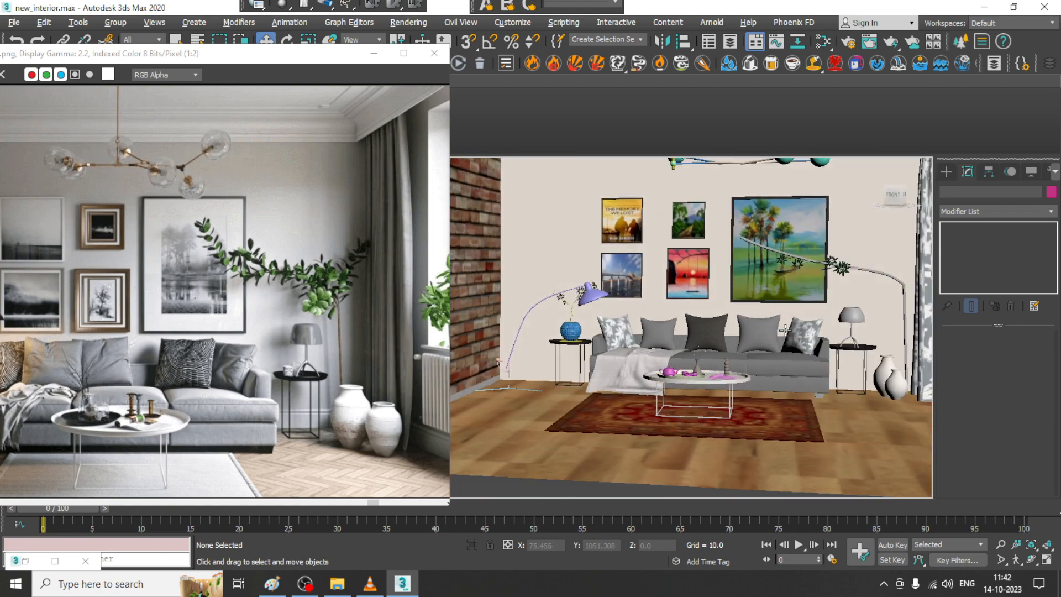
Select the round blue vase on the side table beside the arc floor lamp
{"action": "scroll", "coordinate": [605, 288], "scroll_direction": "up", "scroll_amount": 5}
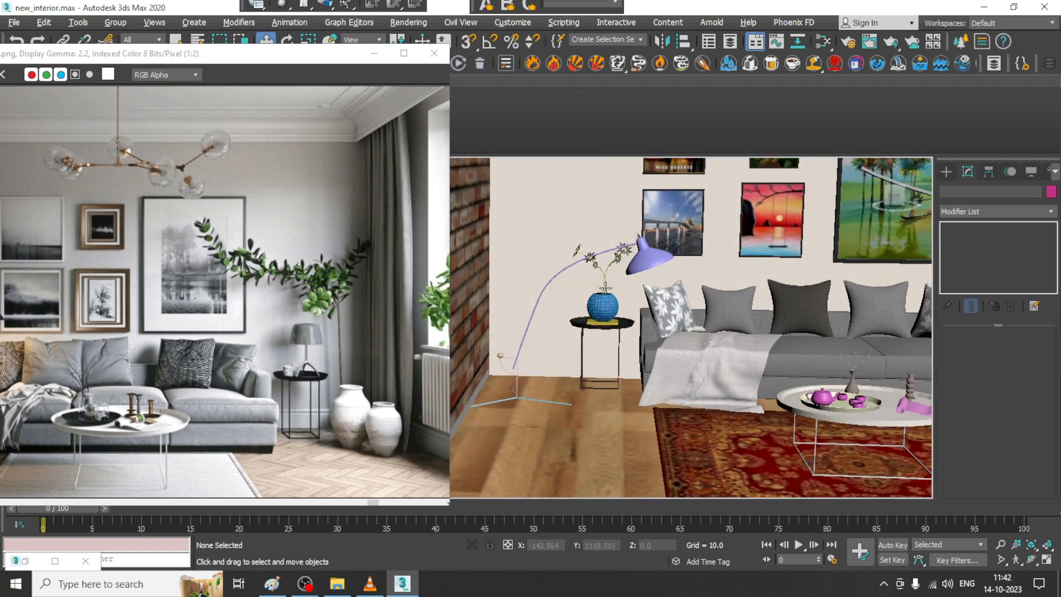
{"action": "left_click_drag", "start_coordinate": [121, 54], "coordinate": [213, 55]}
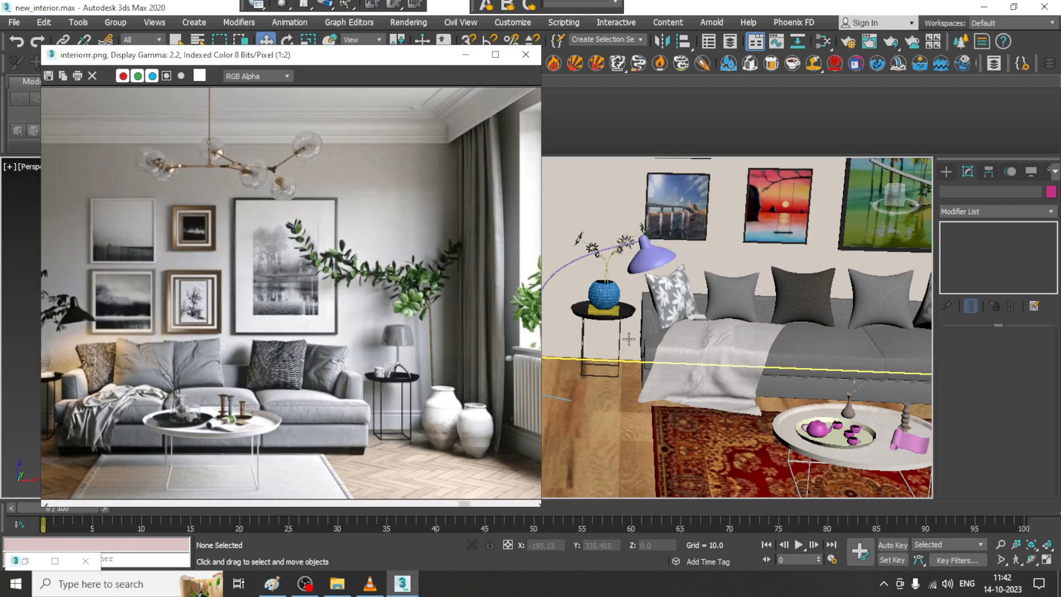
{"action": "scroll", "coordinate": [611, 299], "scroll_direction": "up", "scroll_amount": 2}
{"action": "left_click", "coordinate": [612, 296]}
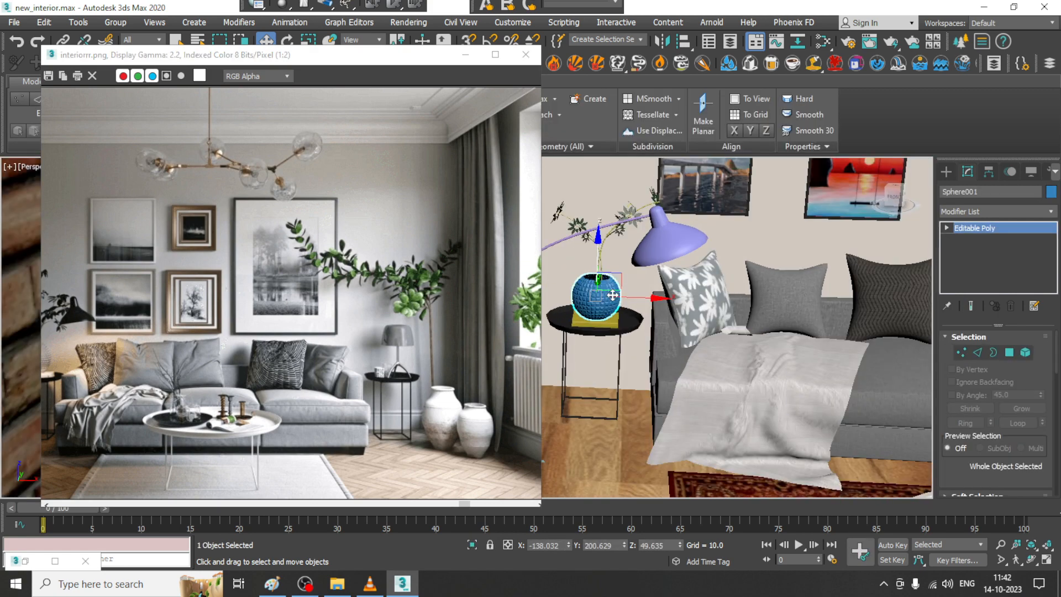
{"action": "scroll", "coordinate": [613, 296], "scroll_direction": "up", "scroll_amount": 4}
{"action": "scroll", "coordinate": [632, 307], "scroll_direction": "down", "scroll_amount": 2}
Add a new VRayMtl material to the material graph and name it "frosted"
{"action": "key", "text": "m"}
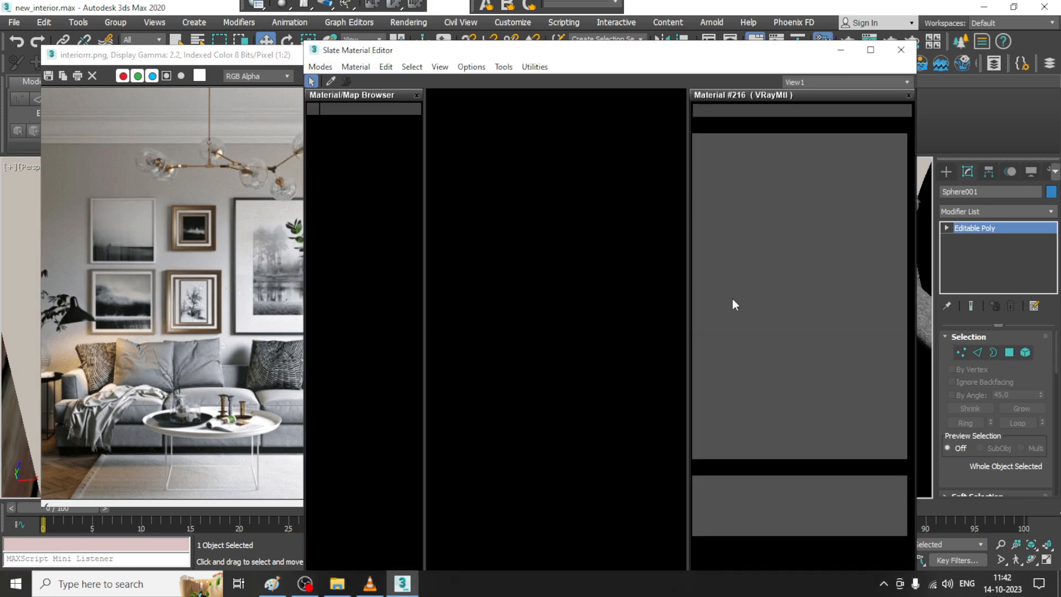
{"action": "middle_click_drag", "start_coordinate": [547, 495], "coordinate": [536, 253]}
{"action": "scroll", "coordinate": [536, 253], "scroll_direction": "down", "scroll_amount": 1}
{"action": "middle_click_drag", "start_coordinate": [598, 550], "coordinate": [547, 182]}
{"action": "scroll", "coordinate": [556, 236], "scroll_direction": "down", "scroll_amount": 3}
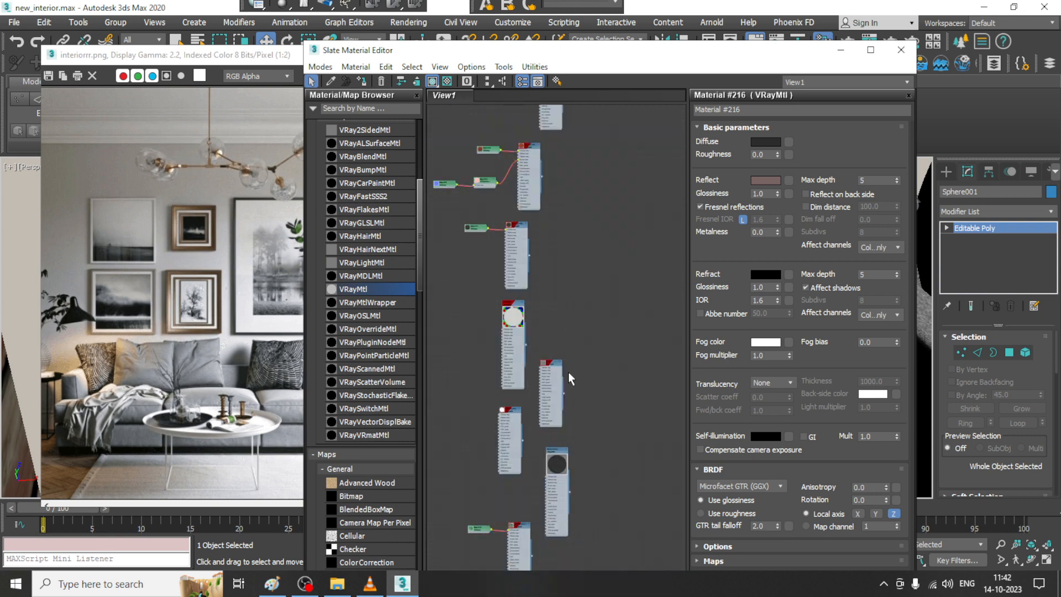
{"action": "scroll", "coordinate": [568, 372], "scroll_direction": "down", "scroll_amount": 5}
{"action": "middle_click_drag", "start_coordinate": [587, 374], "coordinate": [602, 225]}
{"action": "scroll", "coordinate": [588, 308], "scroll_direction": "up", "scroll_amount": 7}
{"action": "middle_click_drag", "start_coordinate": [498, 329], "coordinate": [588, 286]}
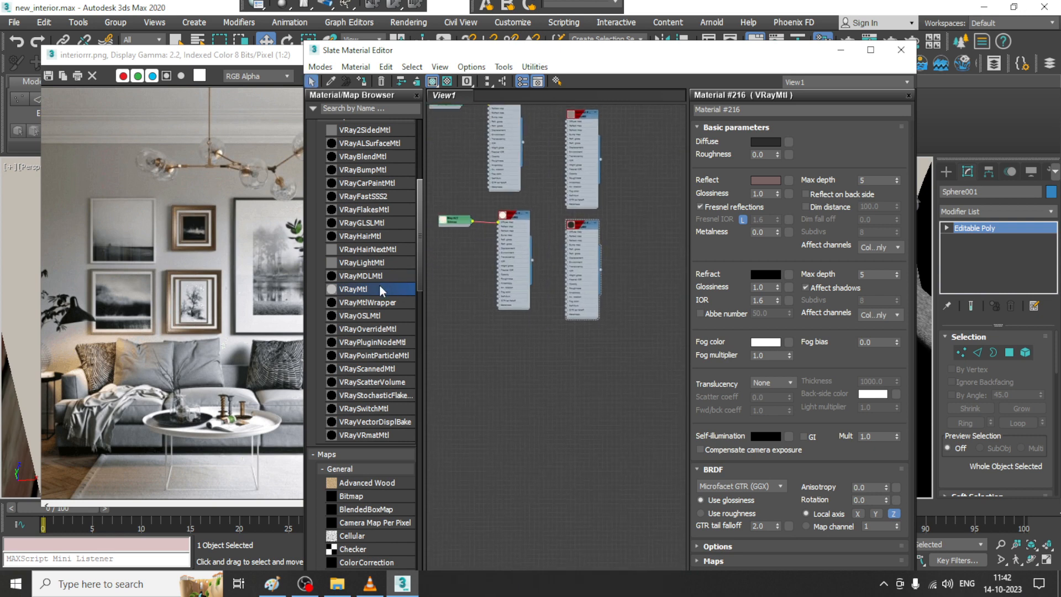
{"action": "left_click_drag", "start_coordinate": [475, 319], "coordinate": [518, 335]}
{"action": "scroll", "coordinate": [518, 335], "scroll_direction": "up", "scroll_amount": 4}
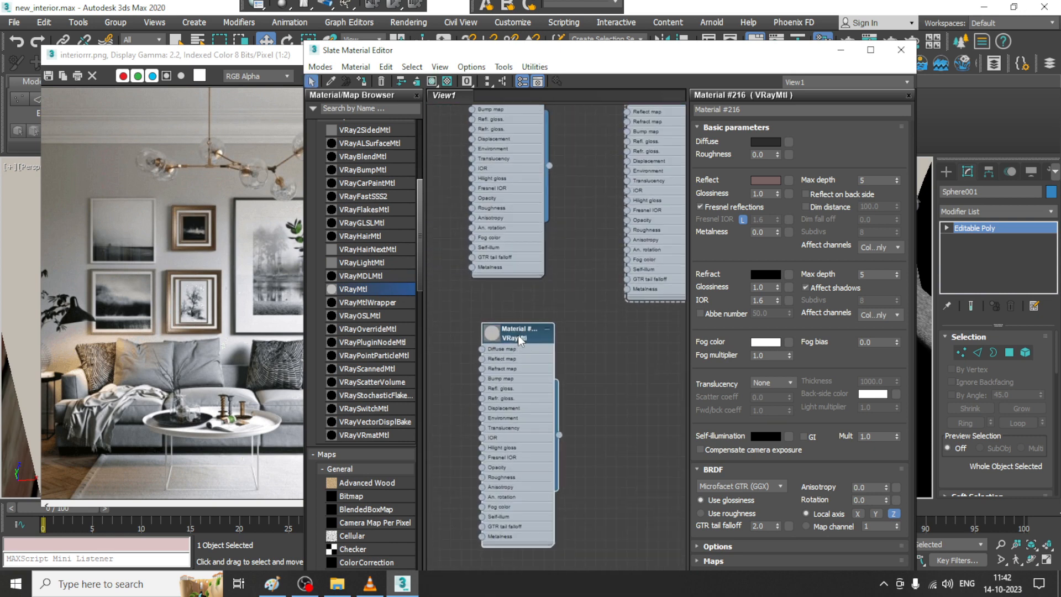
{"action": "left_click", "coordinate": [771, 108]}
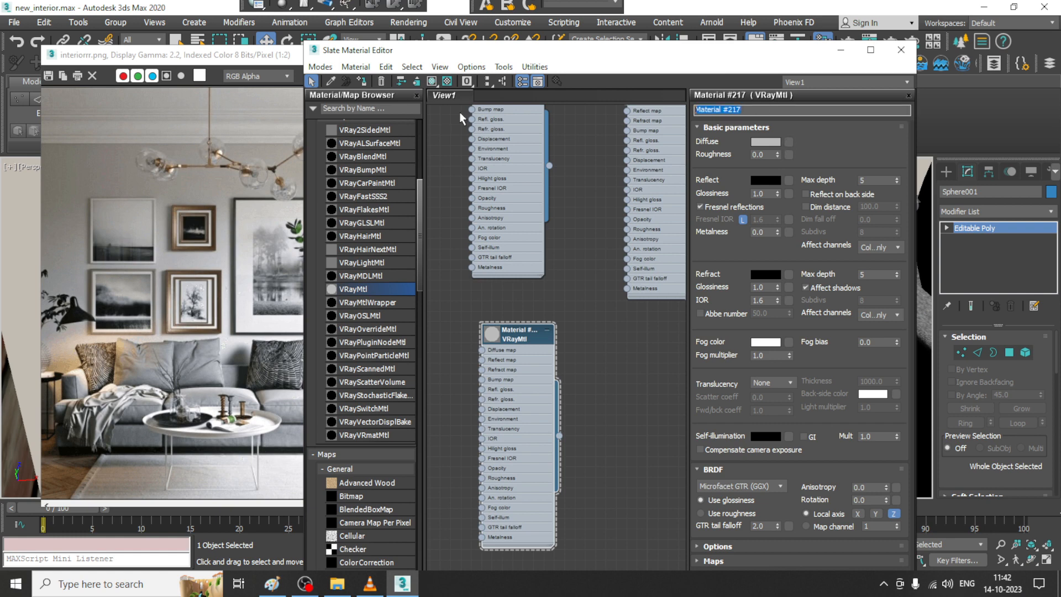
{"action": "type", "text": "frosted"}
Set the frosted material's diffuse color to RGB 70 gray and its refraction color to pure white (255)
{"action": "left_click", "coordinate": [771, 142]}
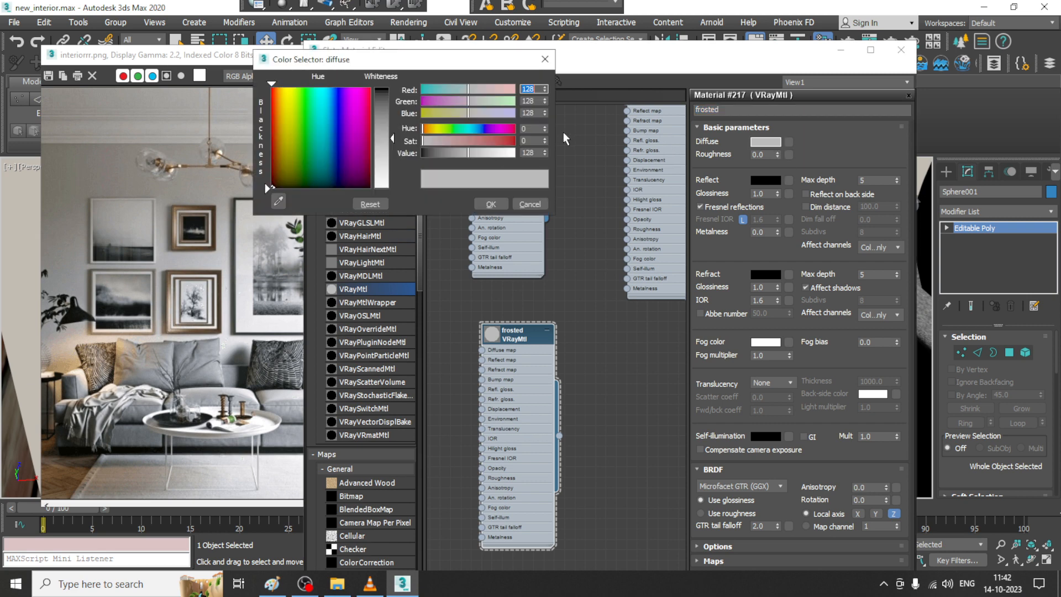
{"action": "left_click_drag", "start_coordinate": [392, 137], "coordinate": [393, 115]}
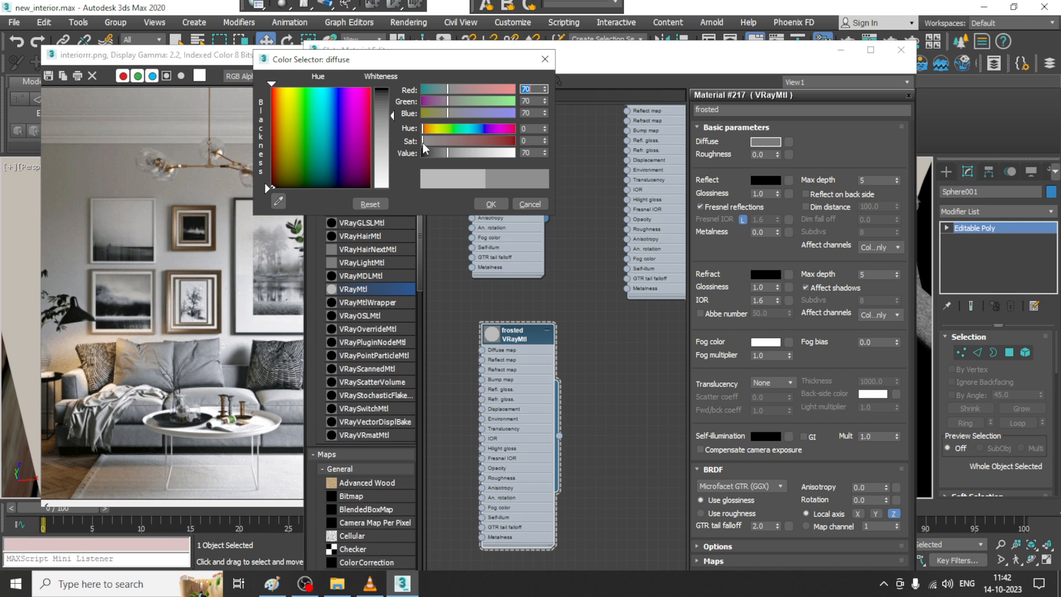
{"action": "left_click", "coordinate": [492, 205]}
{"action": "left_click", "coordinate": [766, 181]}
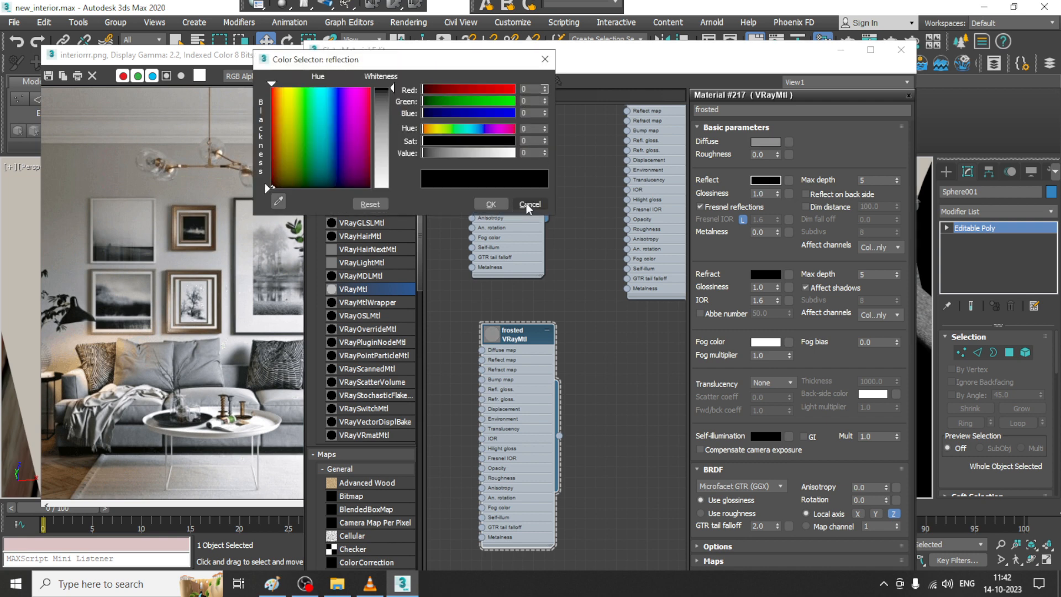
{"action": "left_click", "coordinate": [529, 205]}
{"action": "left_click", "coordinate": [766, 275]}
{"action": "left_click_drag", "start_coordinate": [393, 88], "coordinate": [392, 188]}
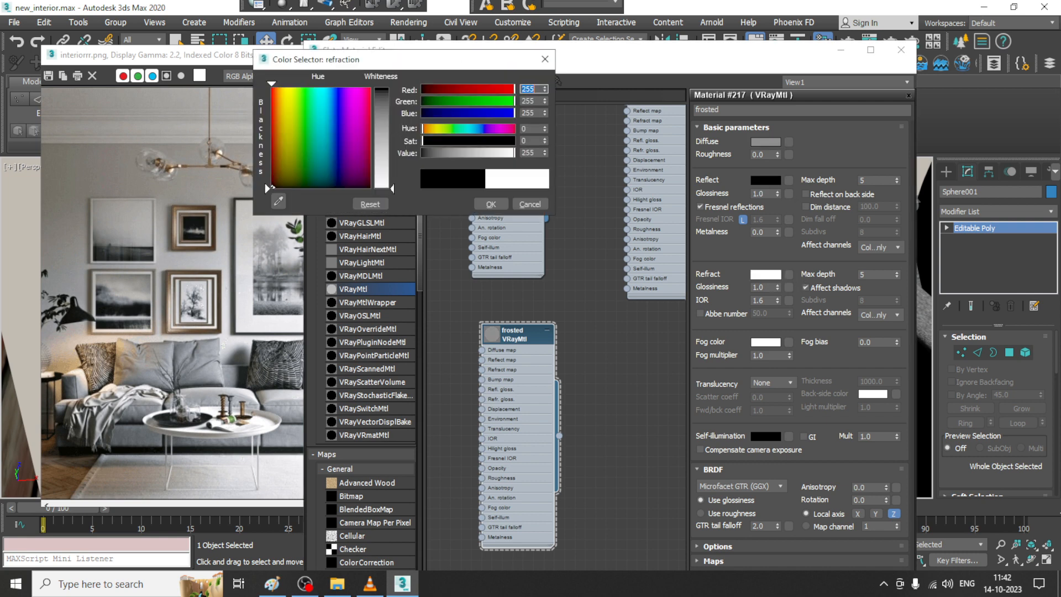
{"action": "left_click", "coordinate": [491, 204]}
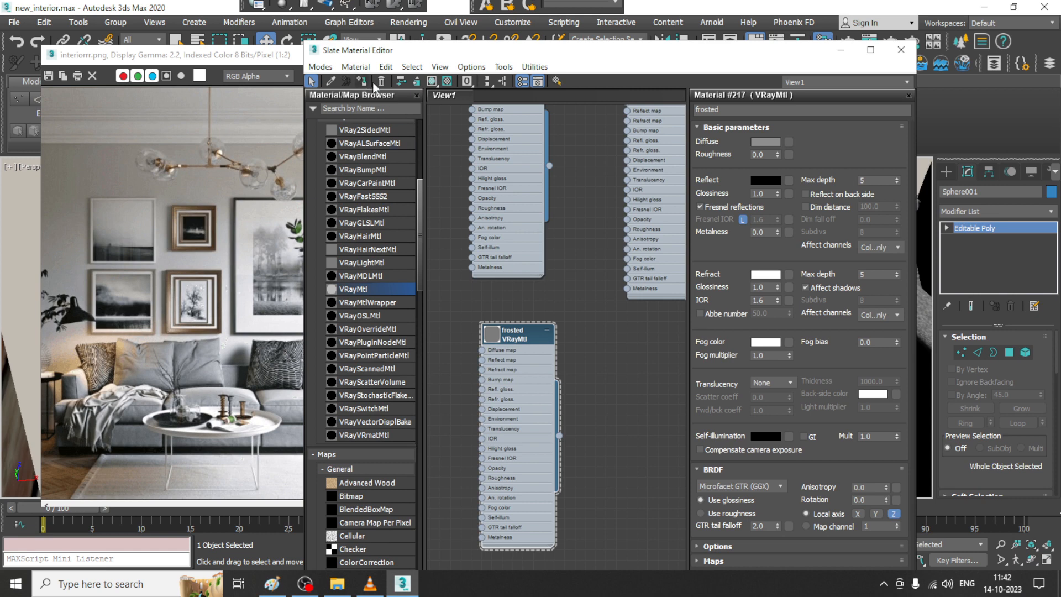
Add a Noise map to the frosted material's bump channel and set the noise size to 0.03
{"action": "left_click", "coordinate": [732, 562]}
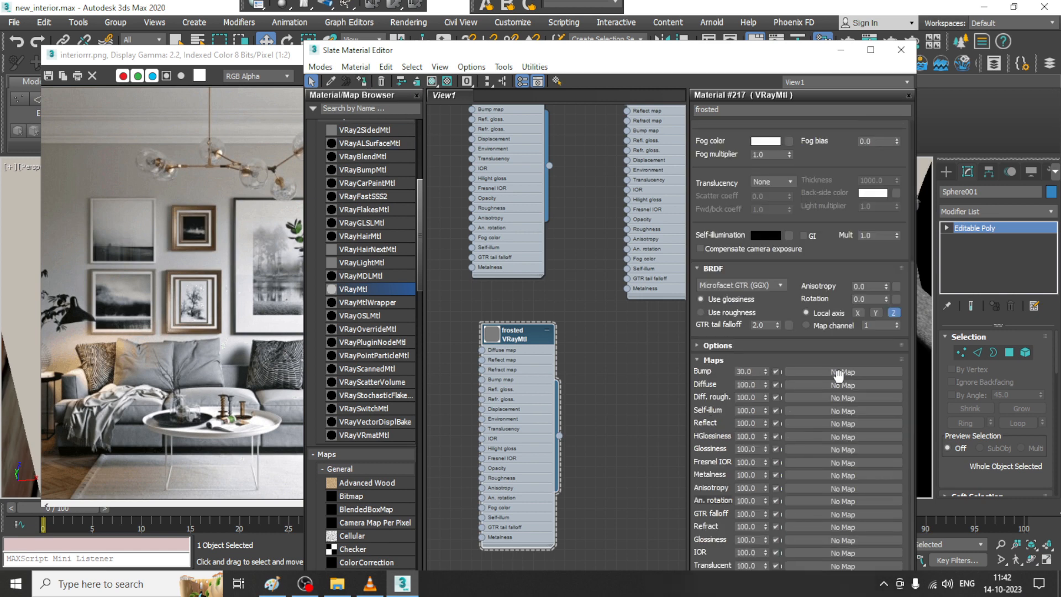
{"action": "left_click", "coordinate": [846, 372]}
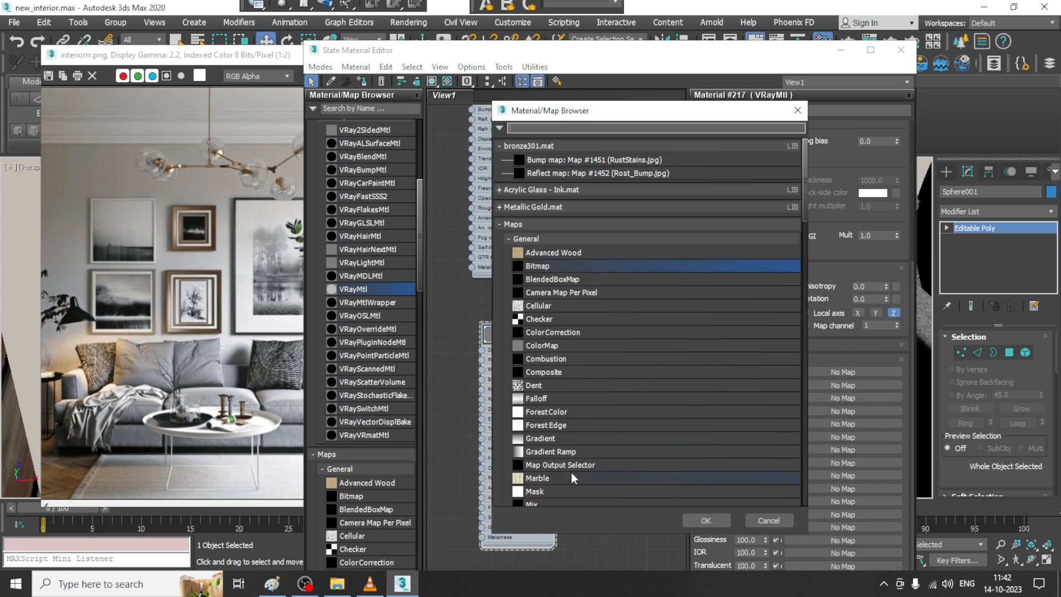
{"action": "scroll", "coordinate": [564, 494], "scroll_direction": "down", "scroll_amount": 1}
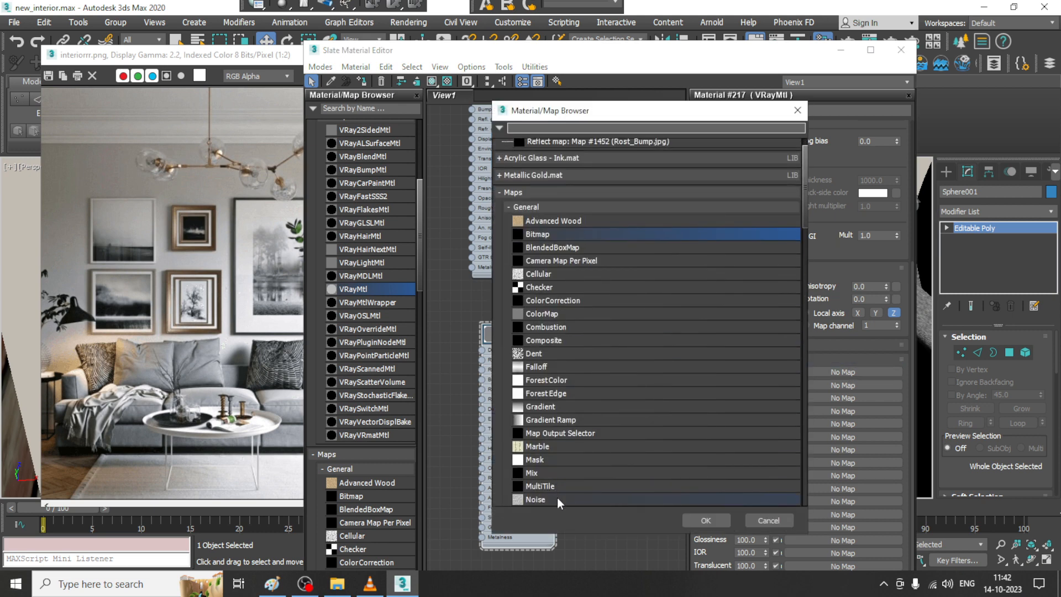
{"action": "double_click", "coordinate": [565, 500]}
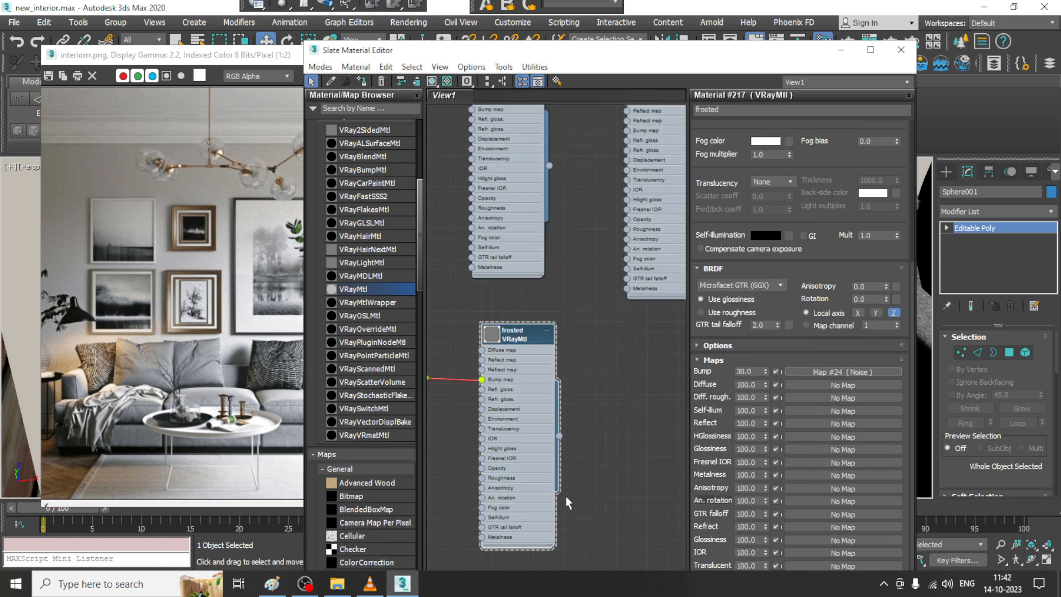
{"action": "left_click", "coordinate": [841, 372]}
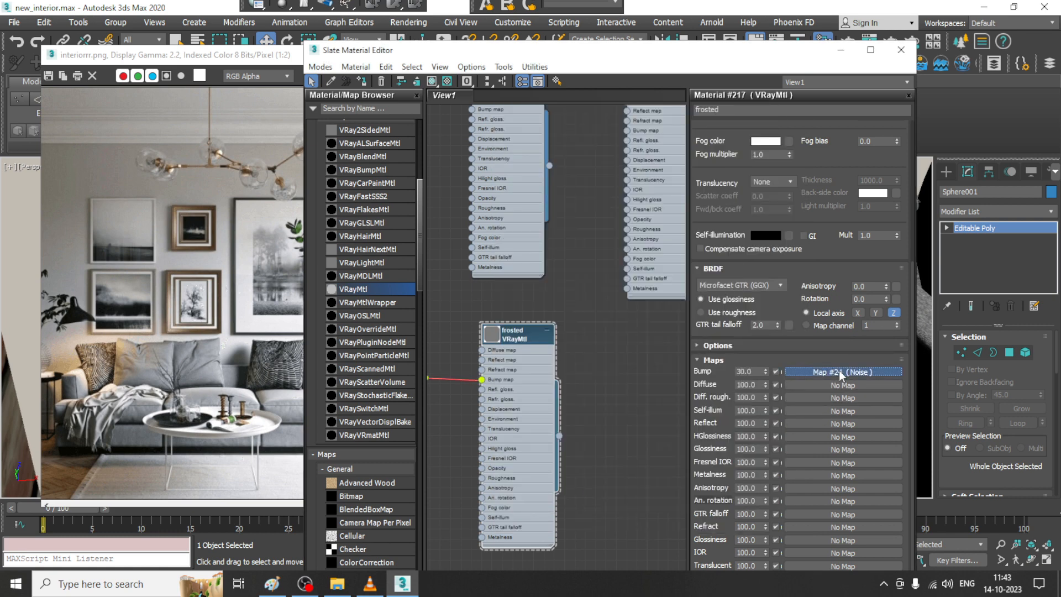
{"action": "double_click", "coordinate": [743, 293]}
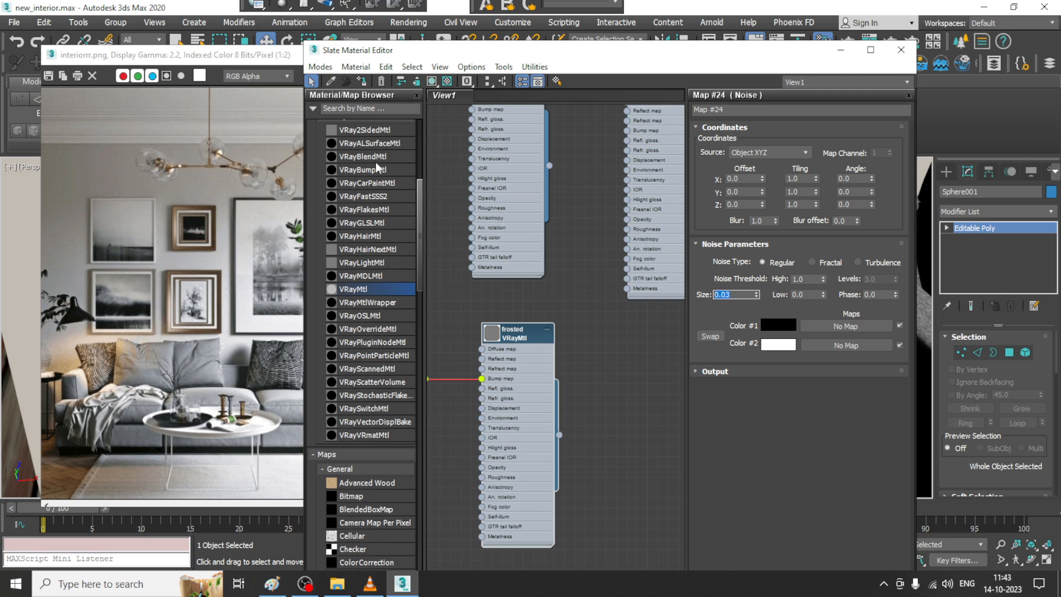
Assign the frosted material to the selected round vase and save the scene
{"action": "left_click", "coordinate": [362, 81]}
{"action": "left_click", "coordinate": [840, 50]}
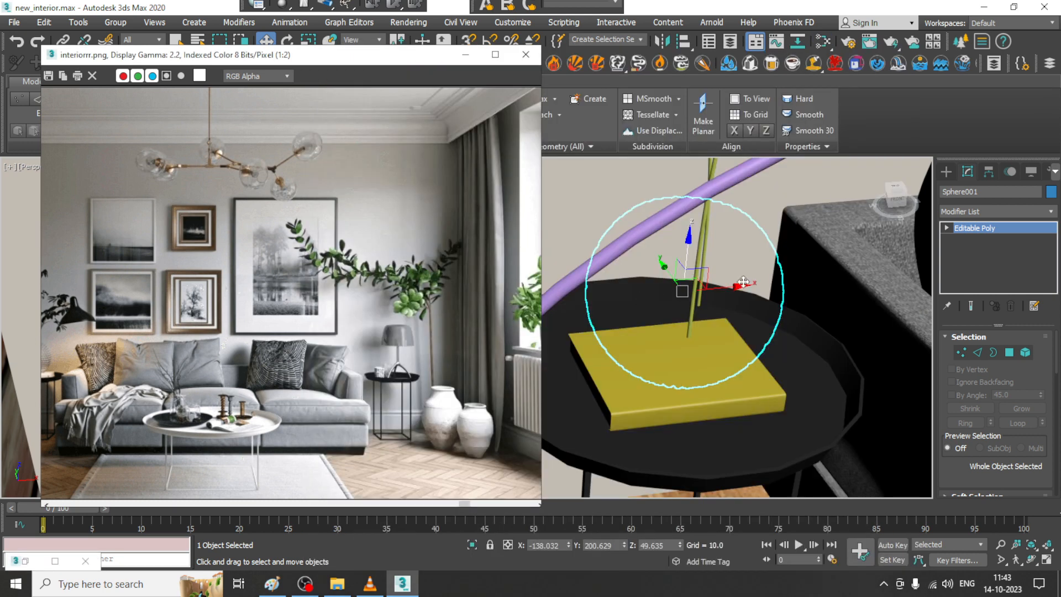
{"action": "scroll", "coordinate": [743, 282], "scroll_direction": "down", "scroll_amount": 2}
{"action": "middle_click_drag", "start_coordinate": [743, 282], "coordinate": [730, 281], "text": "alt"}
{"action": "scroll", "coordinate": [730, 281], "scroll_direction": "up", "scroll_amount": 2}
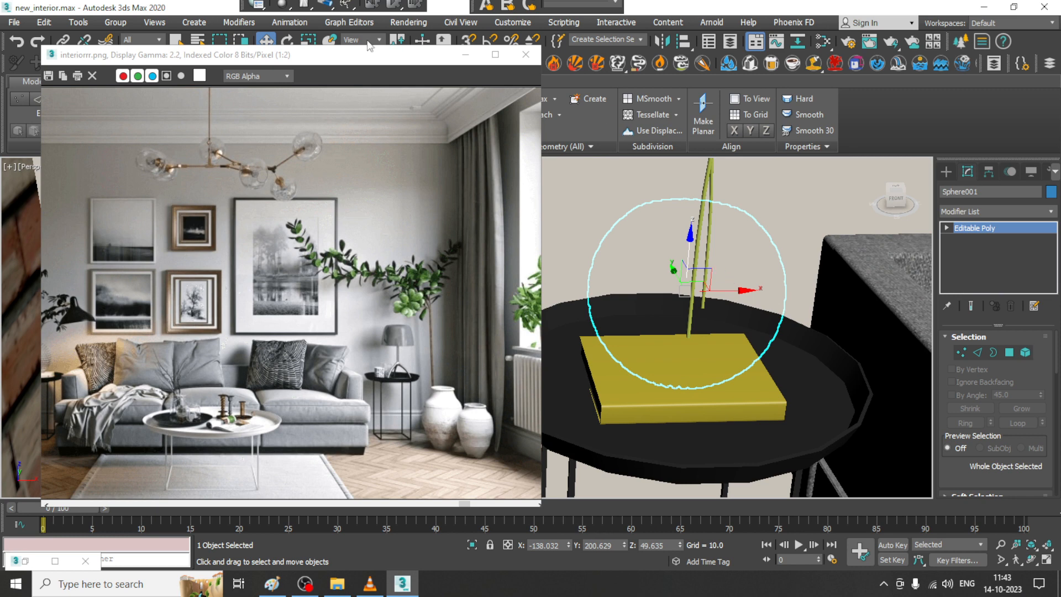
{"action": "key", "text": "ctrl+s"}
Preview the frosted vase in the perspective viewport with V-Ray IPR
{"action": "left_click_drag", "start_coordinate": [129, 58], "coordinate": [138, 198]}
{"action": "left_click", "coordinate": [88, 170]}
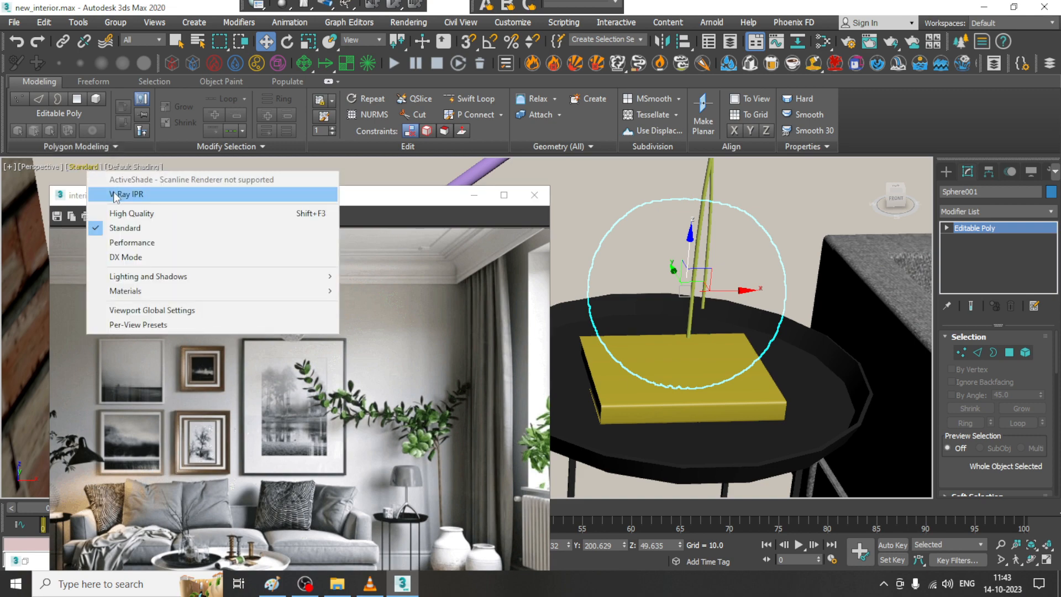
{"action": "left_click", "coordinate": [110, 195]}
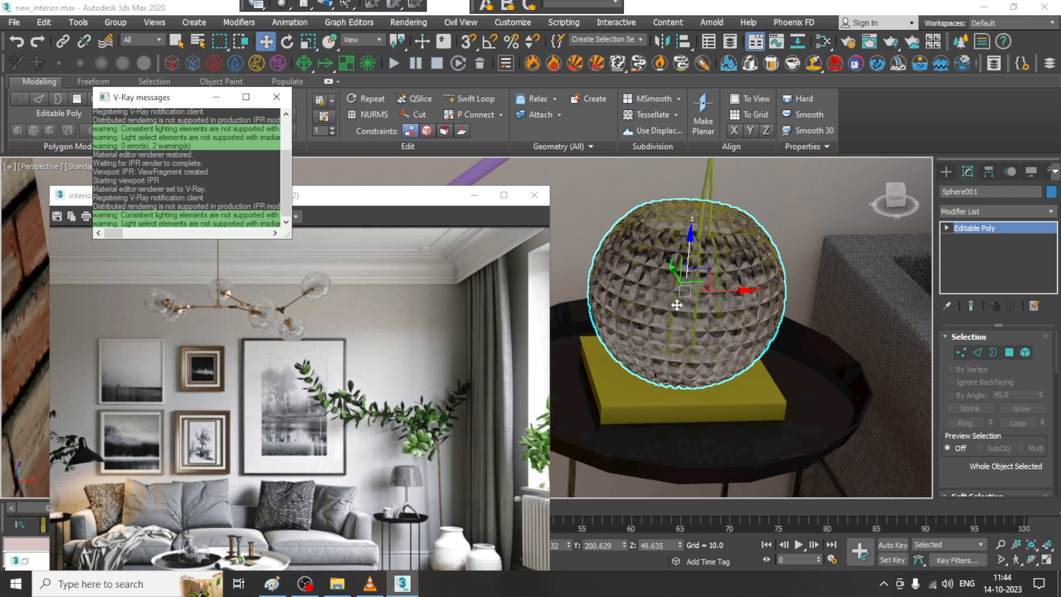
{"action": "scroll", "coordinate": [677, 304], "scroll_direction": "down", "scroll_amount": 3}
{"action": "left_click", "coordinate": [277, 97]}
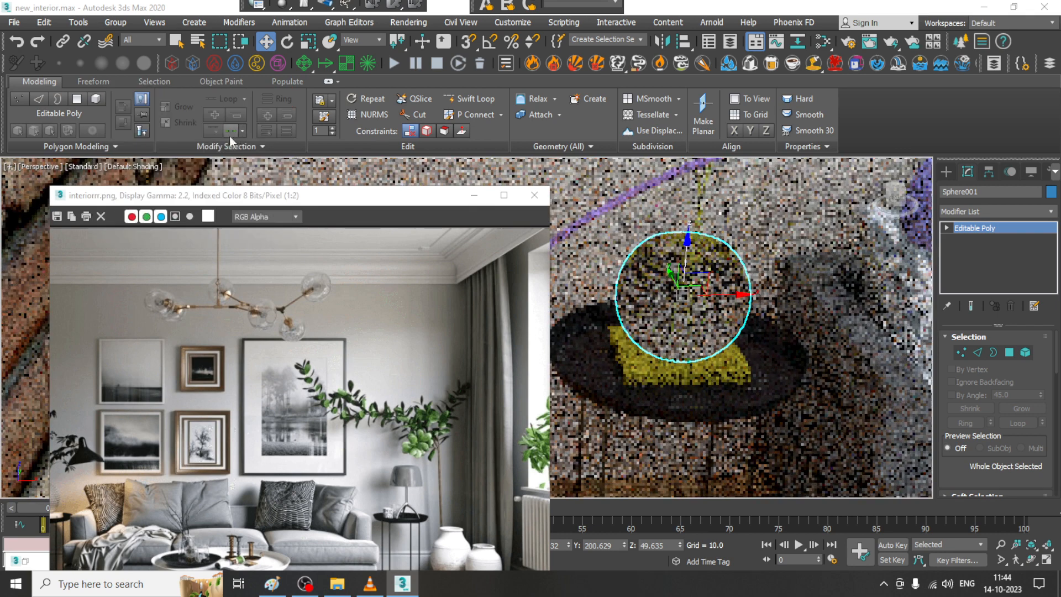
Stop the viewport IPR, close the V-Ray messages, and frame the whole sofa wall beside the reference photo
{"action": "left_click", "coordinate": [84, 167]}
{"action": "left_click", "coordinate": [133, 206]}
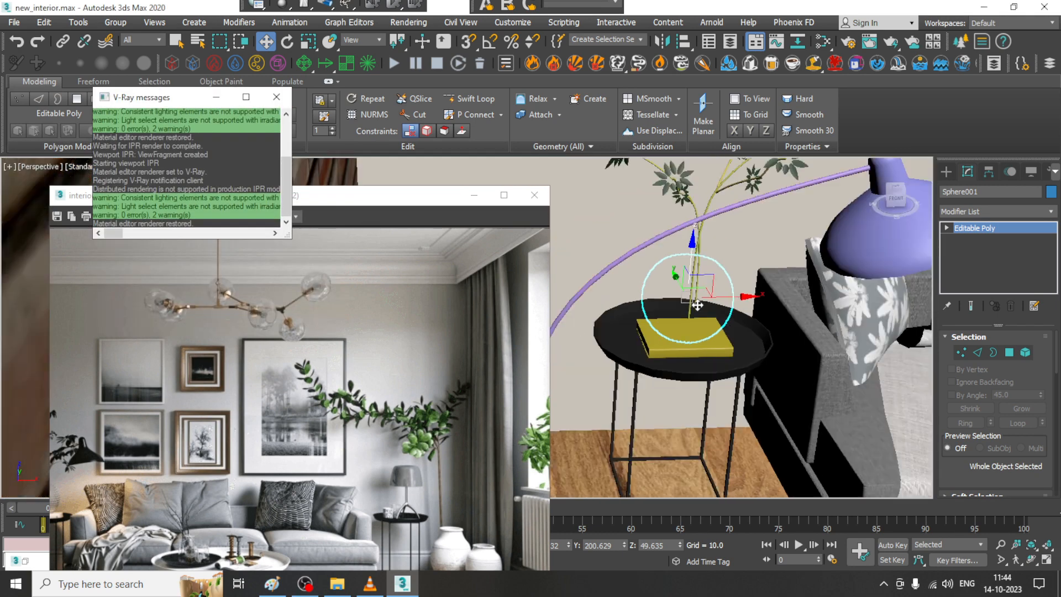
{"action": "scroll", "coordinate": [770, 313], "scroll_direction": "down", "scroll_amount": 5}
{"action": "middle_click_drag", "start_coordinate": [770, 313], "coordinate": [550, 262]}
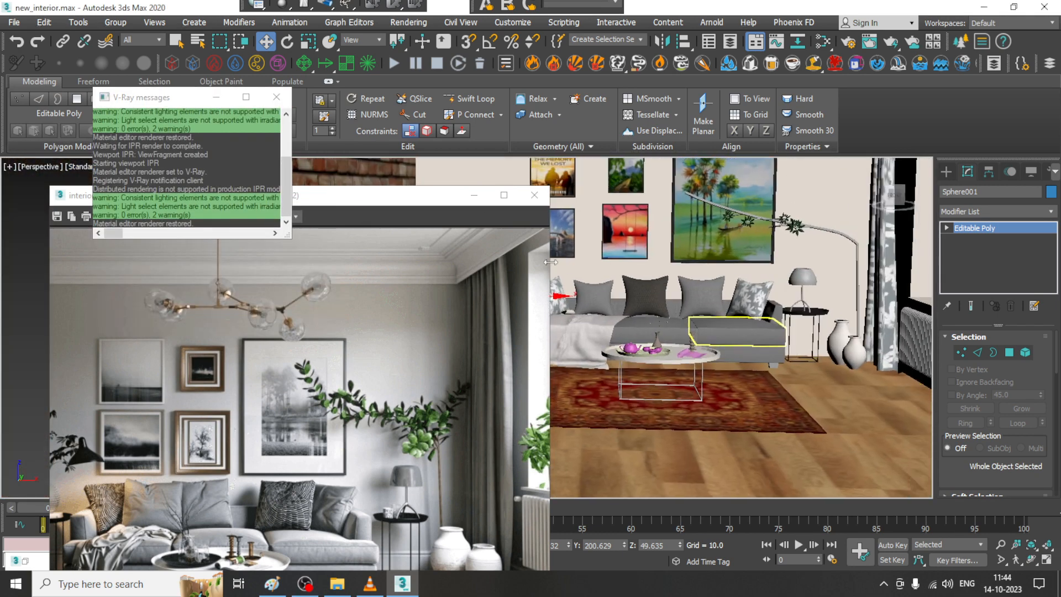
{"action": "left_click_drag", "start_coordinate": [390, 197], "coordinate": [195, 179]}
{"action": "left_click", "coordinate": [276, 97]}
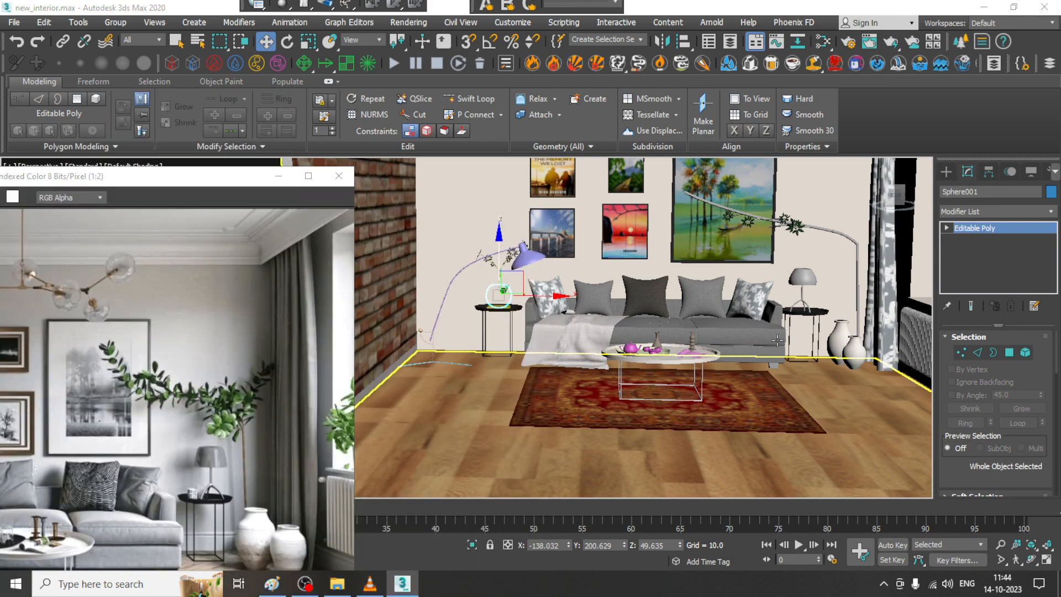
{"action": "middle_click_drag", "start_coordinate": [777, 341], "coordinate": [693, 325]}
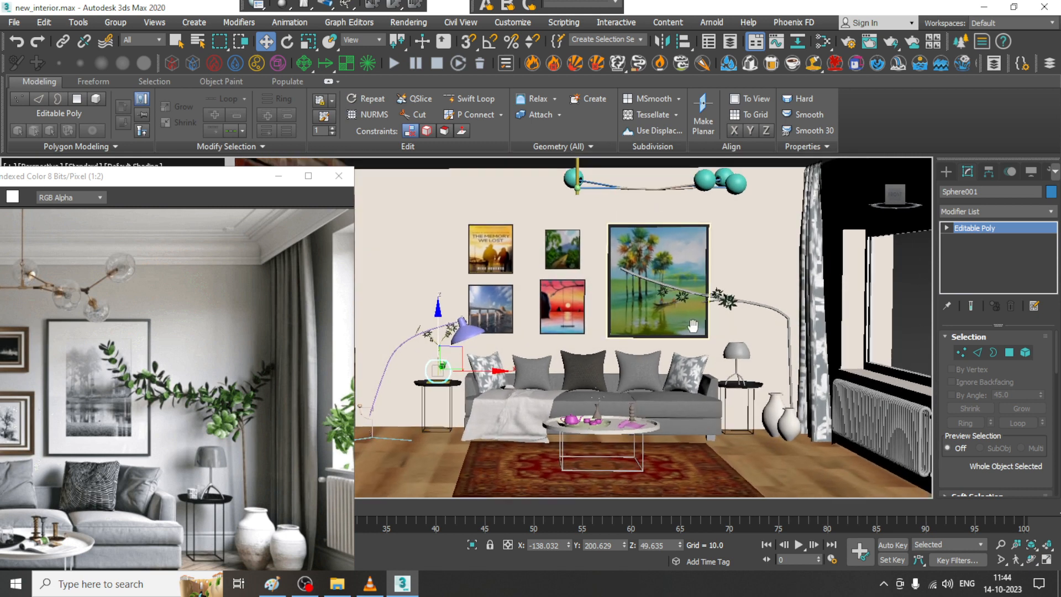